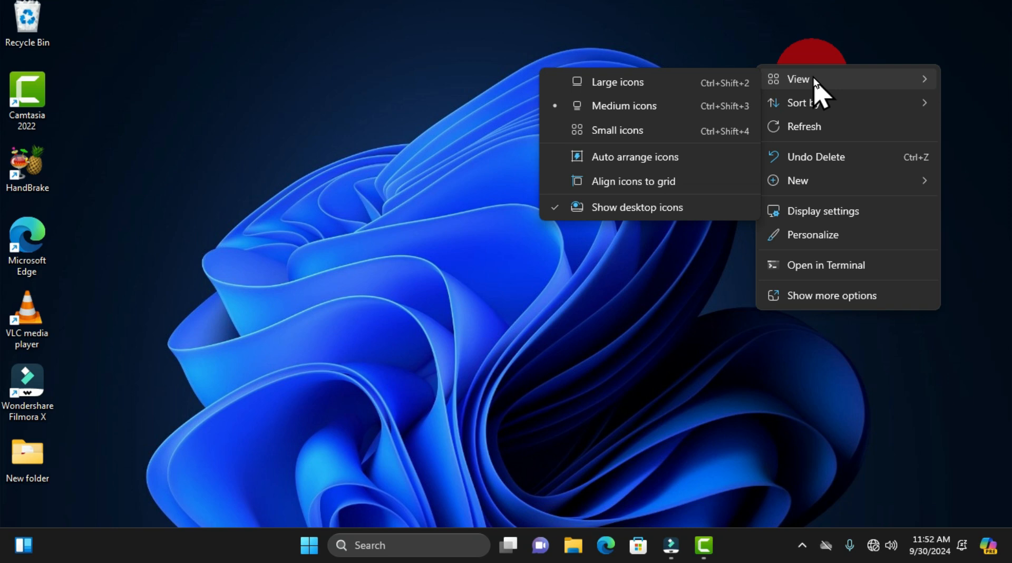
Step: Dismiss the desktop's view options, open a File Explorer window on Home and close it again
left_click(398, 129)
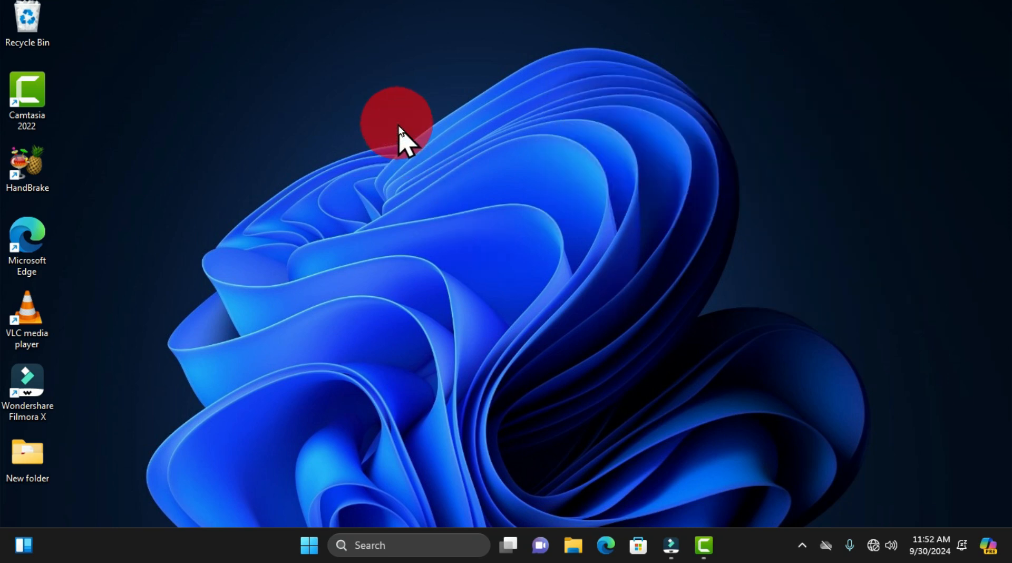
key("super+e")
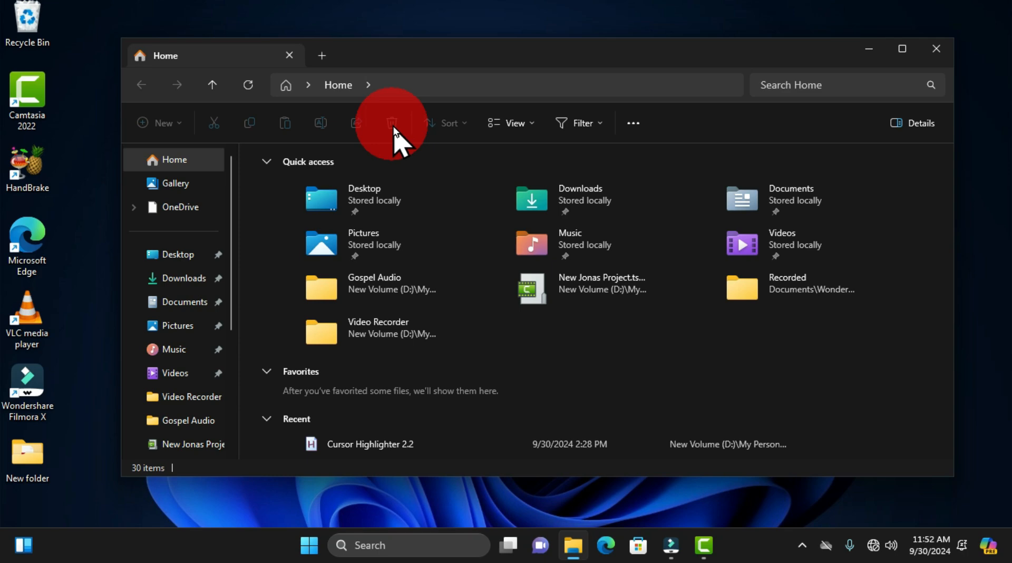
left_click(932, 50)
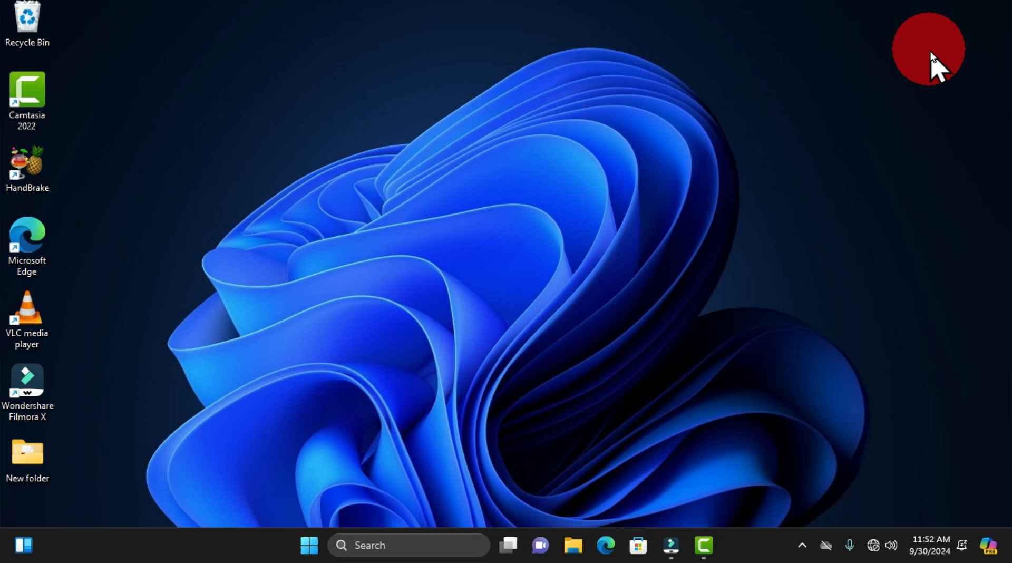
Step: Launch File Explorer by running explorer.exe from the Run dialog, and close the resulting window
key("super+r")
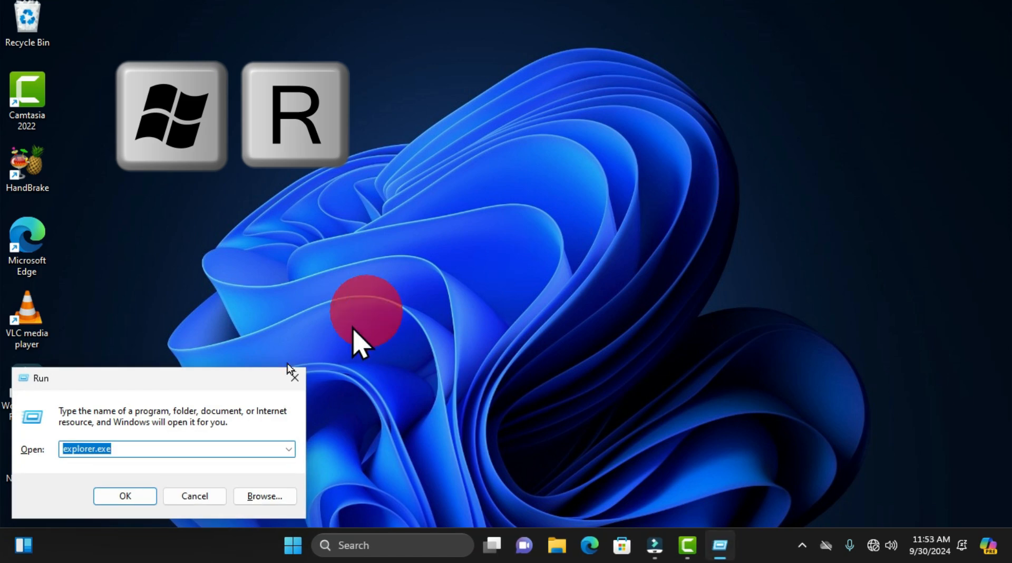
left_click_drag(195, 380, 506, 227)
left_click(441, 343)
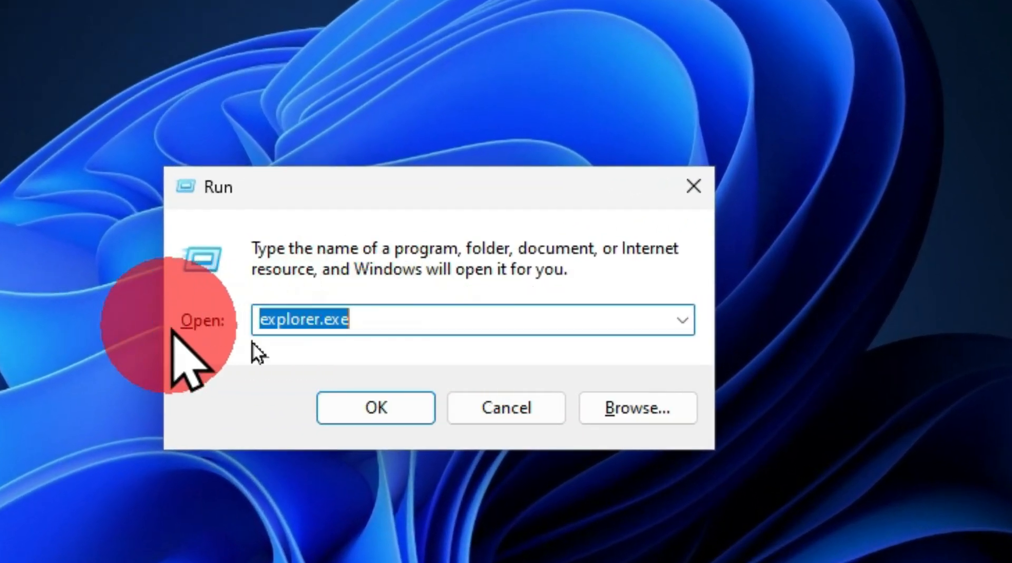
left_click(391, 320)
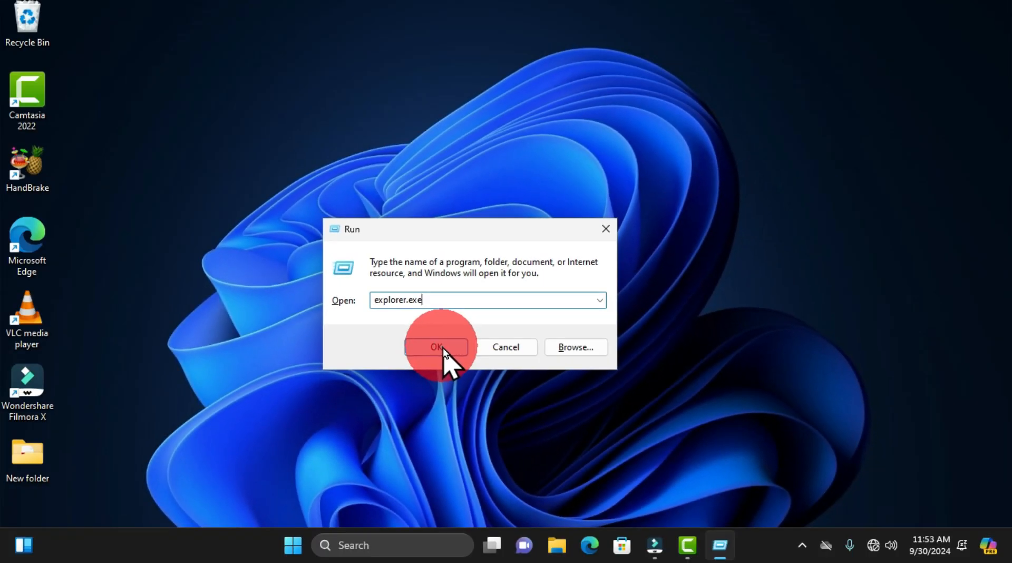
left_click(392, 409)
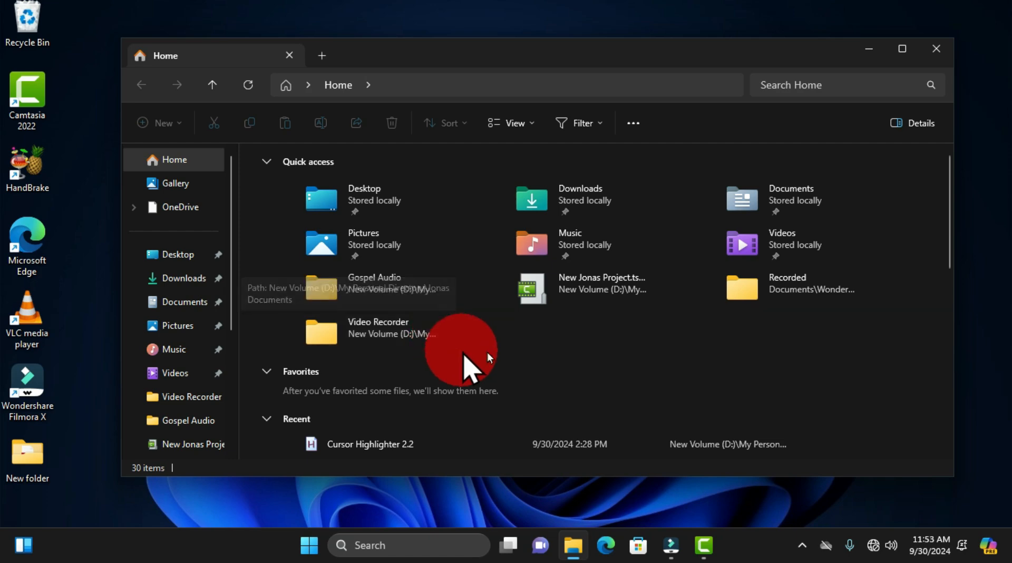
left_click(930, 52)
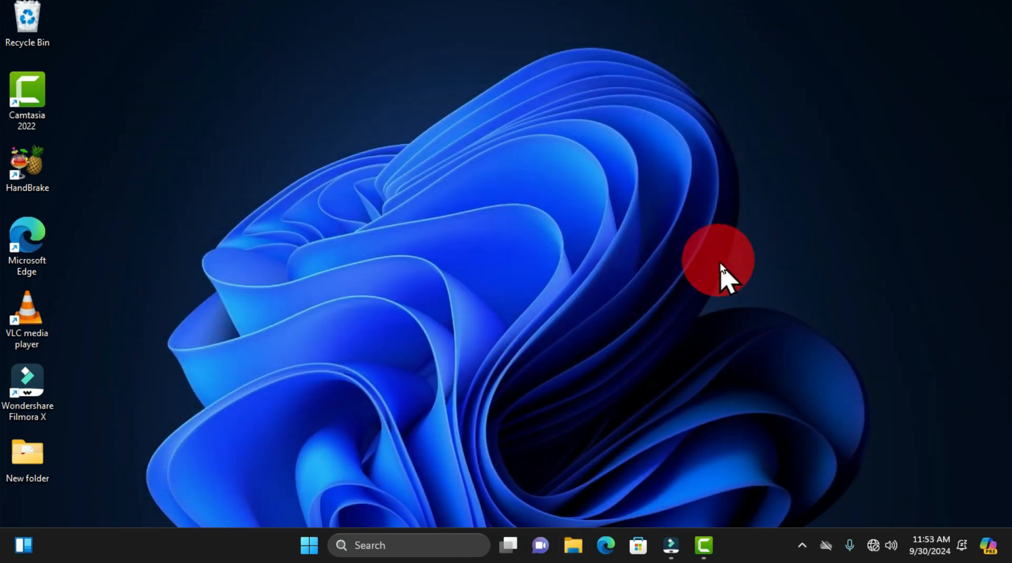
Step: Bring up the Run dialog from the Start shortcut list, move it toward mid-screen and close it without running anything
right_click(309, 548)
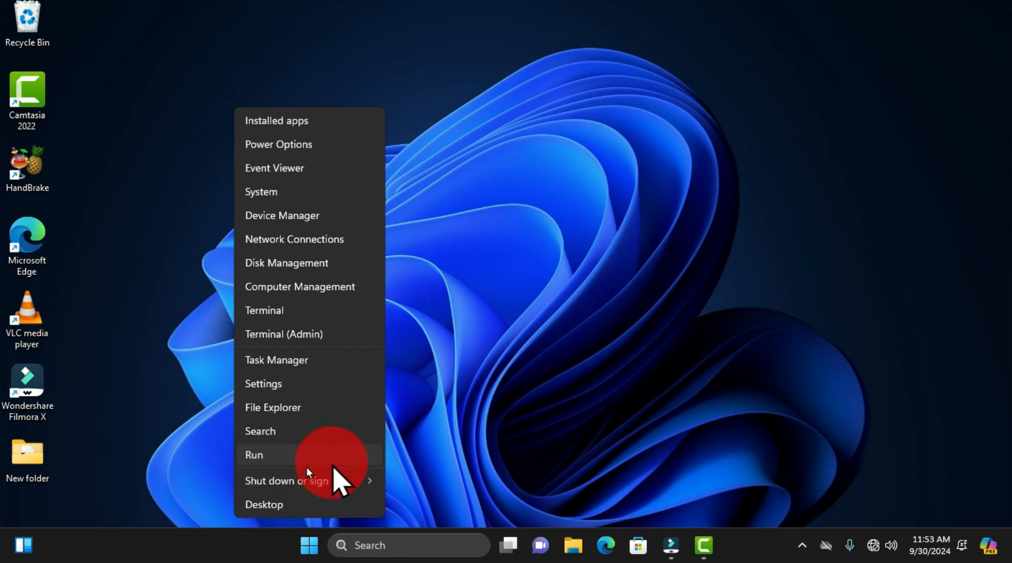
left_click(323, 459)
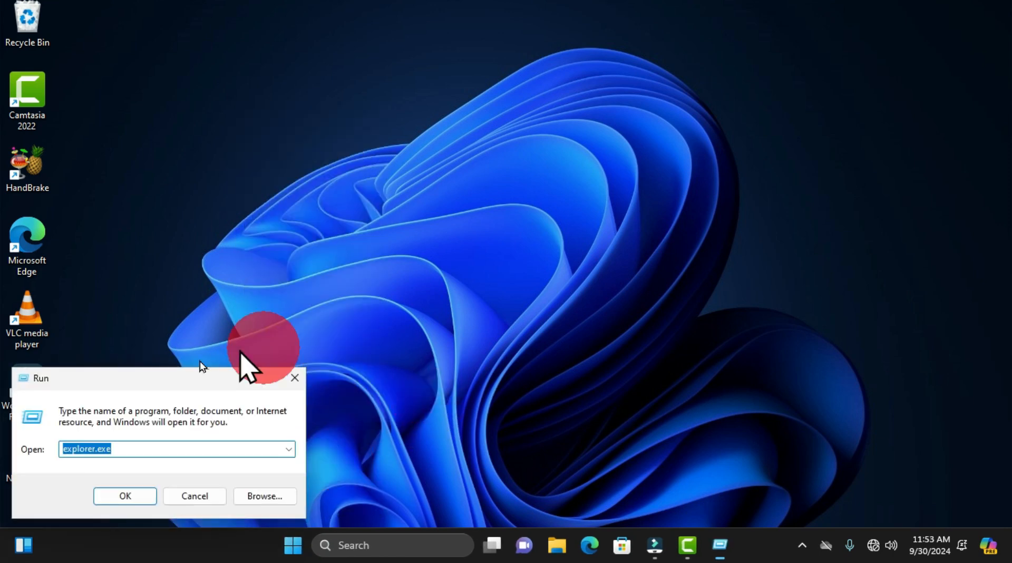
left_click_drag(190, 378, 531, 168)
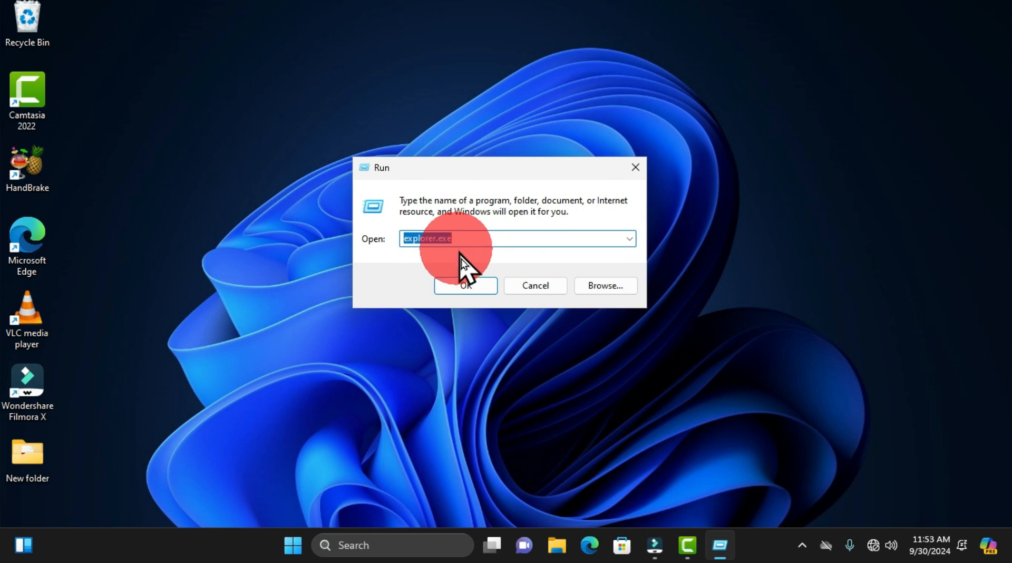
left_click(633, 168)
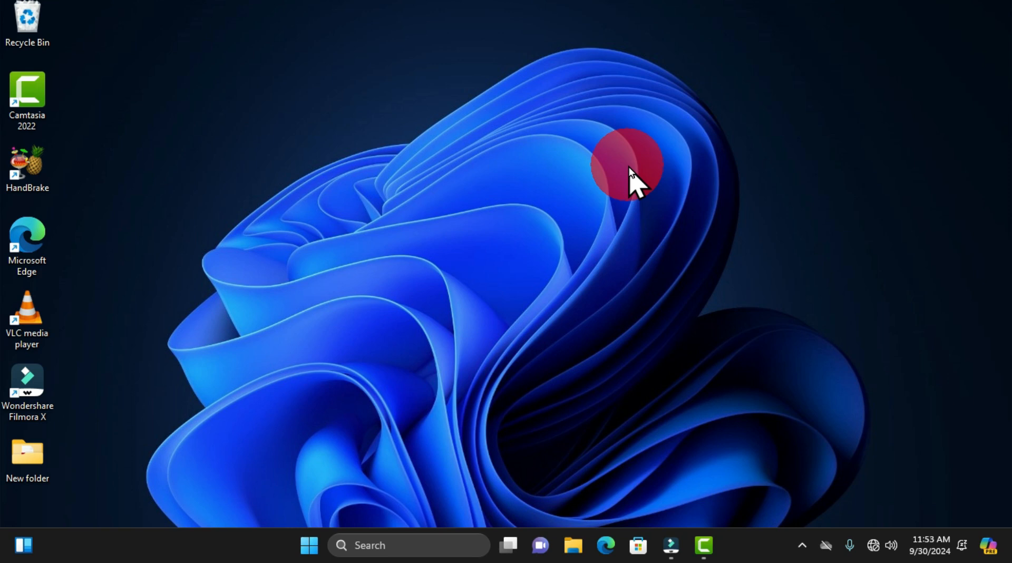
Step: Locate File Explorer among the top apps in Windows Search and in the full list of installed apps
key("super+s")
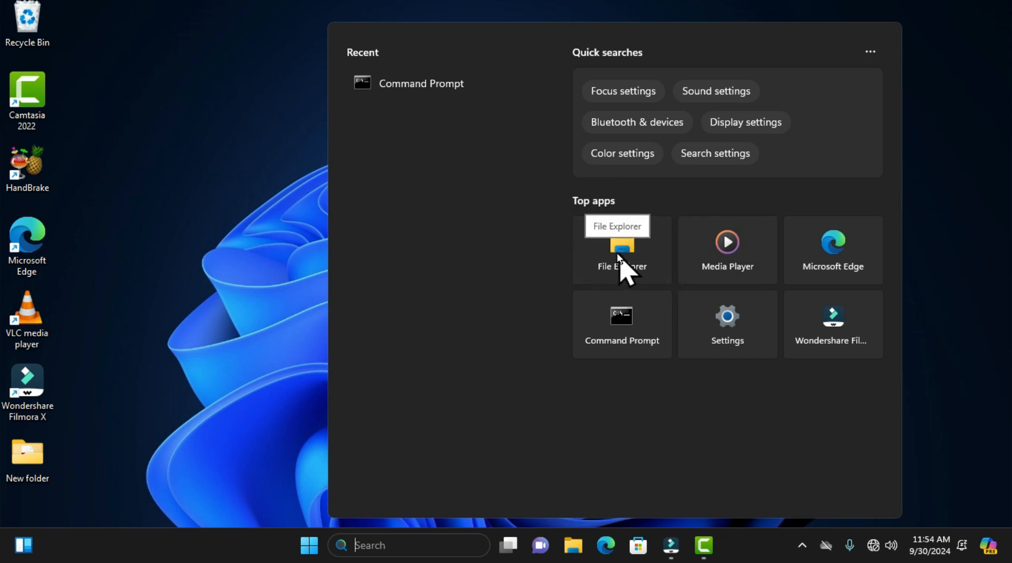
left_click(994, 312)
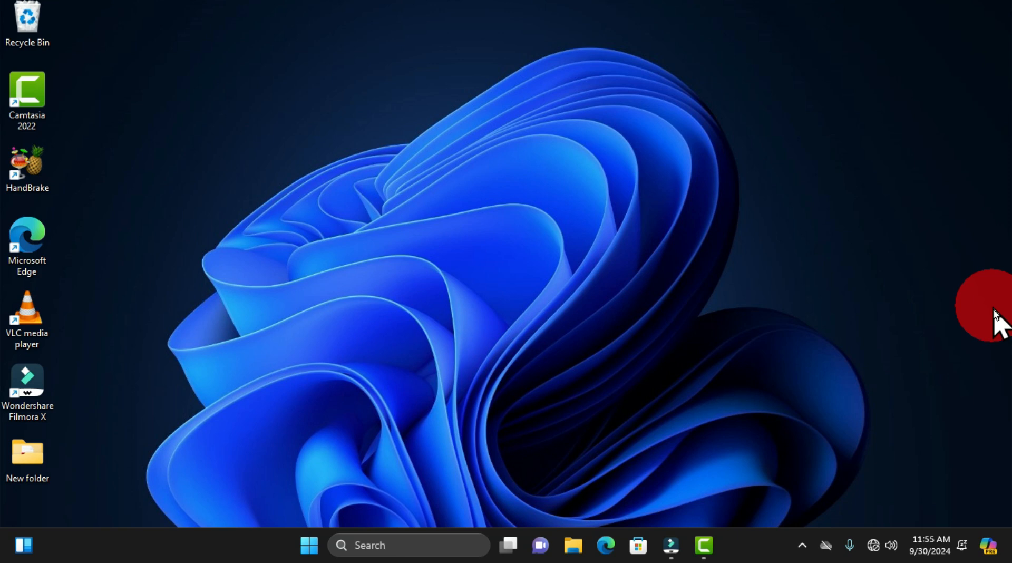
left_click(309, 547)
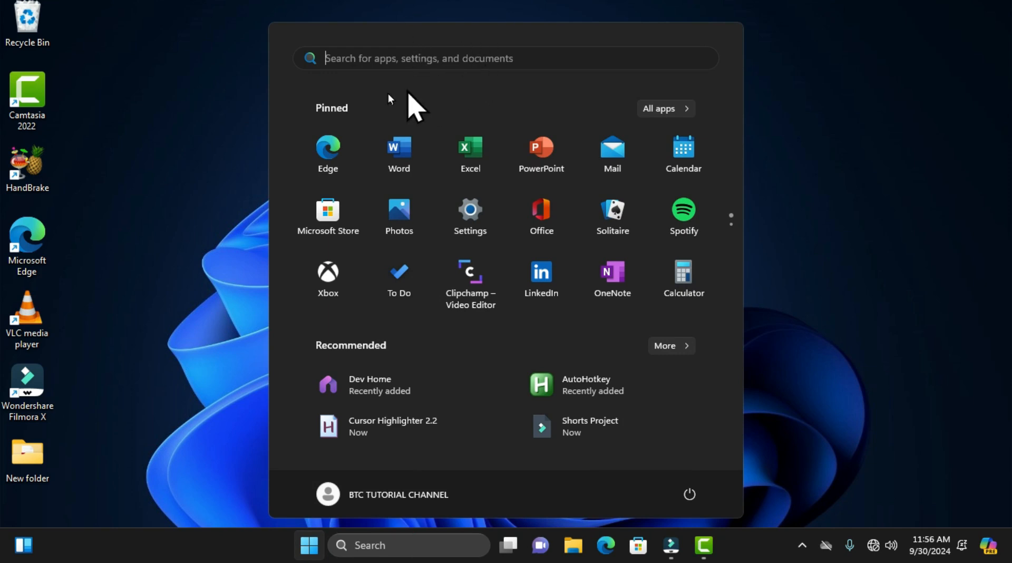
left_click(660, 109)
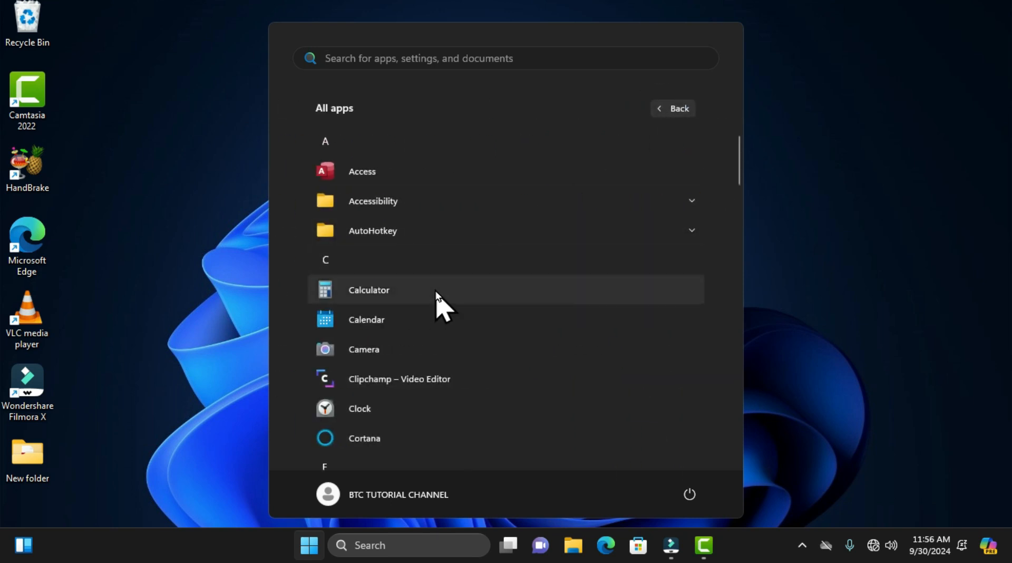
scroll(446, 369, "down", 8)
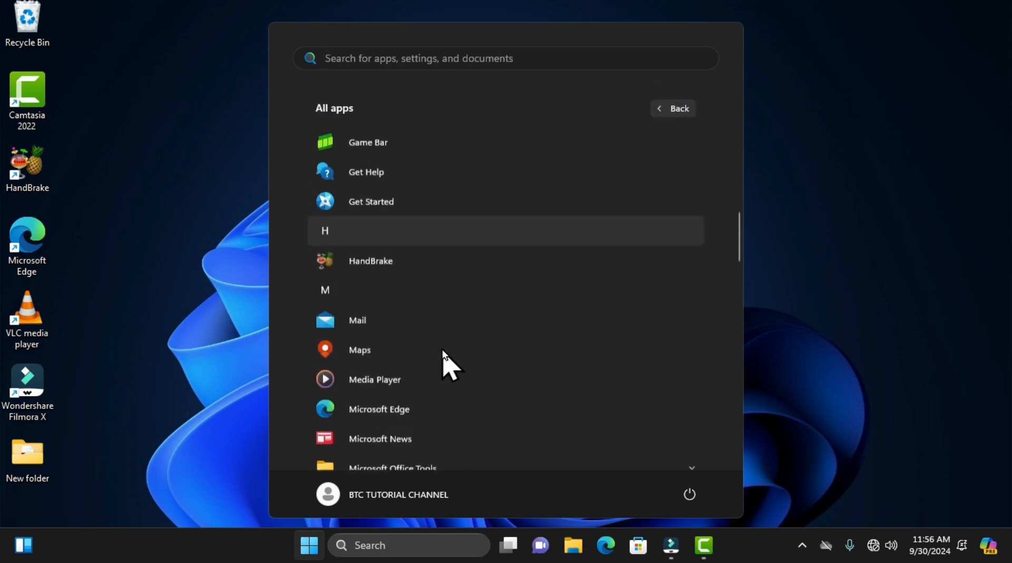
scroll(443, 359, "up", 4)
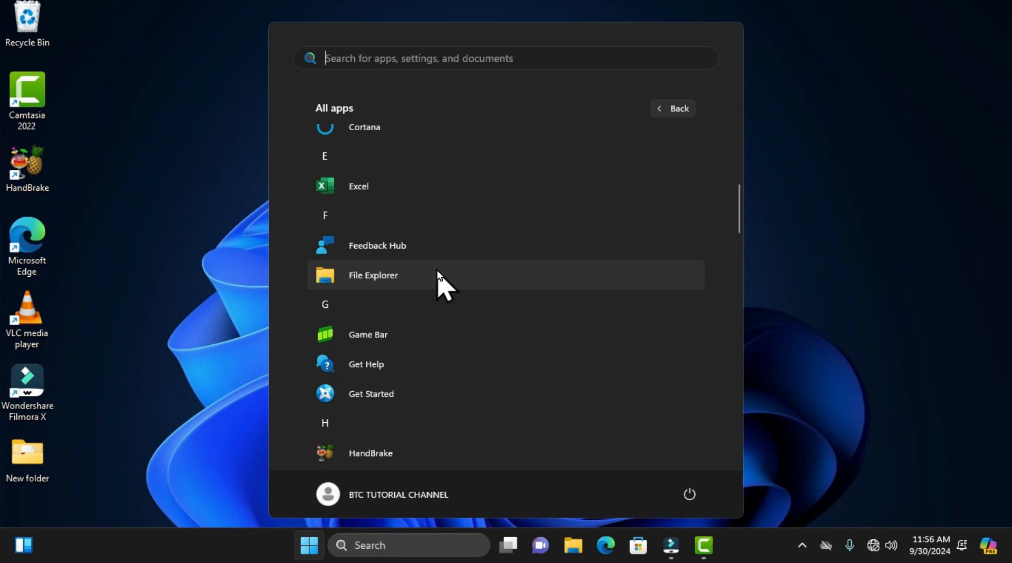
key("super+x")
left_click(900, 213)
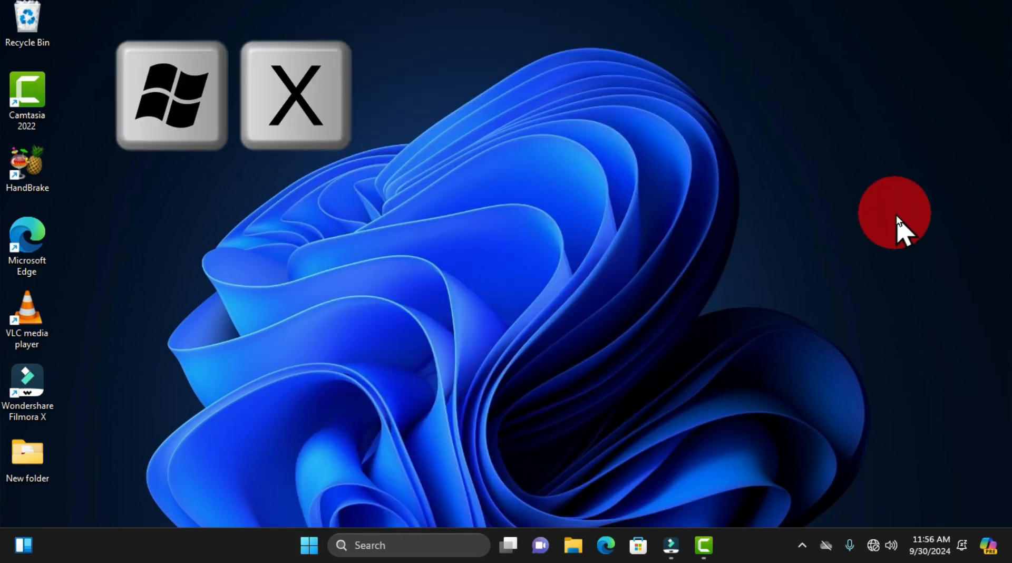
Step: Find the File Explorer entry among the Windows system shortcuts and dismiss the list
key("super+x")
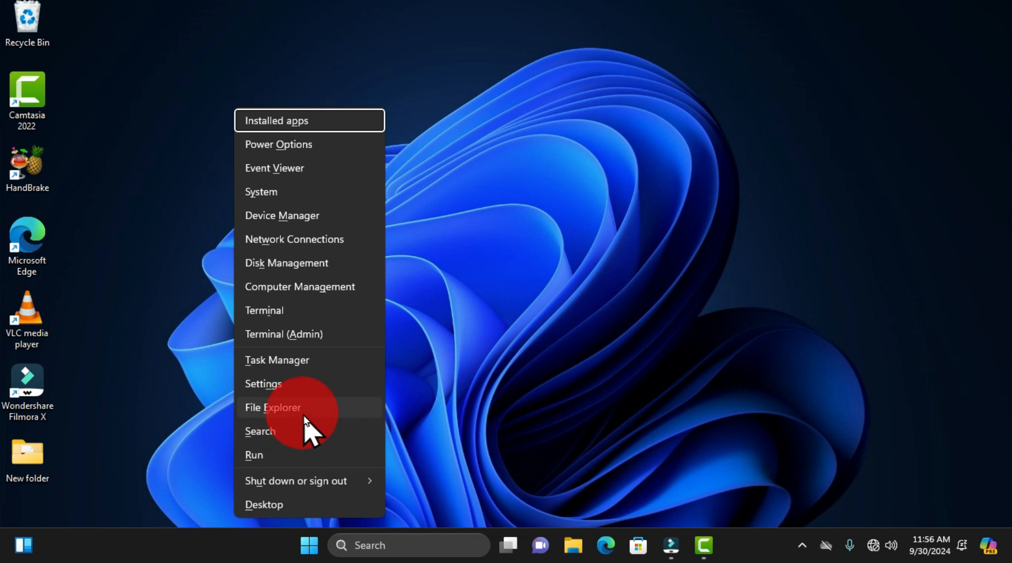
left_click(627, 197)
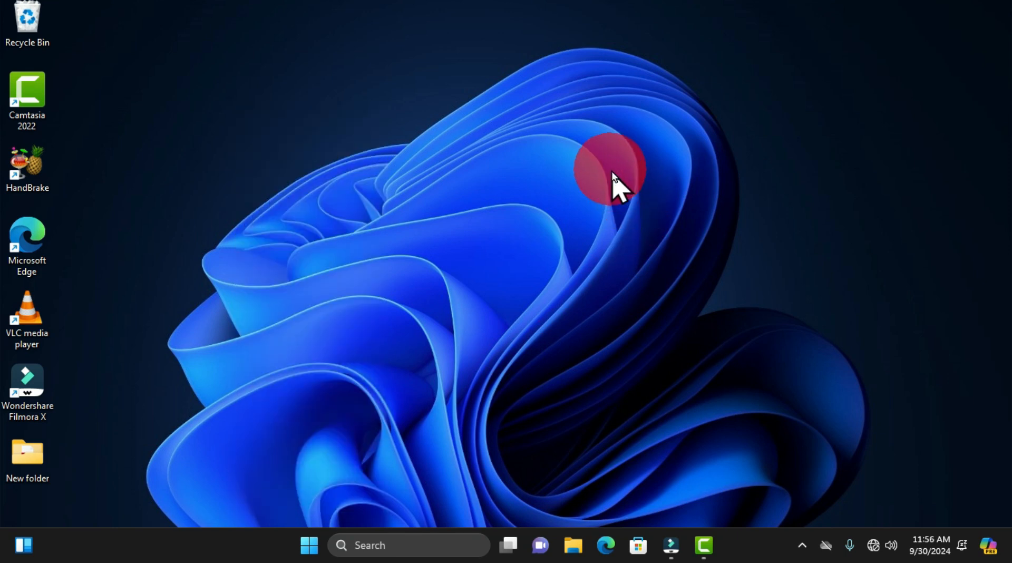
Step: Open File Explorer and mark its minimize, maximize and close controls on screen with a red box and three arrows
left_click(573, 548)
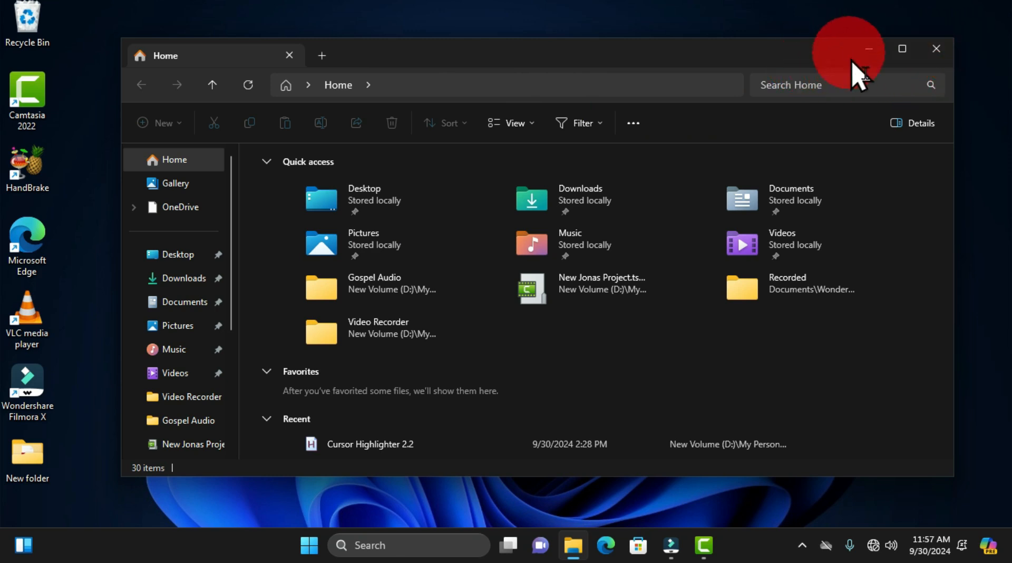
key("ctrl+2")
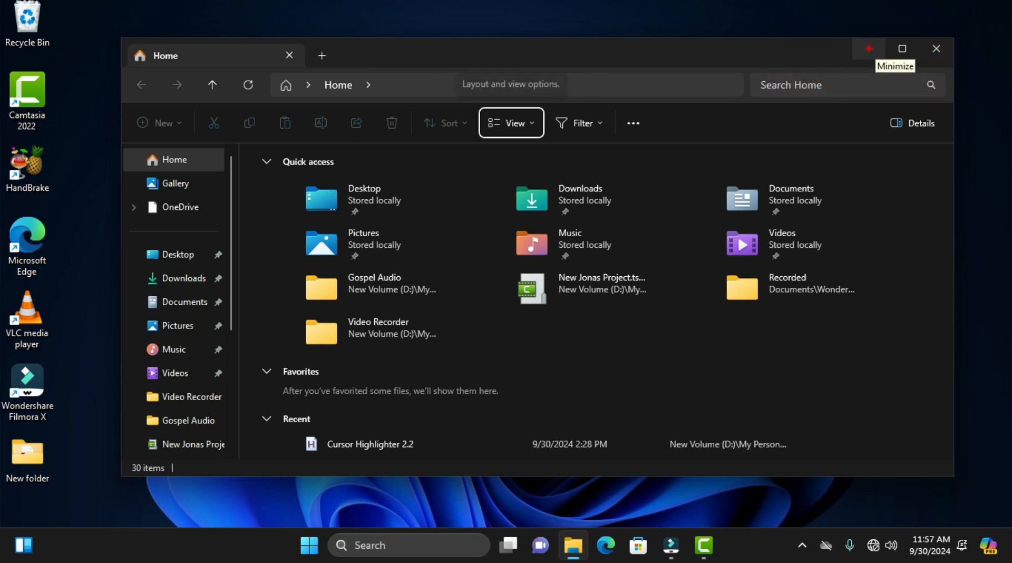
mouse_move(838, 28)
left_mouse_down()
mouse_move(924, 71)
mouse_move(972, 71)
mouse_move(960, 71)
left_mouse_up()
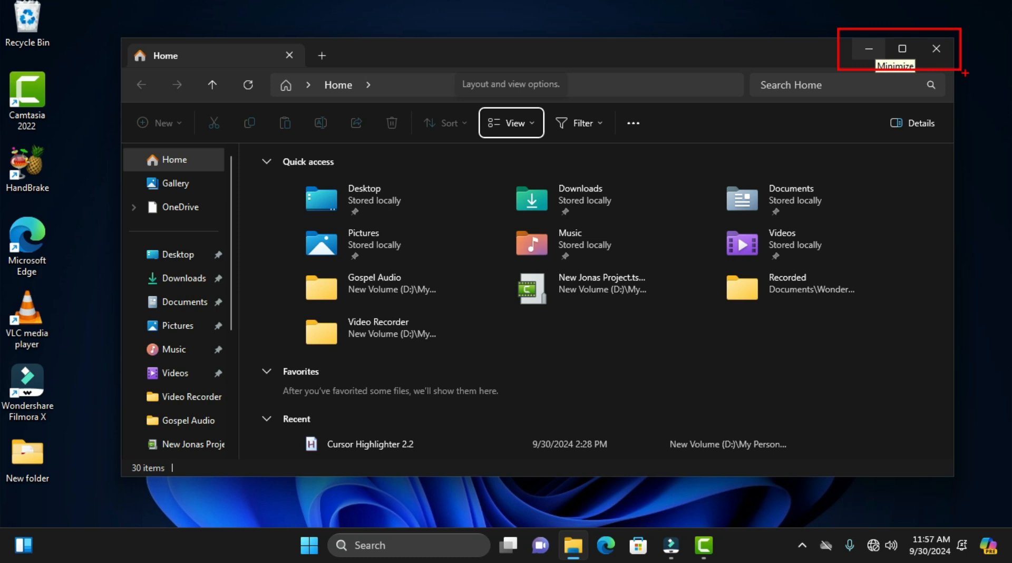
left_click_drag(941, 61, 979, 150)
left_click_drag(896, 64, 844, 154)
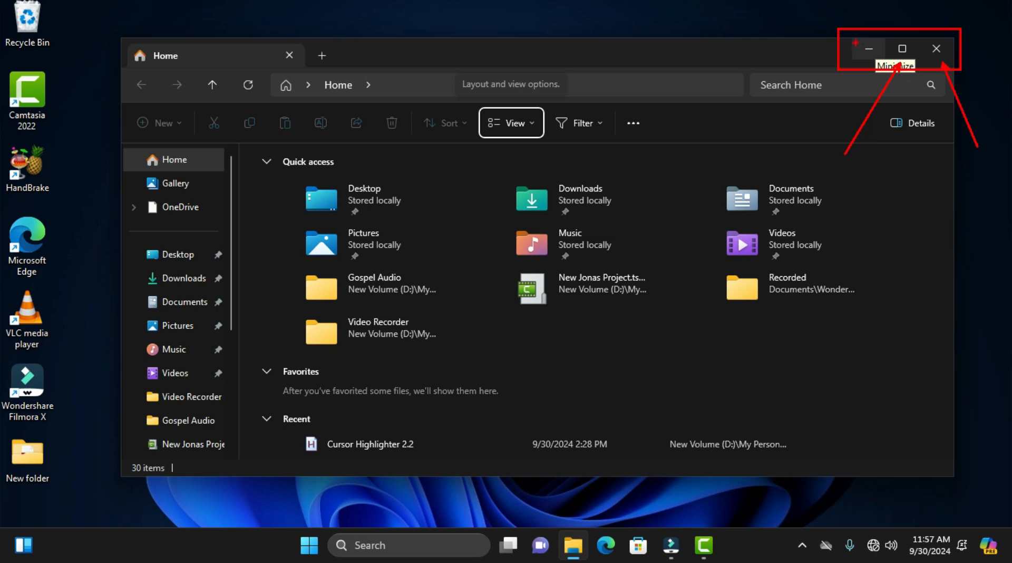
left_click_drag(853, 45, 748, 18)
Step: Draw freehand red loops over the File Explorer window's contents, clear the annotations and close the window
mouse_move(360, 36)
left_mouse_down()
mouse_move(311, 182)
mouse_move(688, 163)
mouse_move(170, 210)
mouse_move(675, 392)
mouse_move(377, 26)
mouse_move(168, 226)
mouse_move(706, 298)
mouse_move(655, 312)
mouse_move(808, 174)
mouse_move(896, 380)
mouse_move(764, 416)
mouse_move(899, 447)
left_mouse_up()
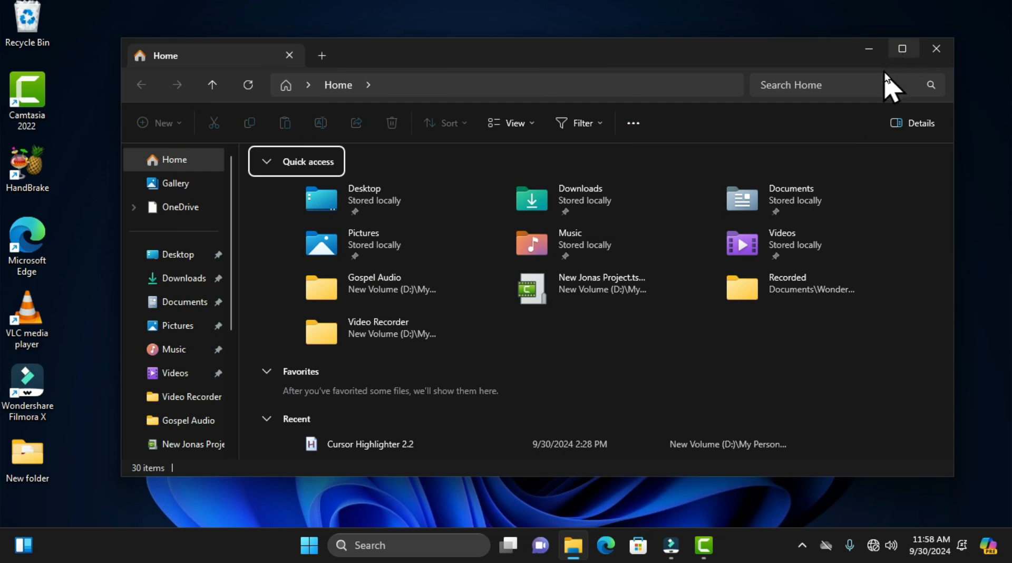
mouse_move(902, 52)
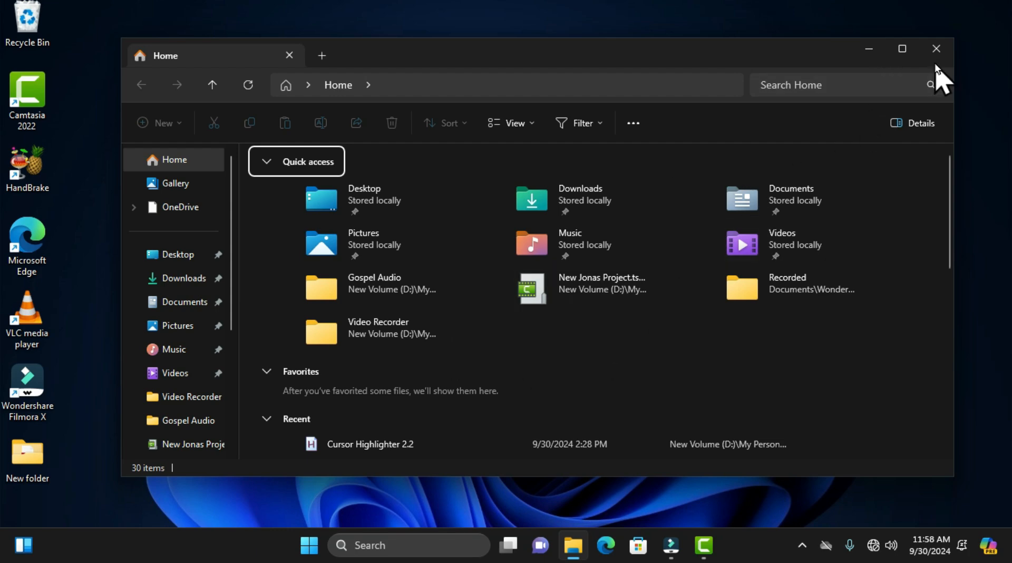
left_click(936, 49)
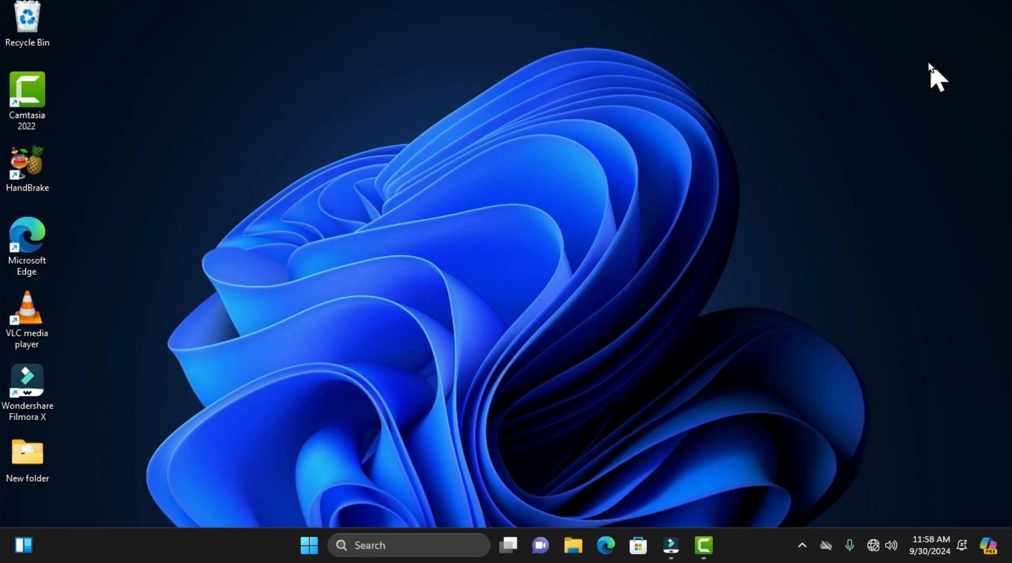
Step: Open a new File Explorer window, maximize it and restore it down to its smaller size
key("super+e")
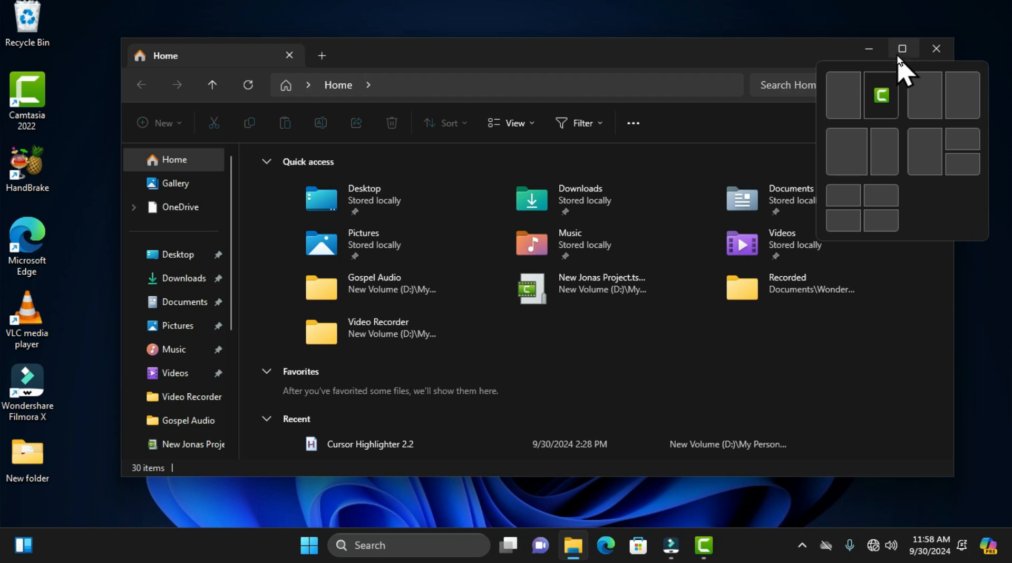
left_click(905, 50)
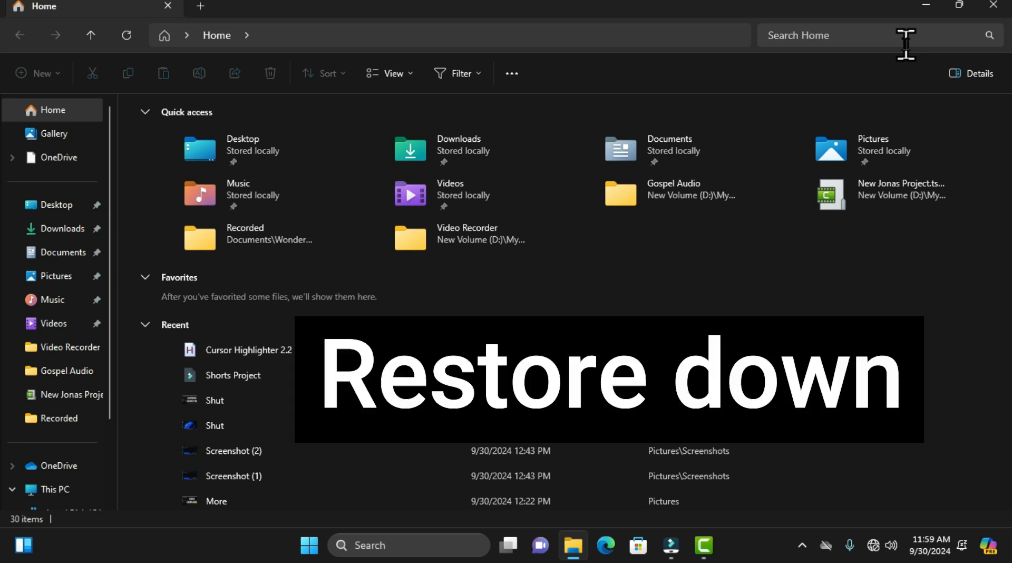
mouse_move(962, 13)
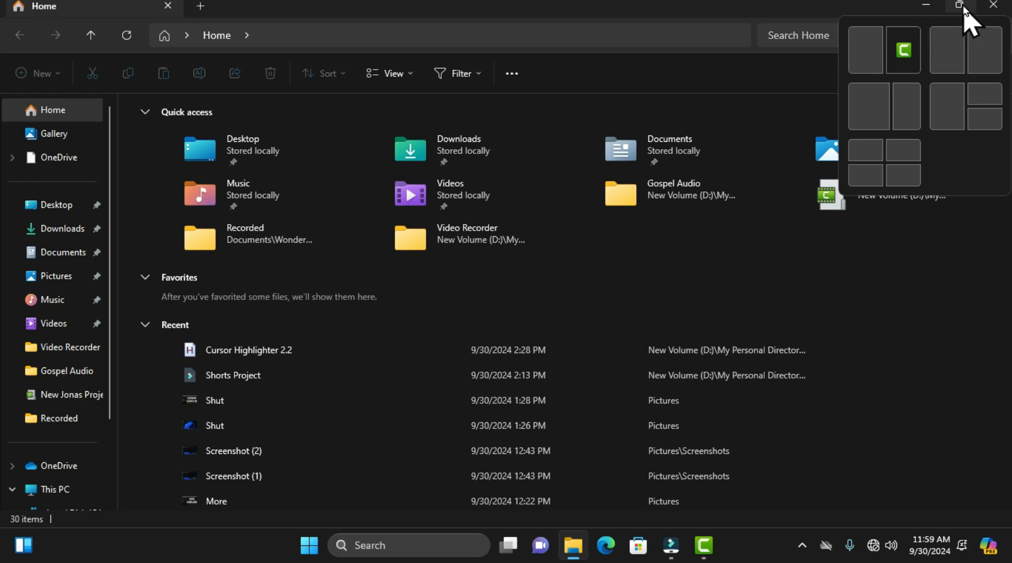
left_click(961, 7)
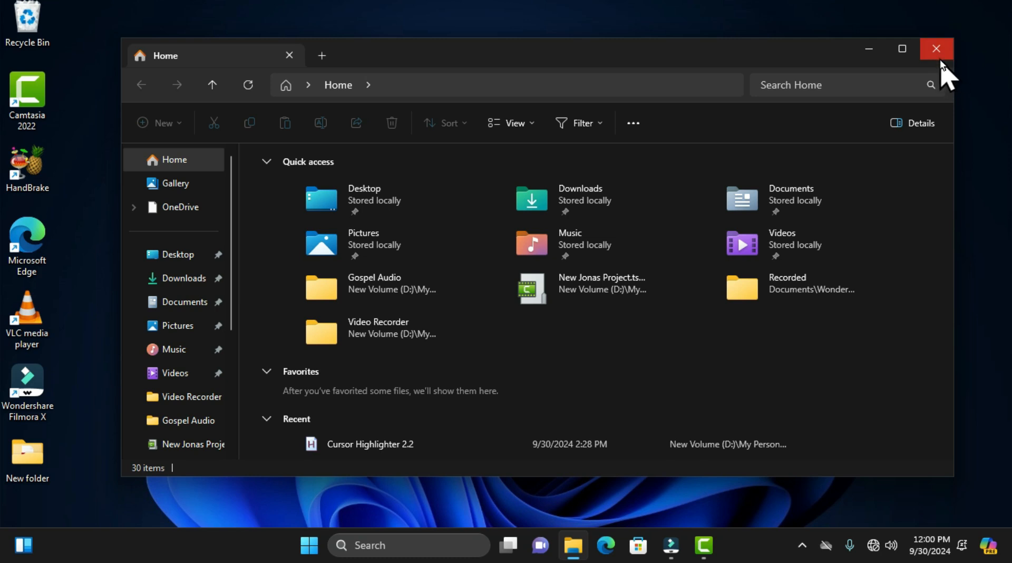
Step: Minimize the File Explorer window and bring it back through its taskbar preview
left_click(869, 49)
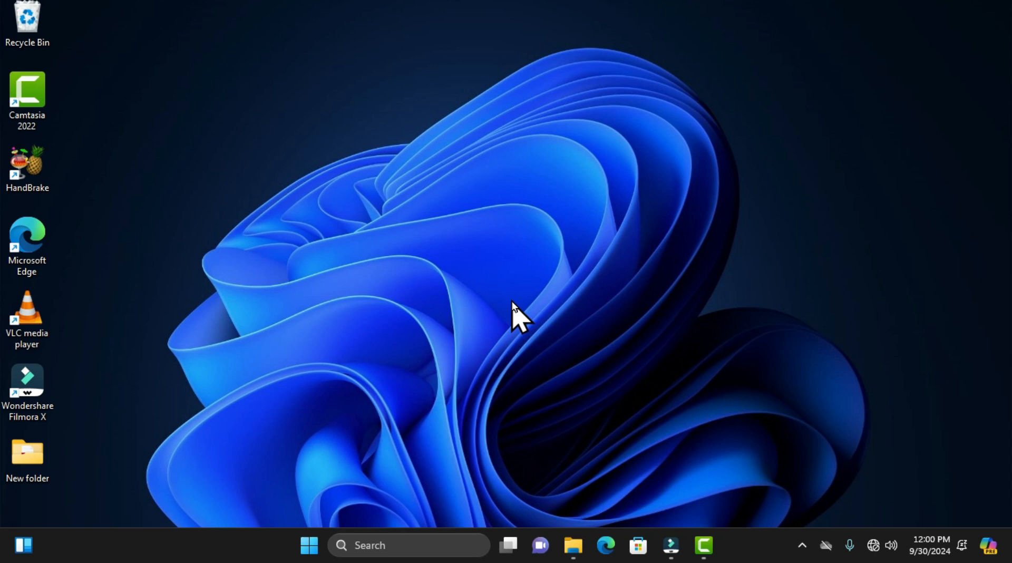
mouse_move(576, 549)
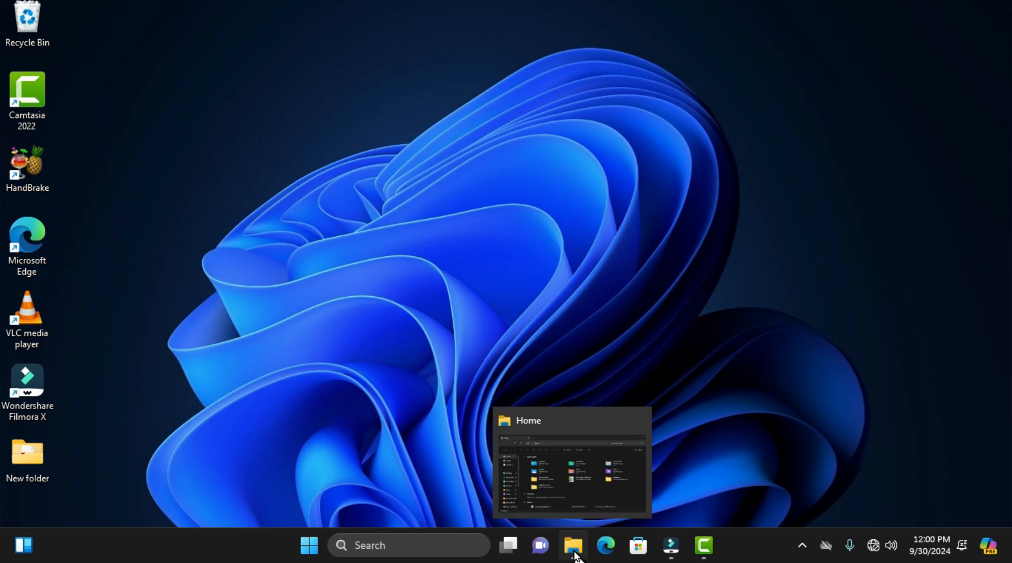
mouse_move(574, 482)
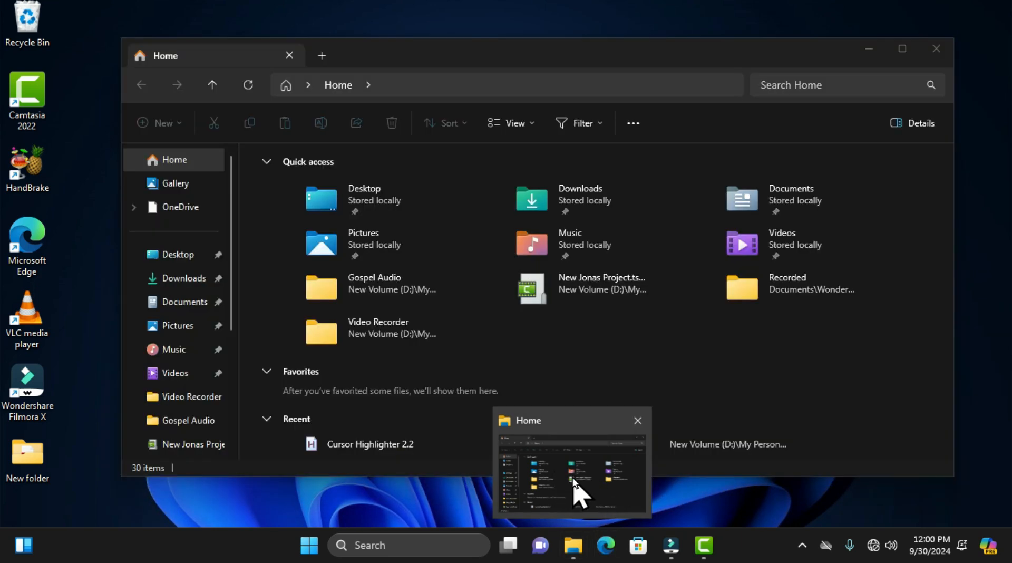
left_click(573, 481)
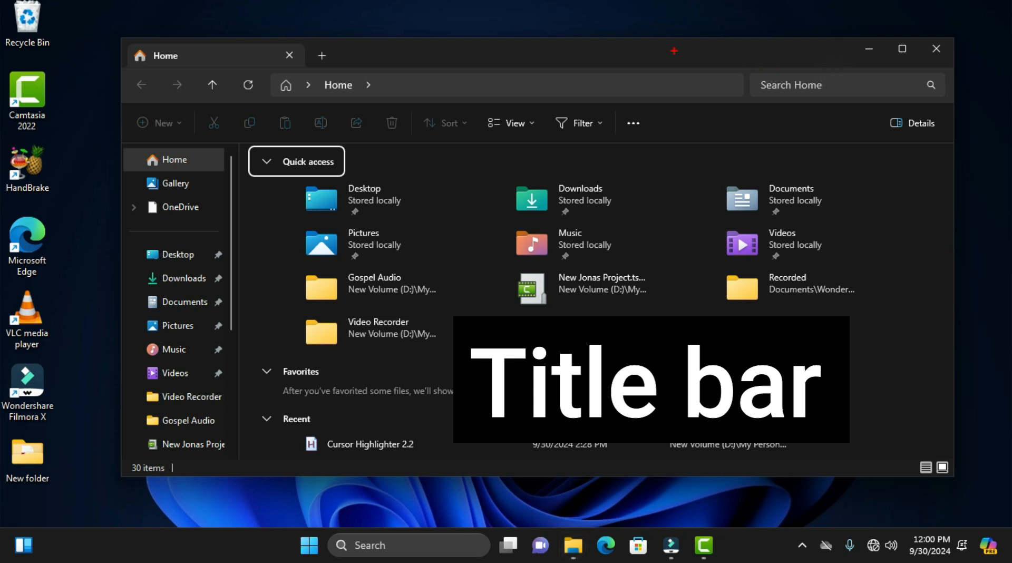
Step: Mark the File Explorer title bar on screen with red arrows and a red box around it, and clear the annotations
left_click_drag(674, 51, 675, 0)
left_click_drag(572, 49, 426, 0)
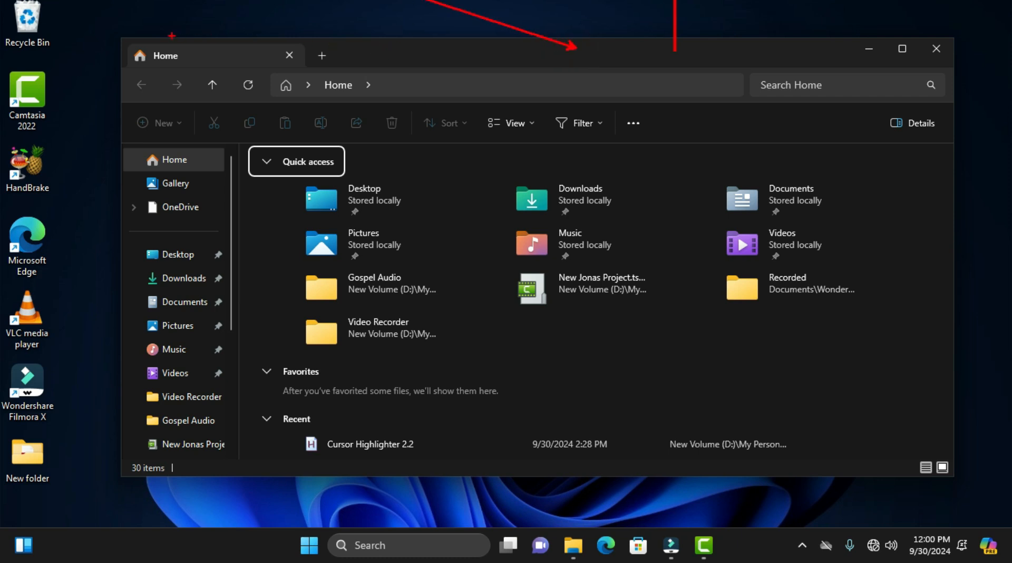
mouse_move(119, 34)
left_mouse_down()
mouse_move(274, 80)
mouse_move(959, 68)
left_mouse_up()
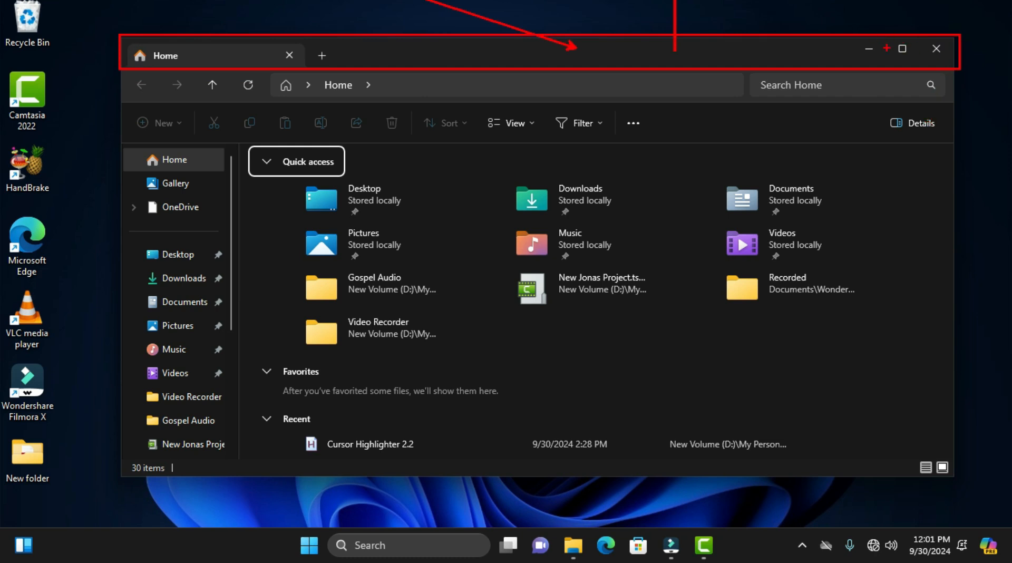
left_click_drag(887, 48, 859, 7)
left_click_drag(226, 55, 183, 1)
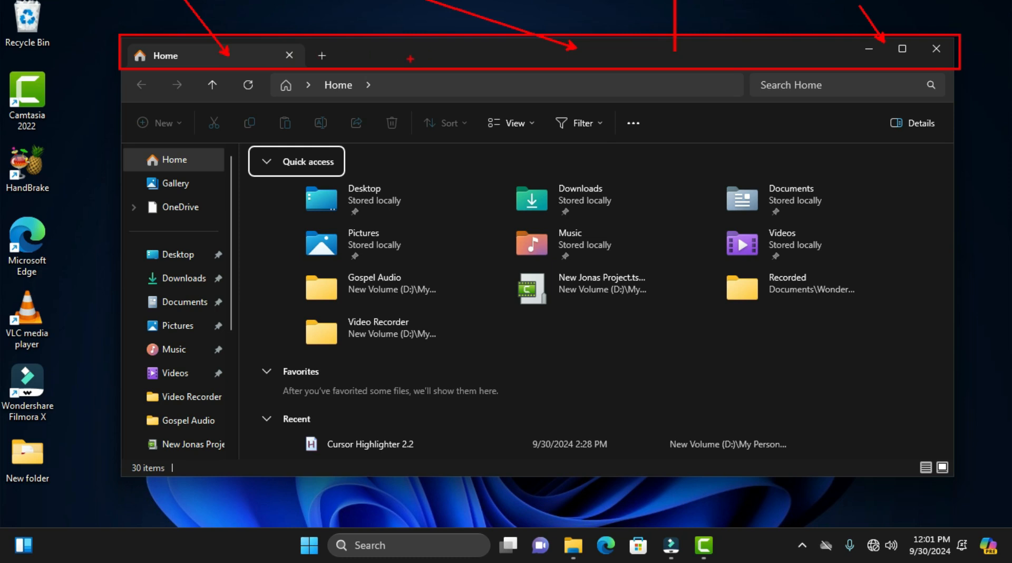
key("Escape")
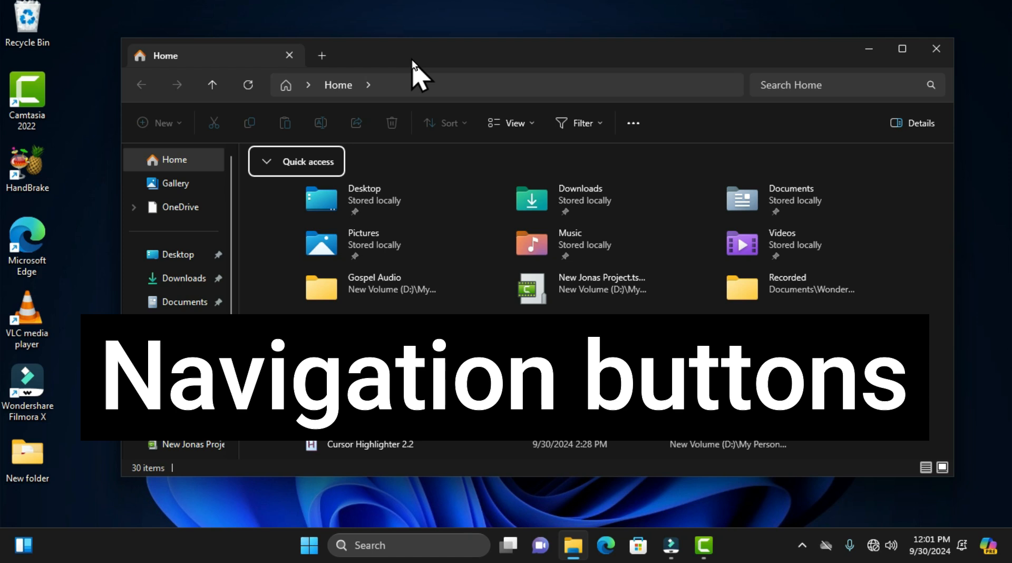
Step: Outline the back, forward and up navigation buttons with a red box and clear the annotation
key("ctrl+2")
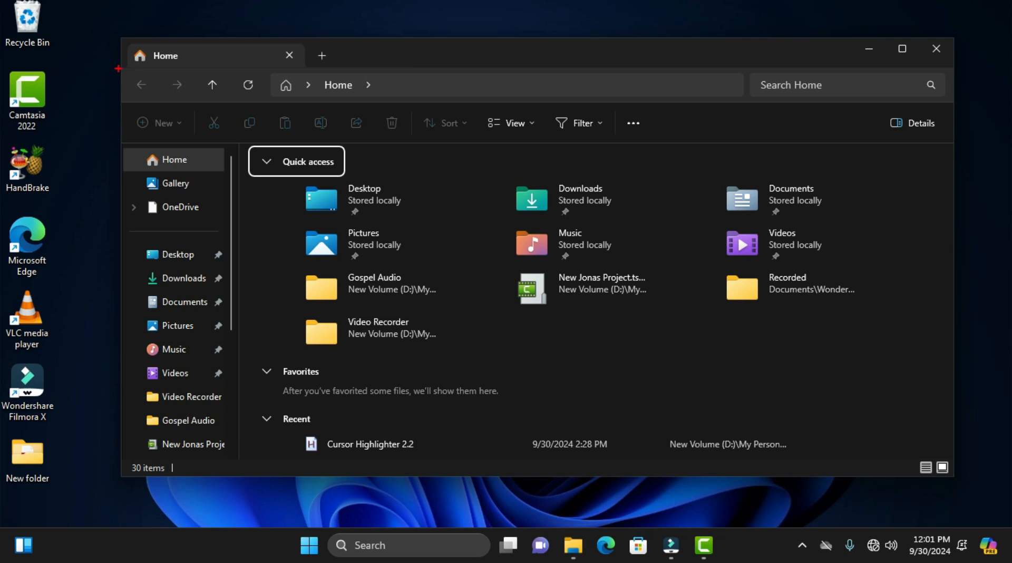
mouse_move(119, 69)
left_mouse_down()
mouse_move(158, 100)
mouse_move(238, 99)
left_mouse_up()
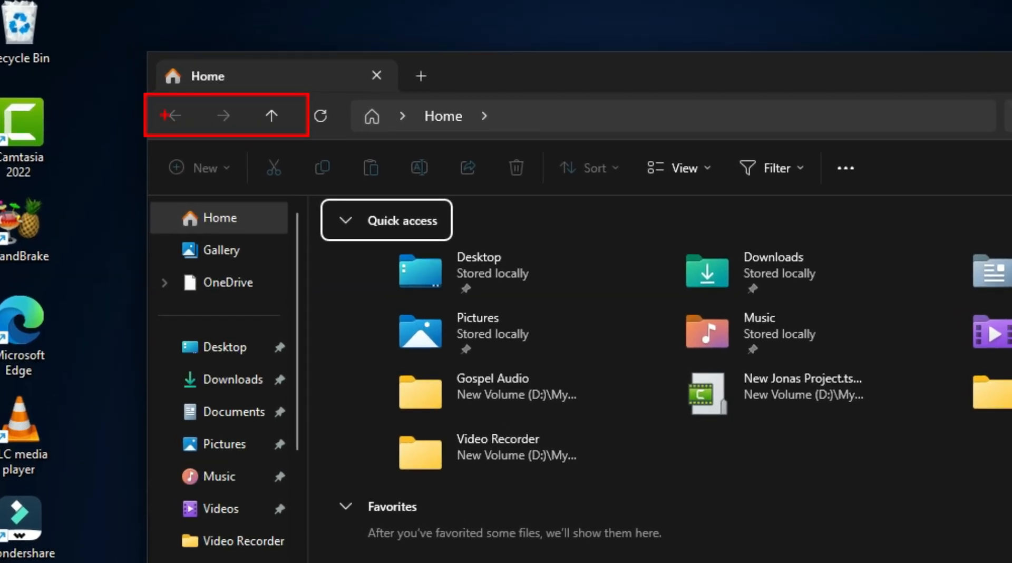
key("Escape")
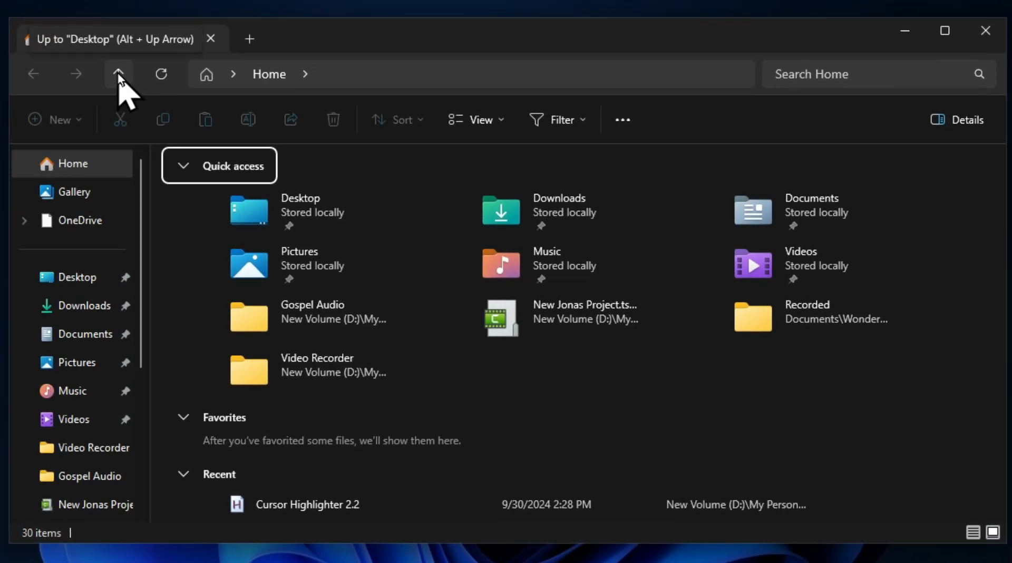
Step: Open the Downloads folder, go up one level to Desktop, return to Downloads and go up again
left_click(89, 319)
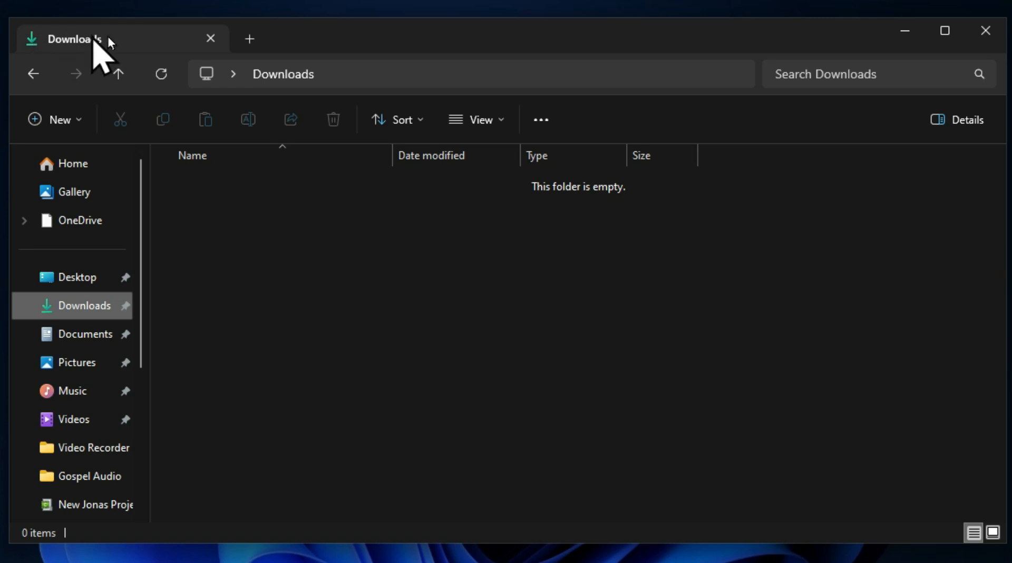
left_click(119, 79)
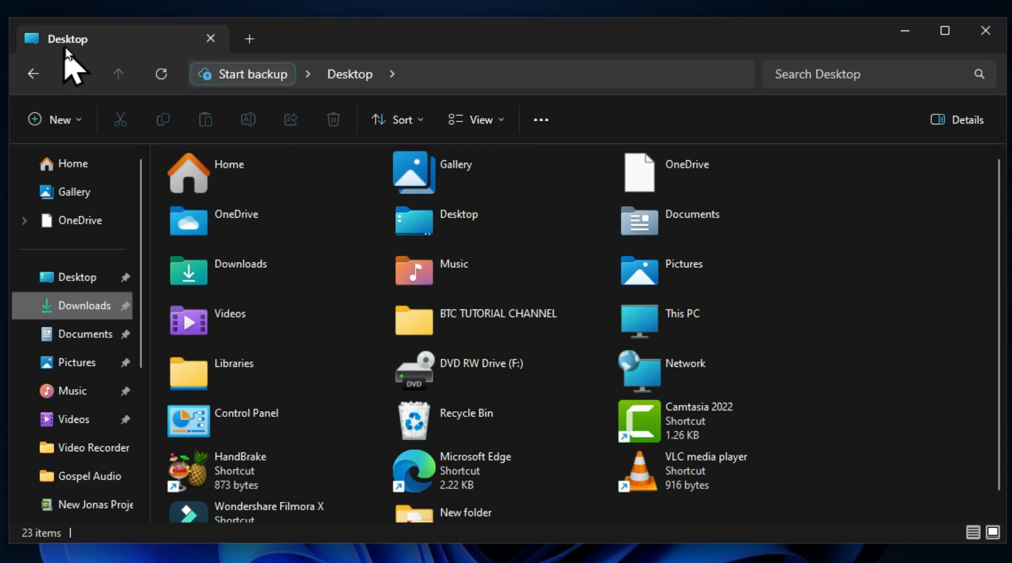
left_click(33, 74)
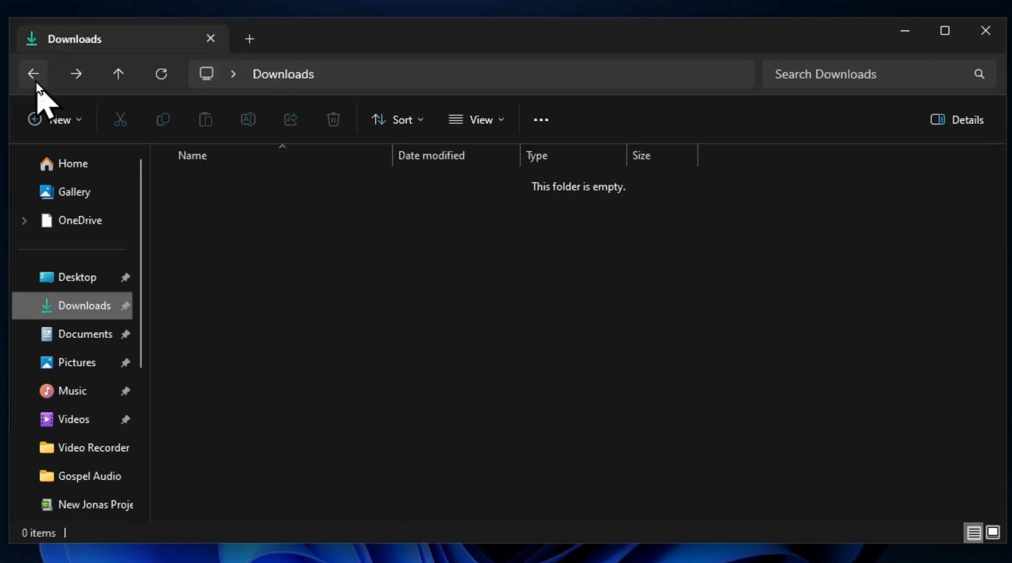
left_click(83, 316)
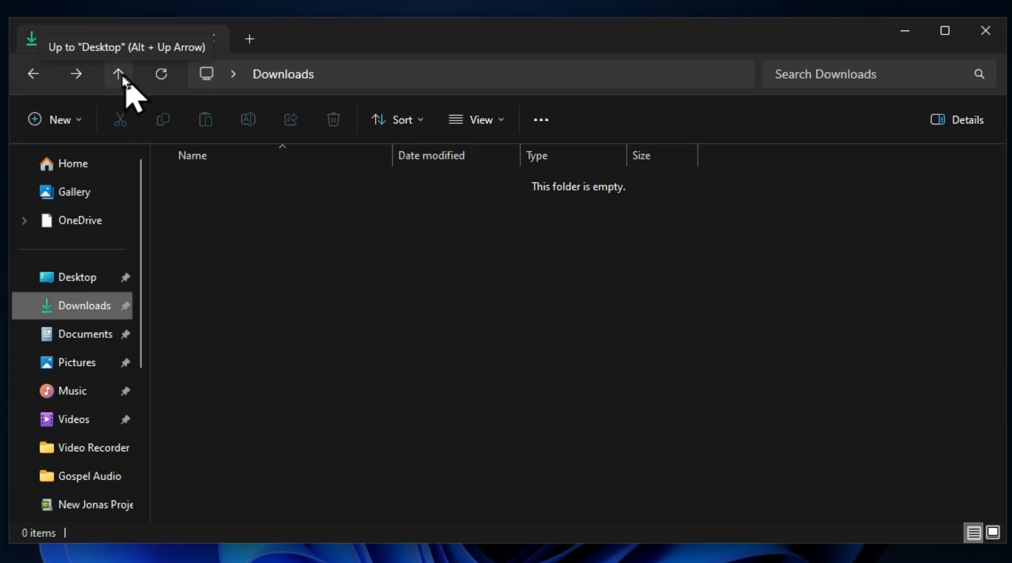
left_click(117, 75)
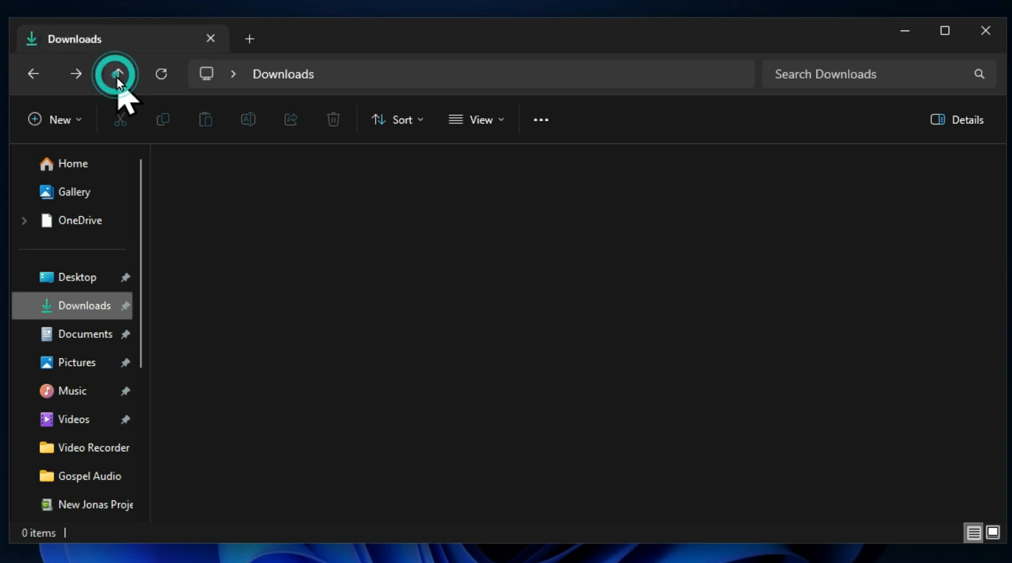
Step: Open the Documents folder, go up to Desktop, return to Documents and go up again
left_click(88, 340)
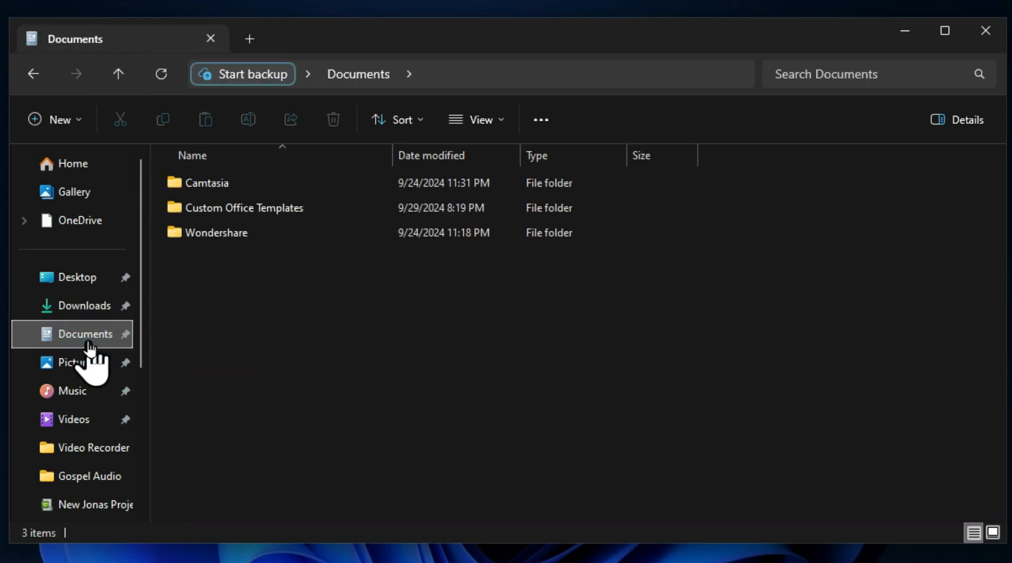
left_click(118, 74)
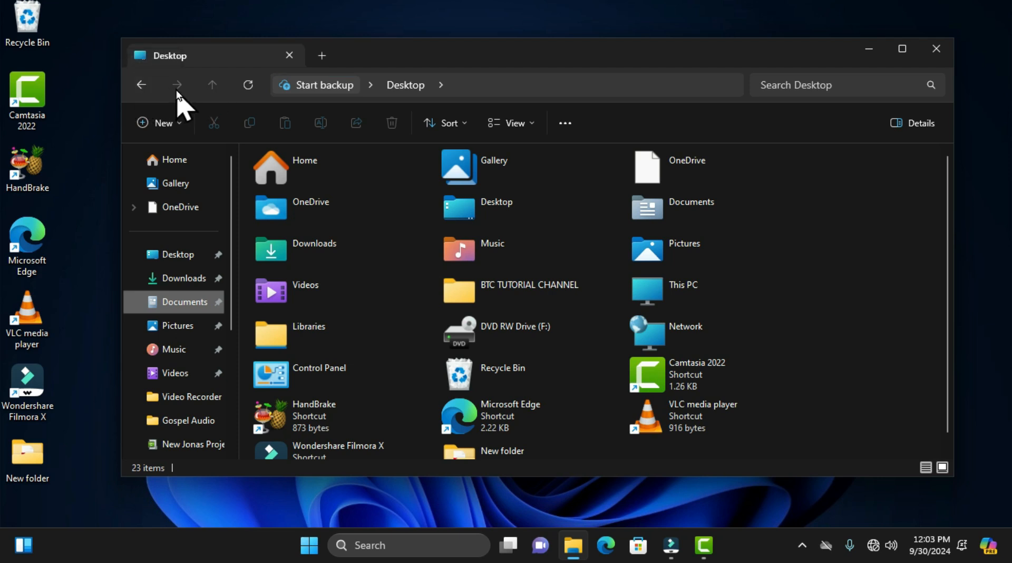
left_click(141, 85)
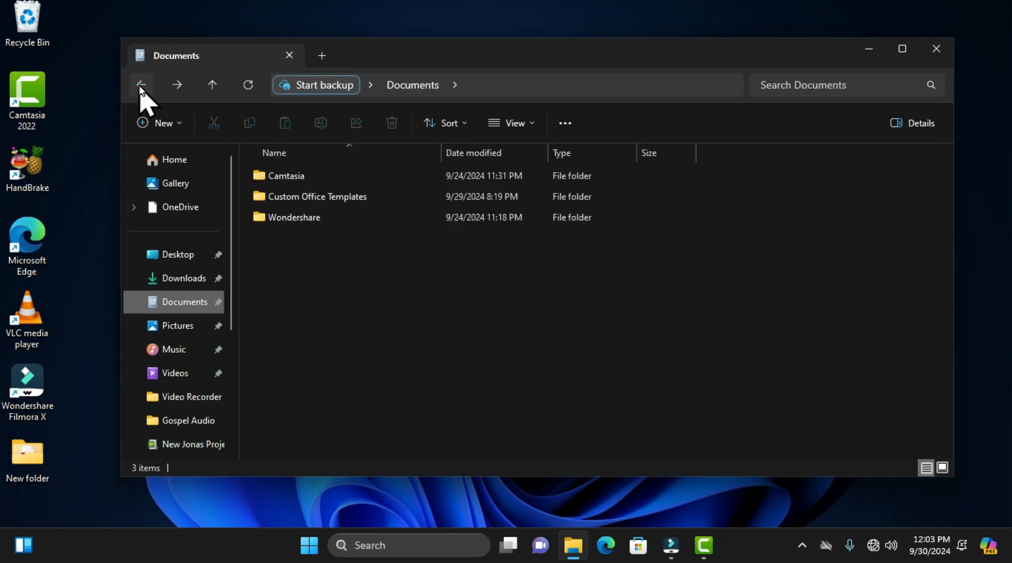
left_click(211, 87)
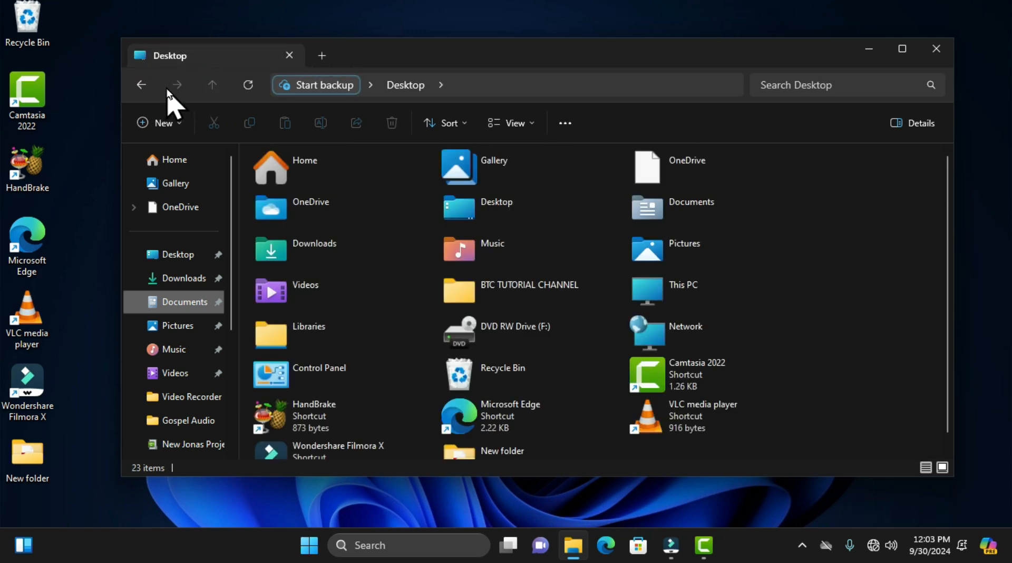
Step: Open the Video Recorder folder and go up one level to its parent folder
left_click(192, 403)
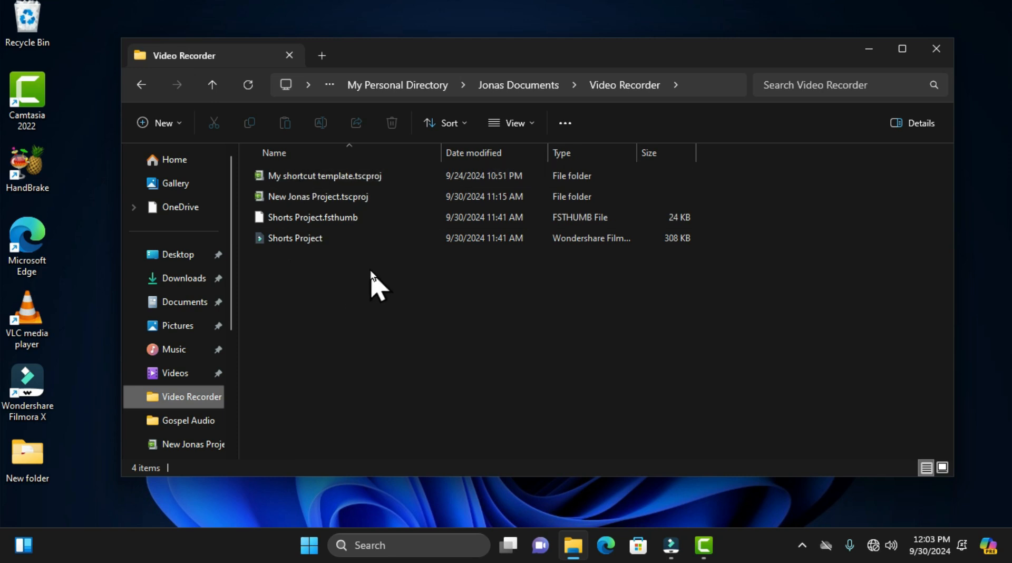
left_click(186, 404)
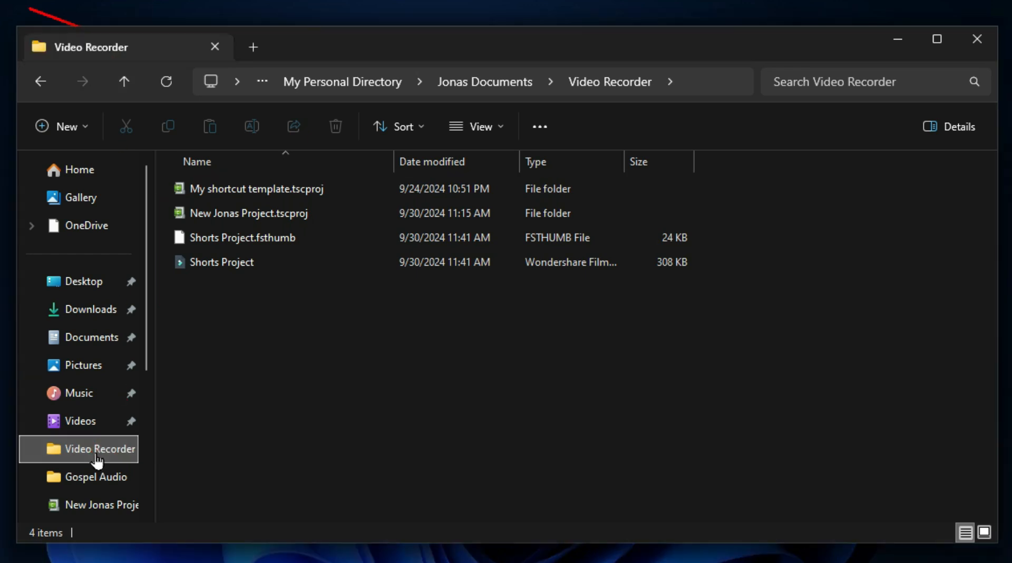
left_click(123, 83)
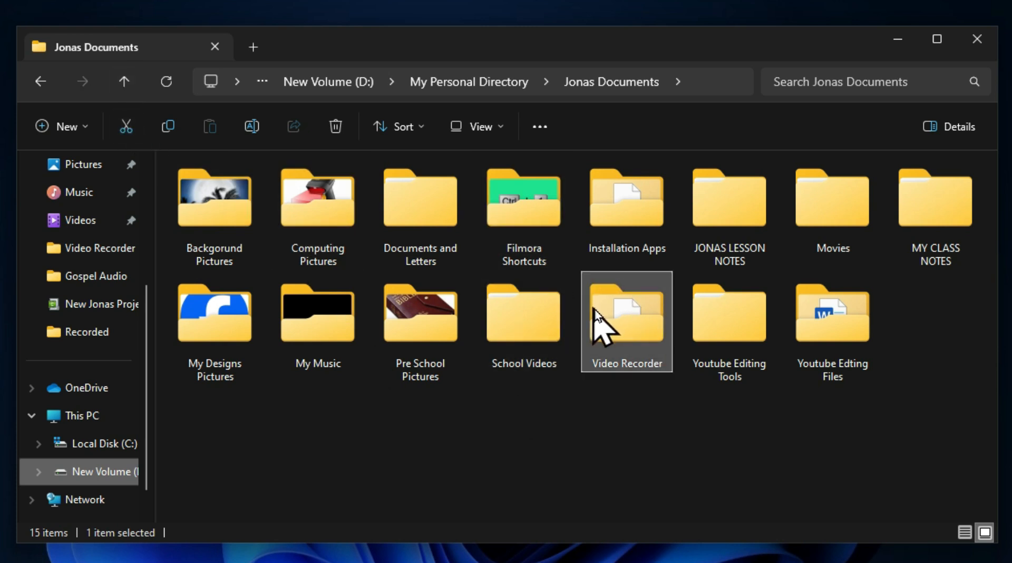
Step: Go up to My Personal Directory, step back to the previous folder and forward again to My Personal Directory
left_click(127, 87)
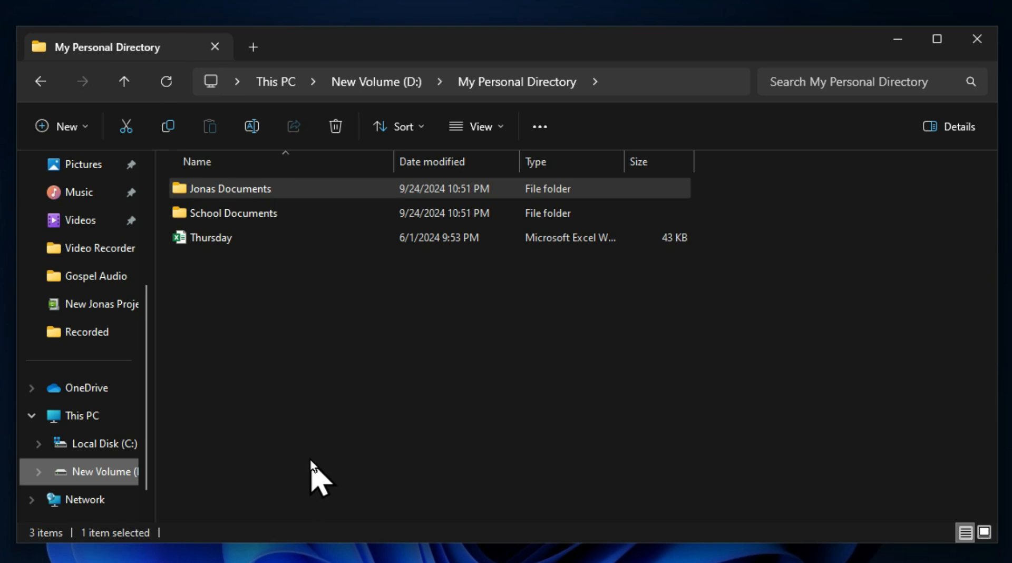
left_click(37, 85)
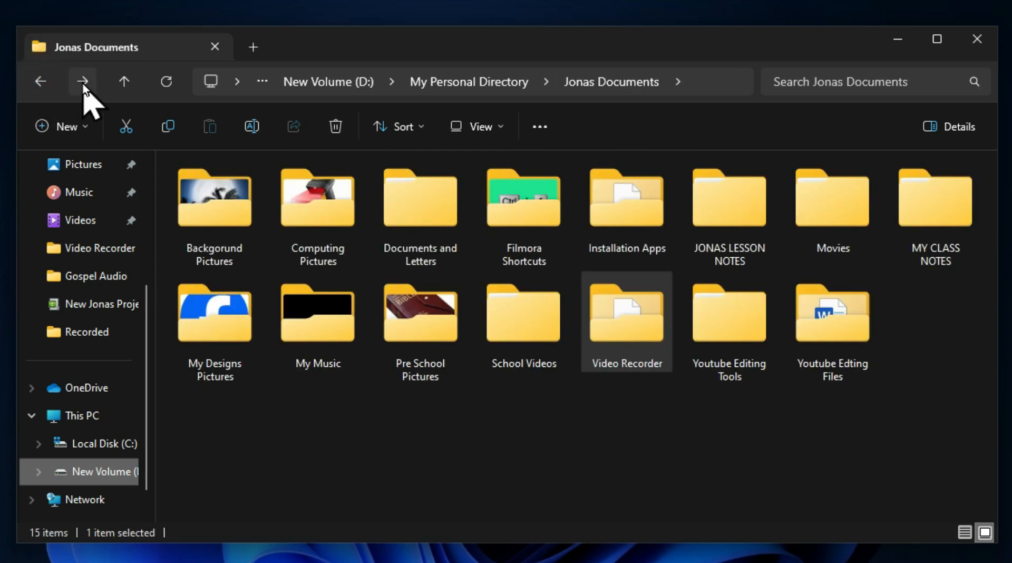
left_click(83, 85)
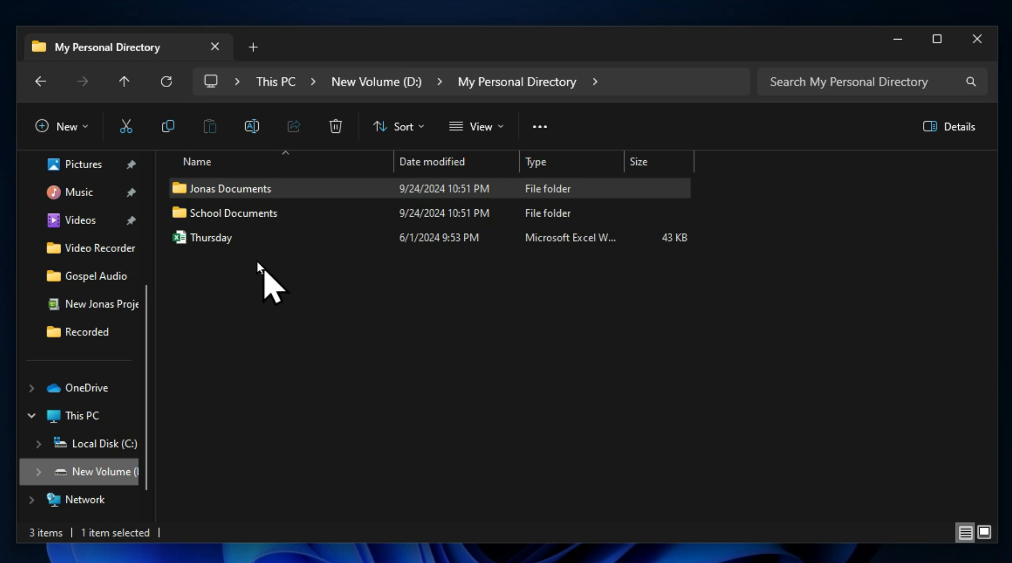
Step: Refresh My Personal Directory with all three items selected, and again with only the two folders selected
left_click_drag(249, 257, 221, 191)
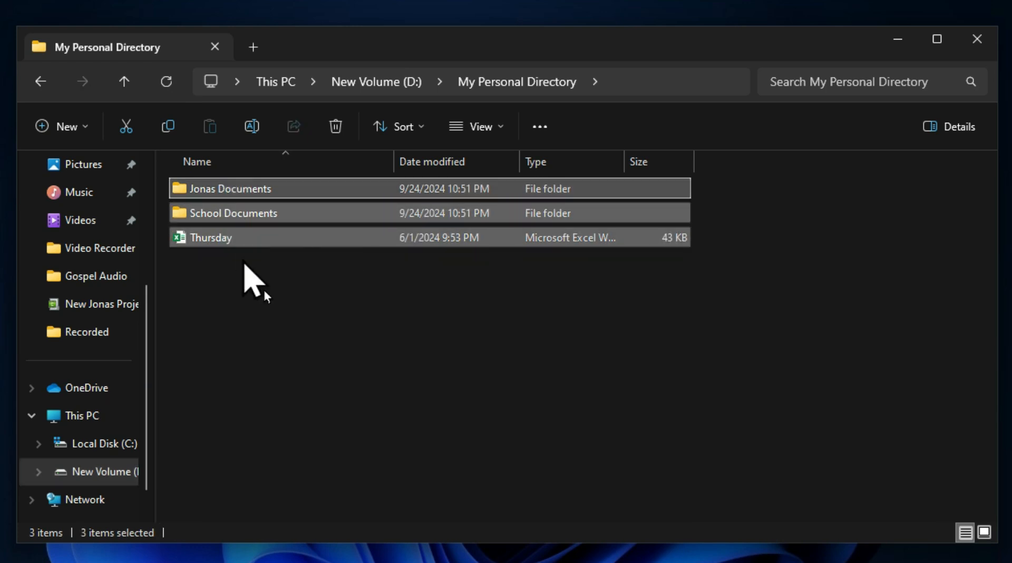
left_click(167, 84)
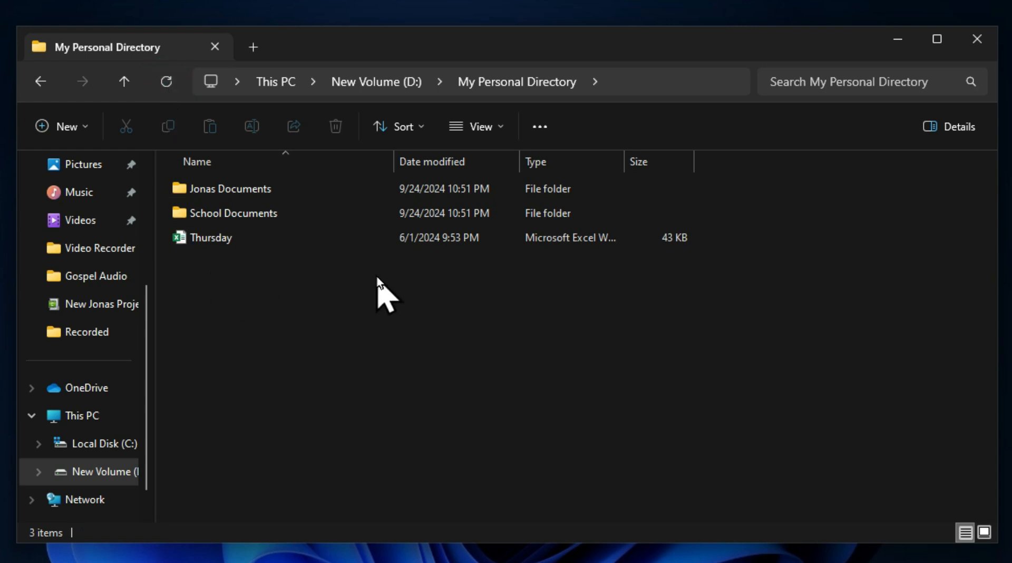
left_click(269, 212)
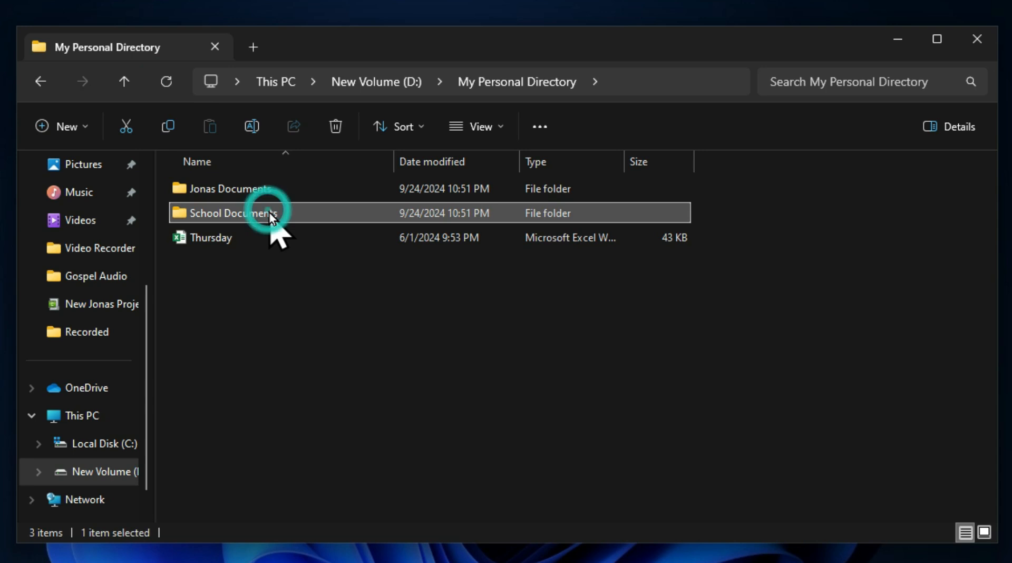
left_click(267, 190, "ctrl")
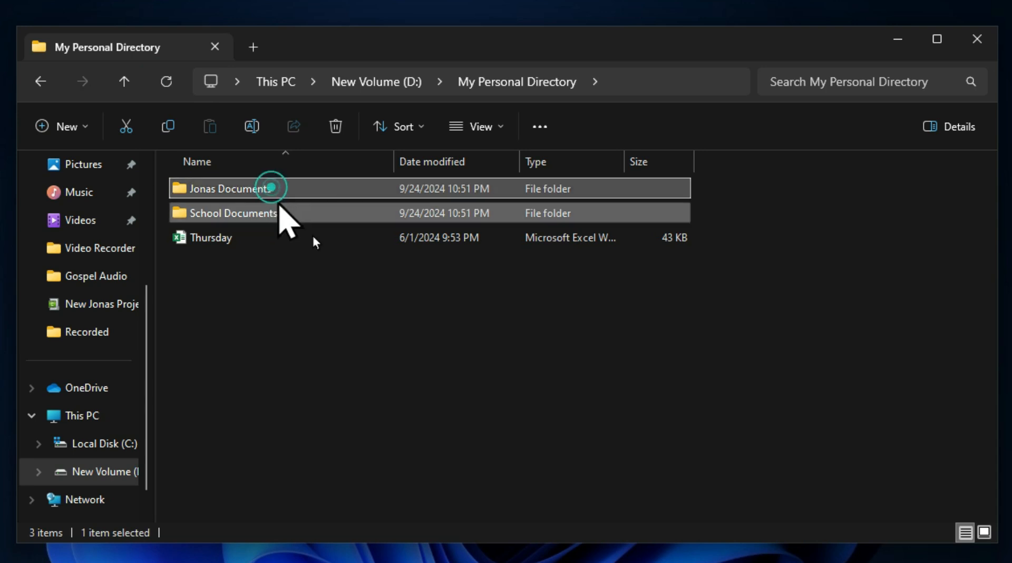
left_click(167, 87)
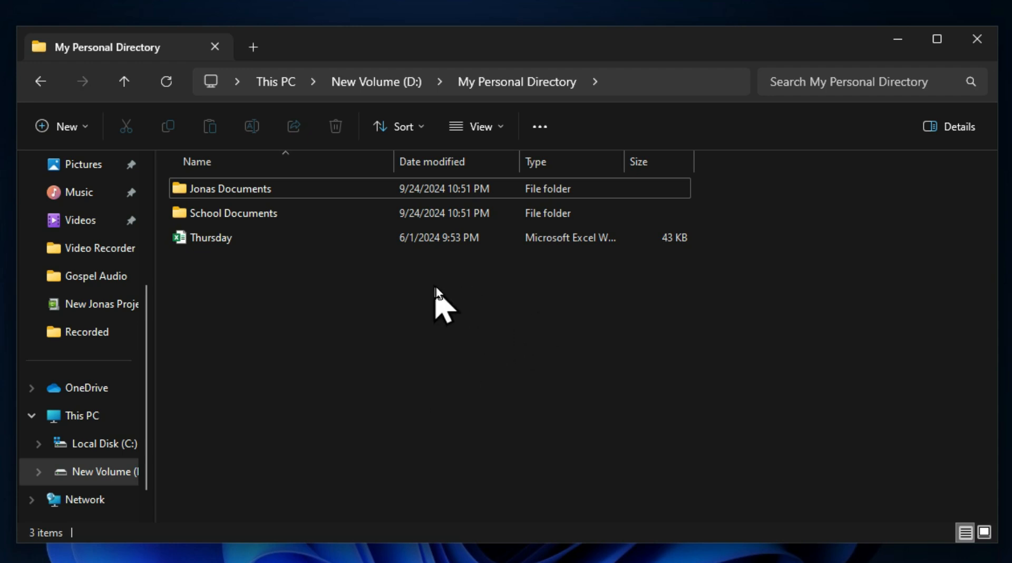
Step: Select the two folders and the Thursday file together once more and refresh the folder to clear the selection
left_click_drag(438, 282, 214, 187)
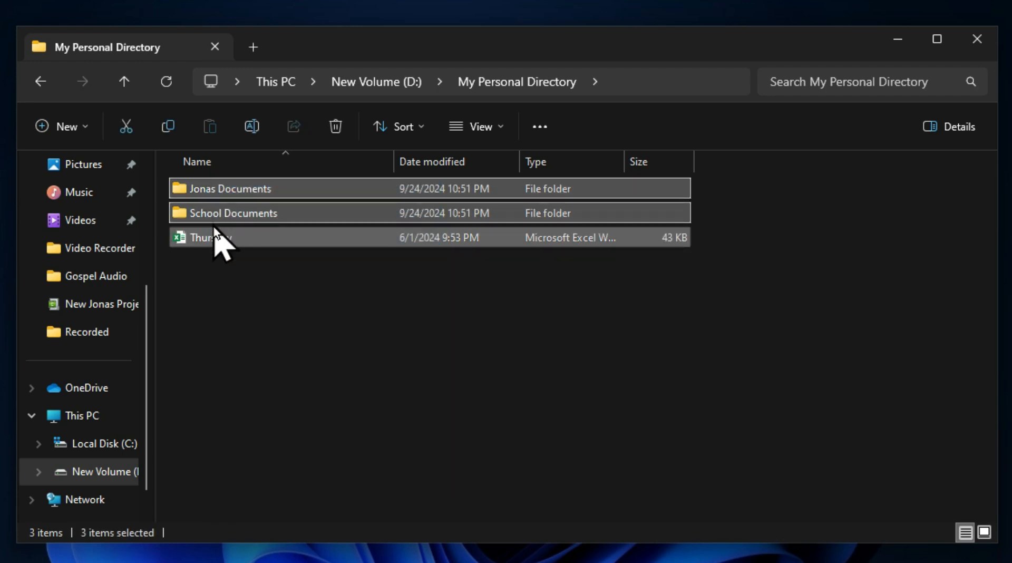
left_click(167, 80)
left_click(324, 338)
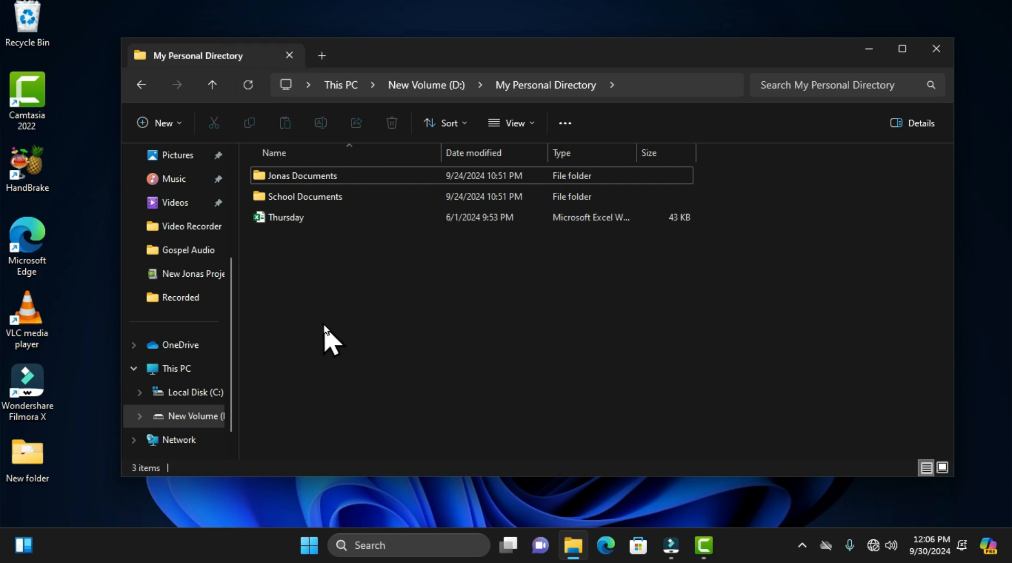
Step: Bring up the options for the empty area beside the Thursday file and refresh the folder
right_click(322, 217)
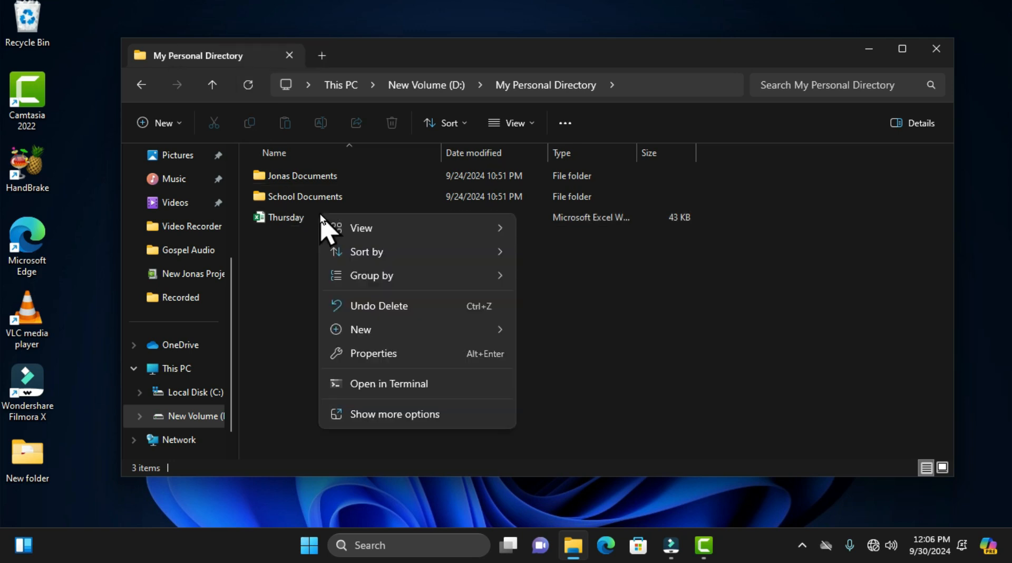
left_click(247, 90)
left_click(247, 90)
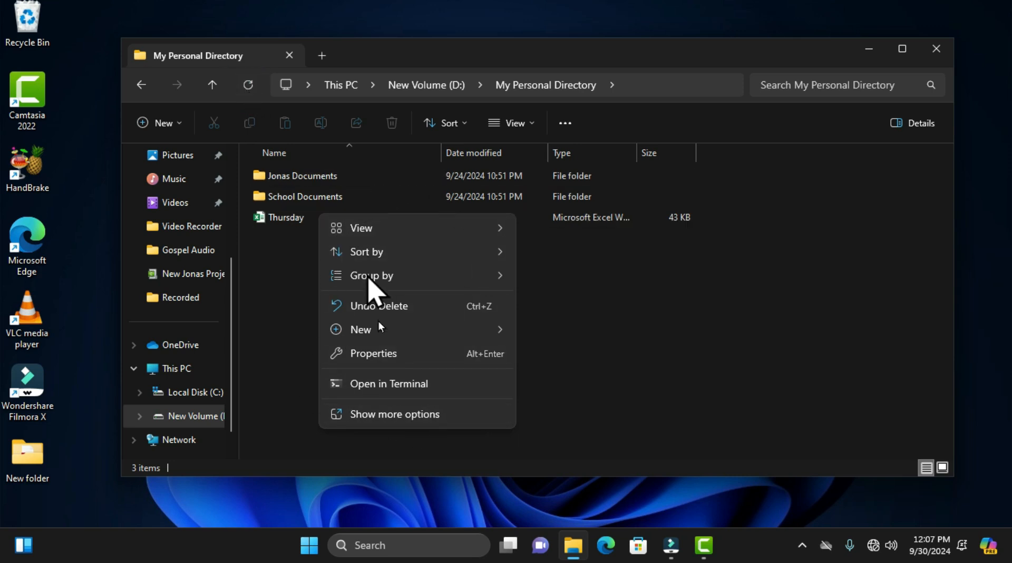
Step: Show the extended options for the empty area and for the Thursday file, refreshing the folder after each
left_click(391, 416)
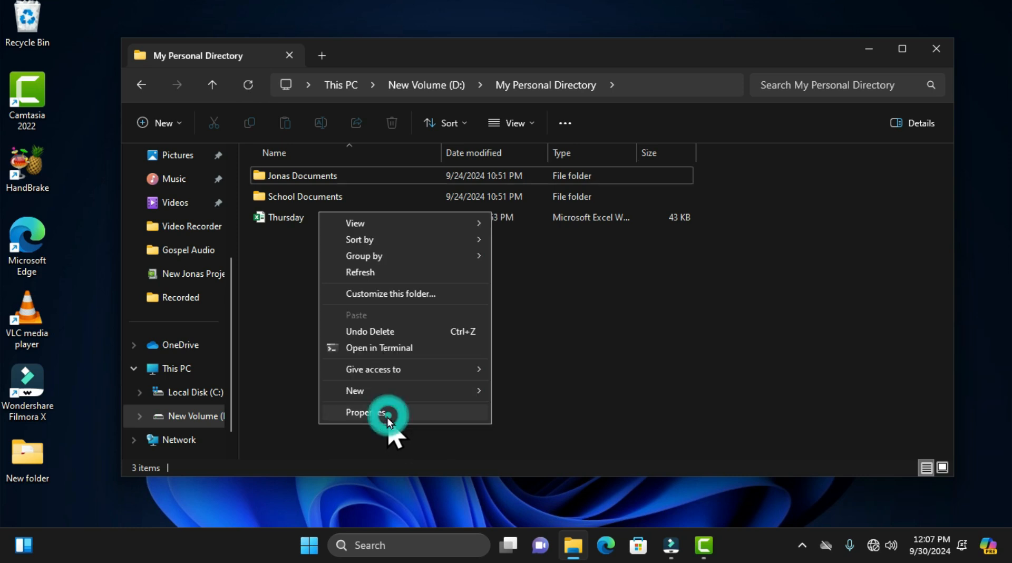
left_click(244, 86)
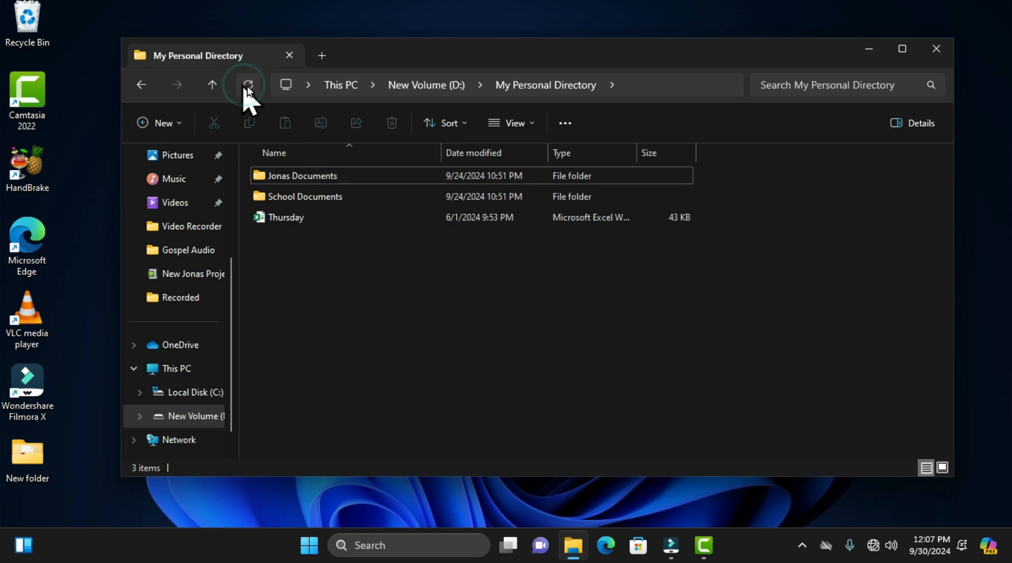
right_click(314, 219)
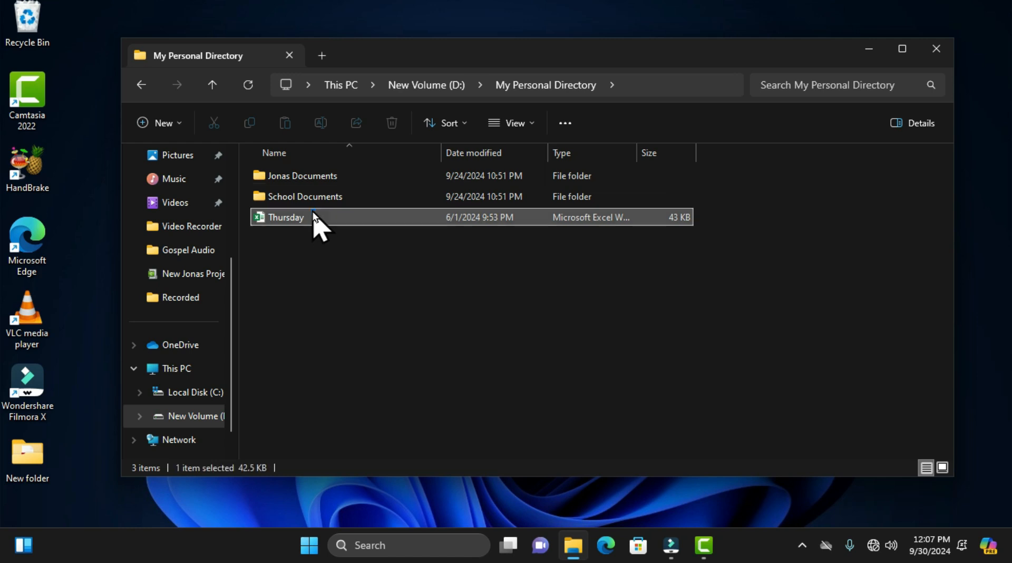
left_click(381, 461)
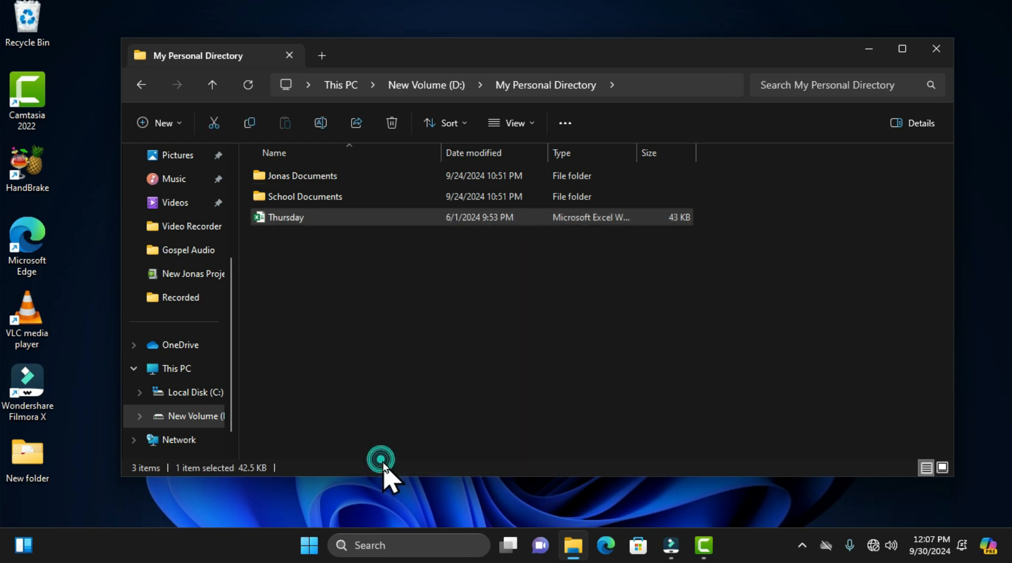
left_click(248, 86)
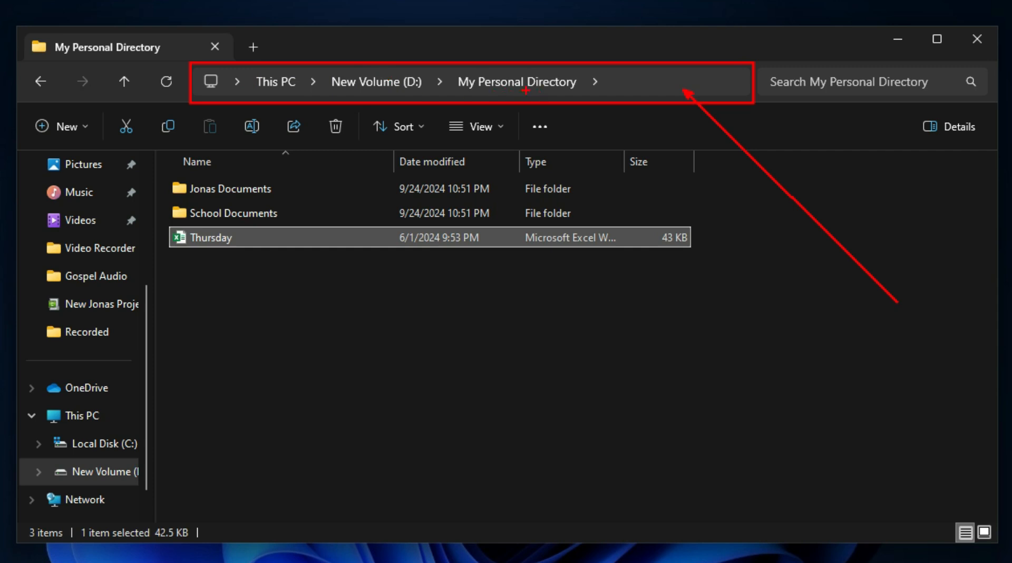
Step: List the subfolders of My Personal Directory in the address path and open the Jonas Documents folder
left_click(595, 86)
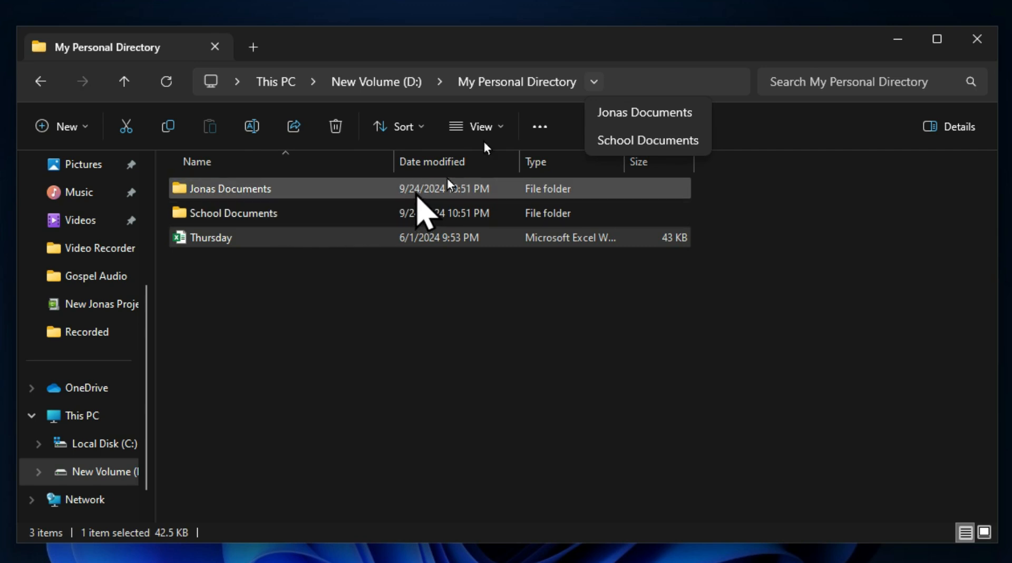
double_click(241, 189)
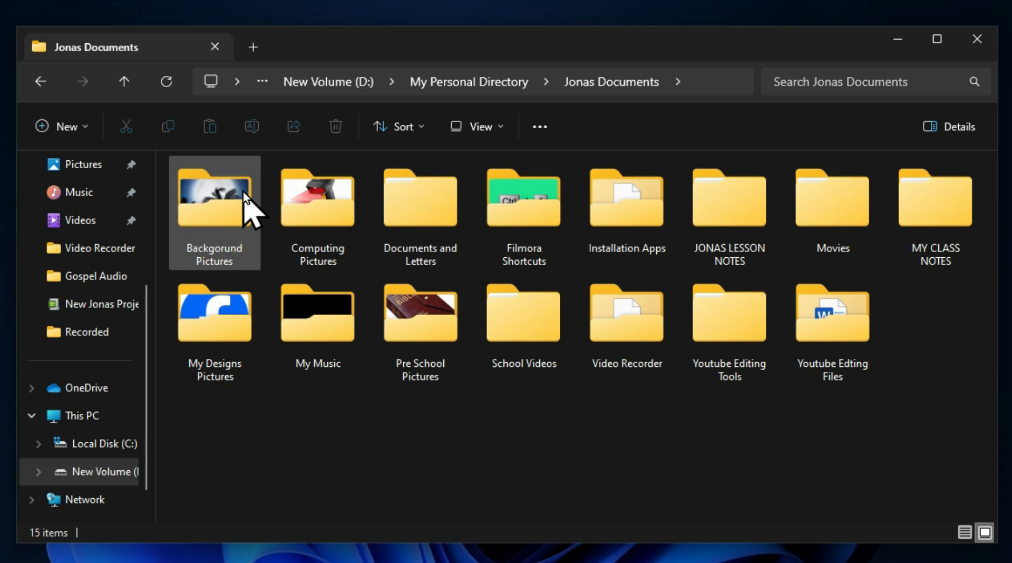
Step: List the collapsed parent location and the subfolders of Jonas Documents in the address path, and close the list
left_click(260, 84)
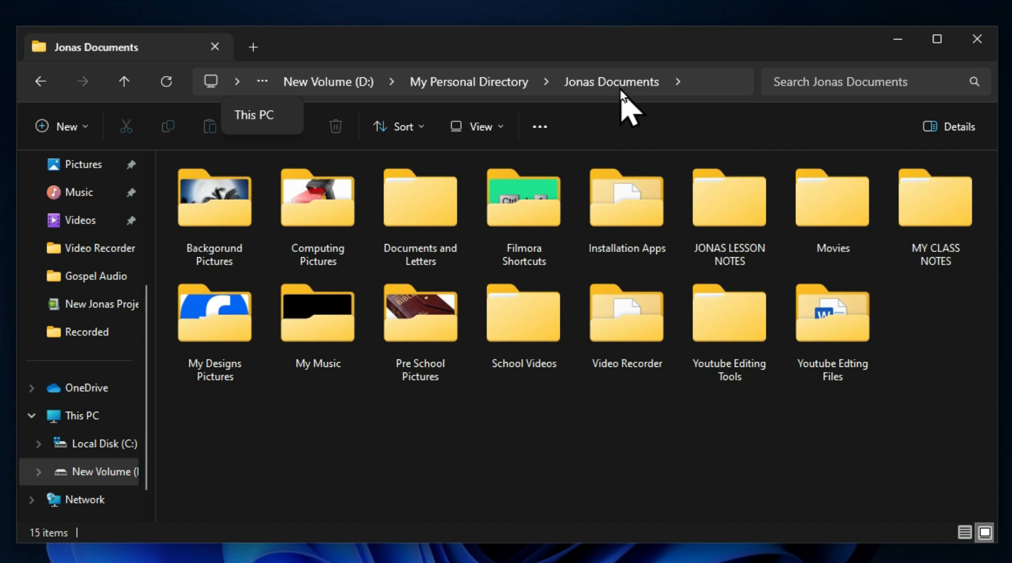
left_click(679, 85)
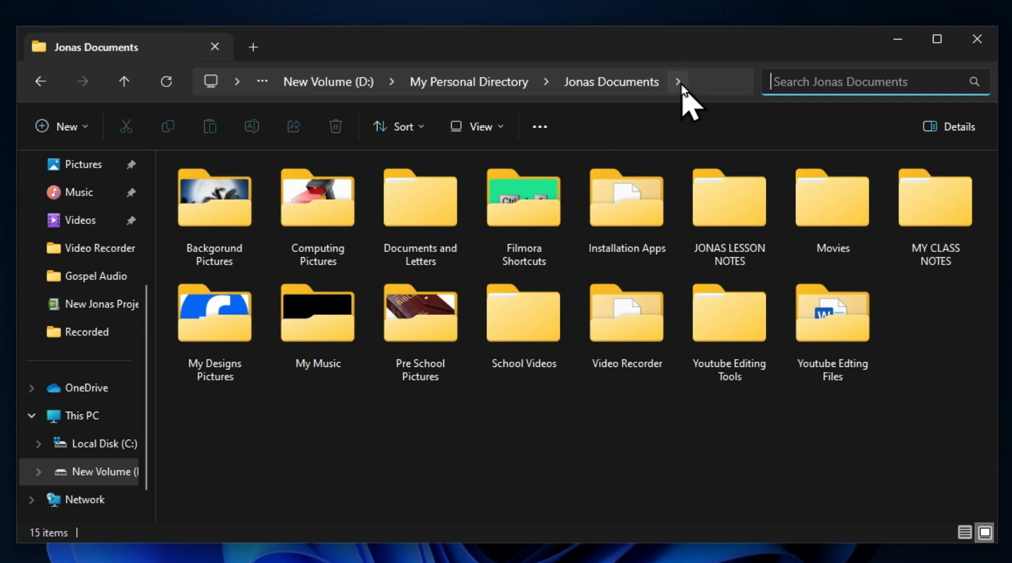
left_click(681, 84)
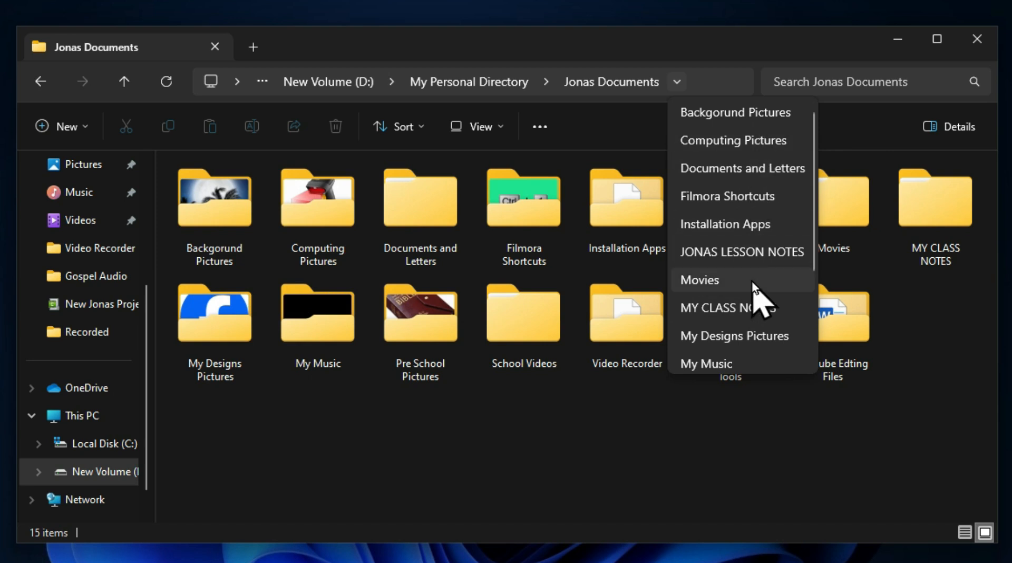
left_click(642, 45)
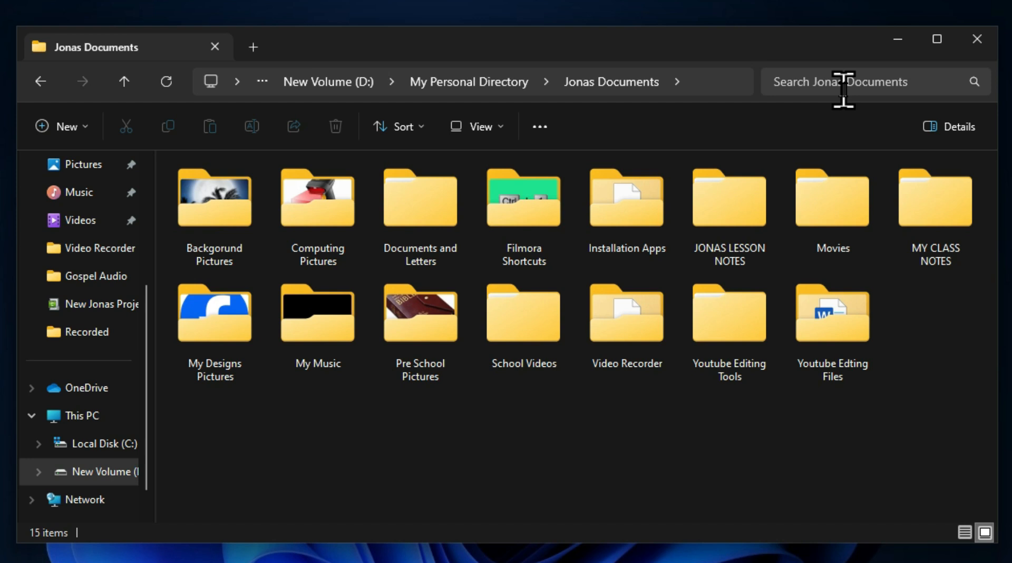
Step: Search the Jonas Documents folder for "cmd"
left_click(872, 84)
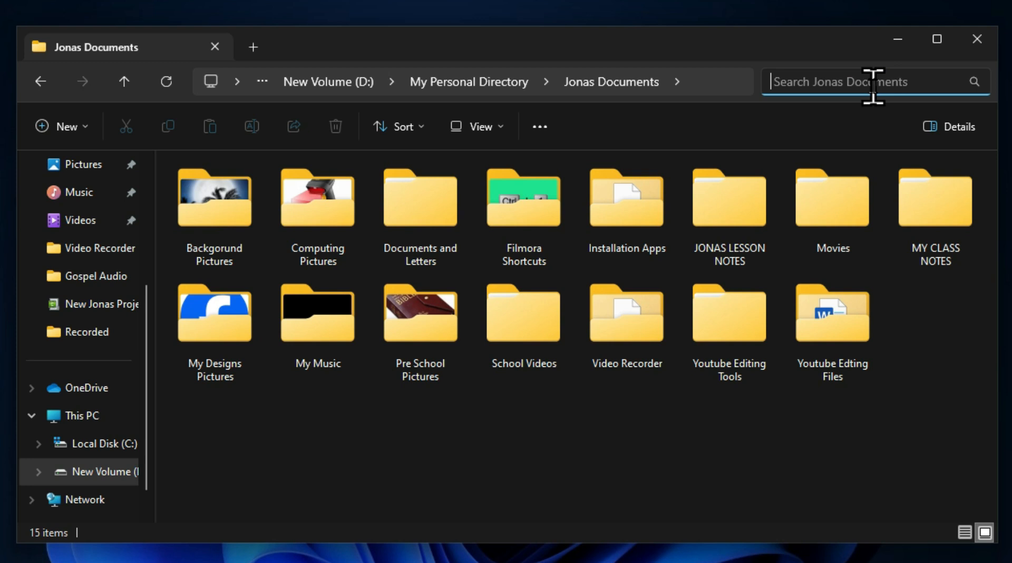
type("cmd")
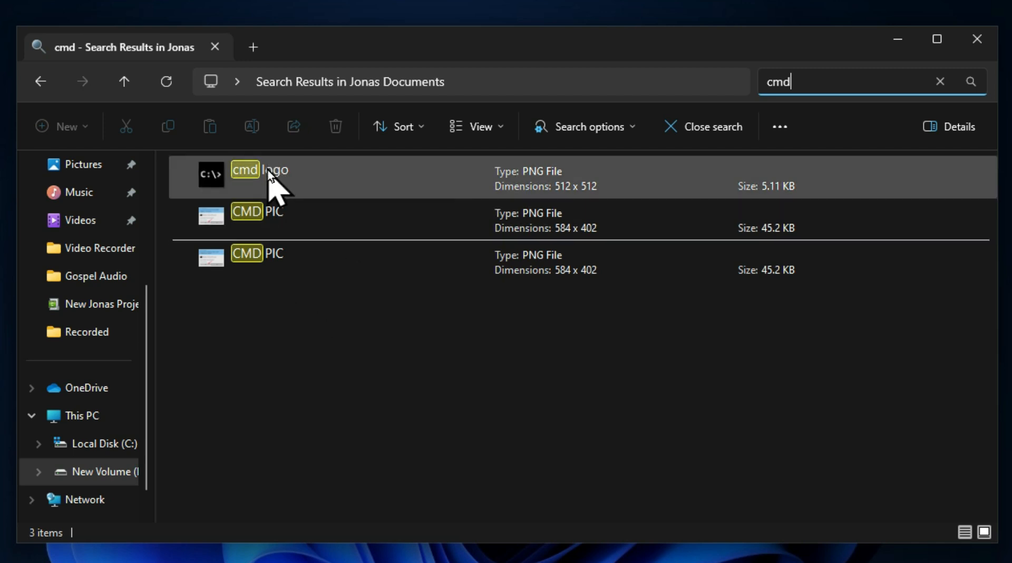
Step: Replace the search term with "shut" to search Jonas Documents for it
double_click(780, 80)
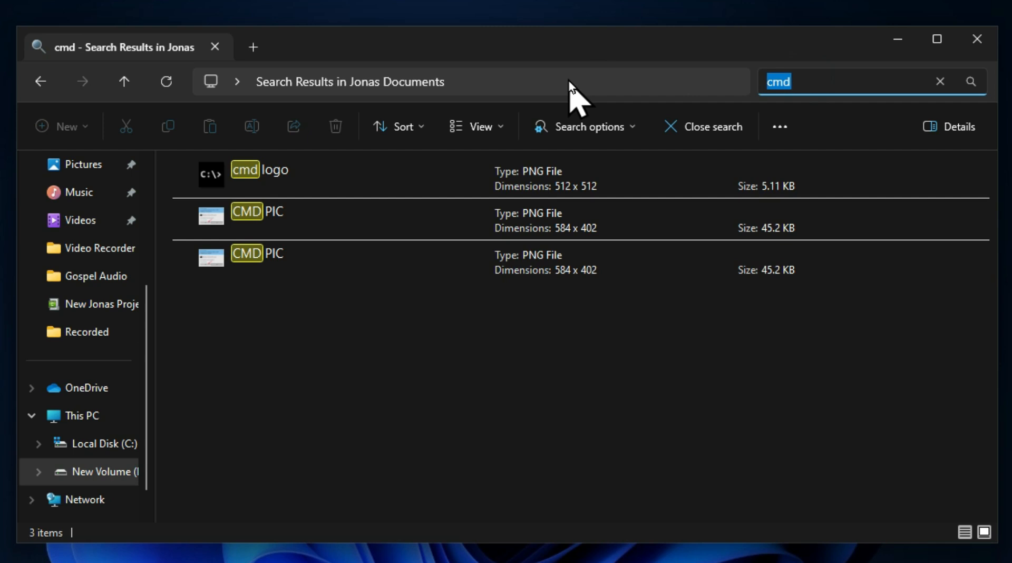
type("sg")
key("BackSpace")
type("huut")
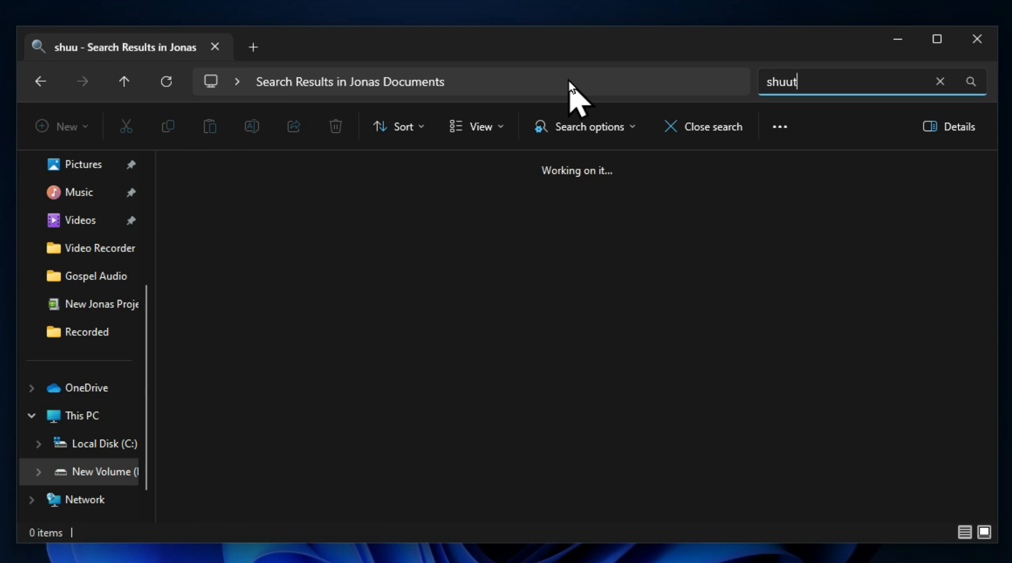
key("BackSpace")
key("BackSpace")
type("t")
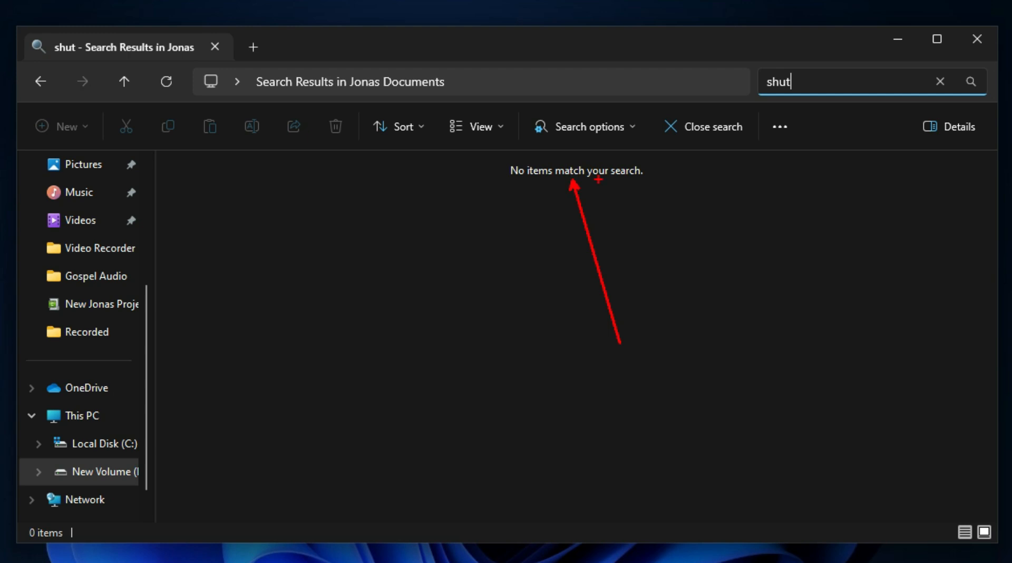
key("Escape")
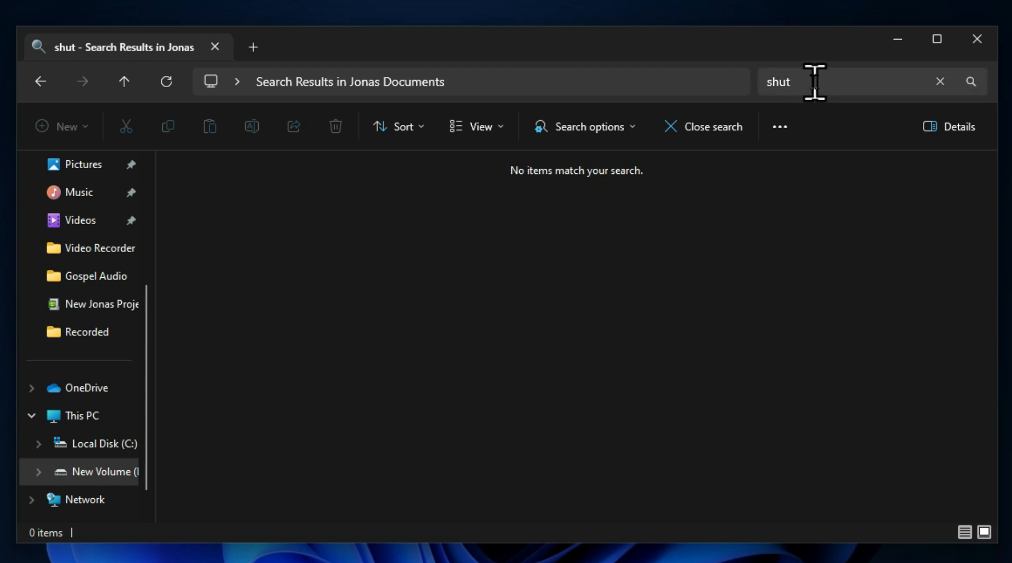
Step: Clear the "shut" search, search Jonas Documents for "movi" and look through the results
left_click(814, 81)
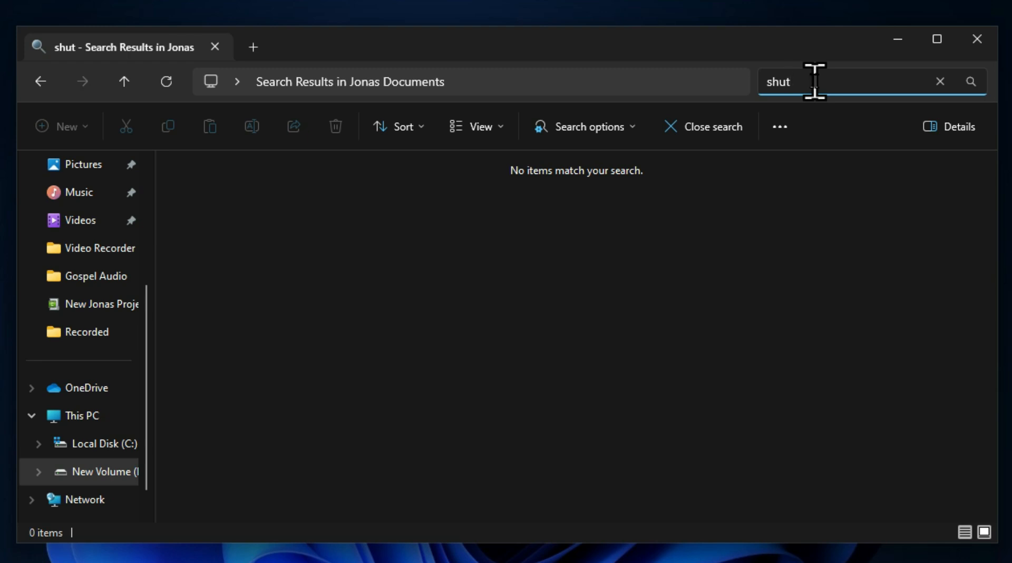
left_click(939, 81)
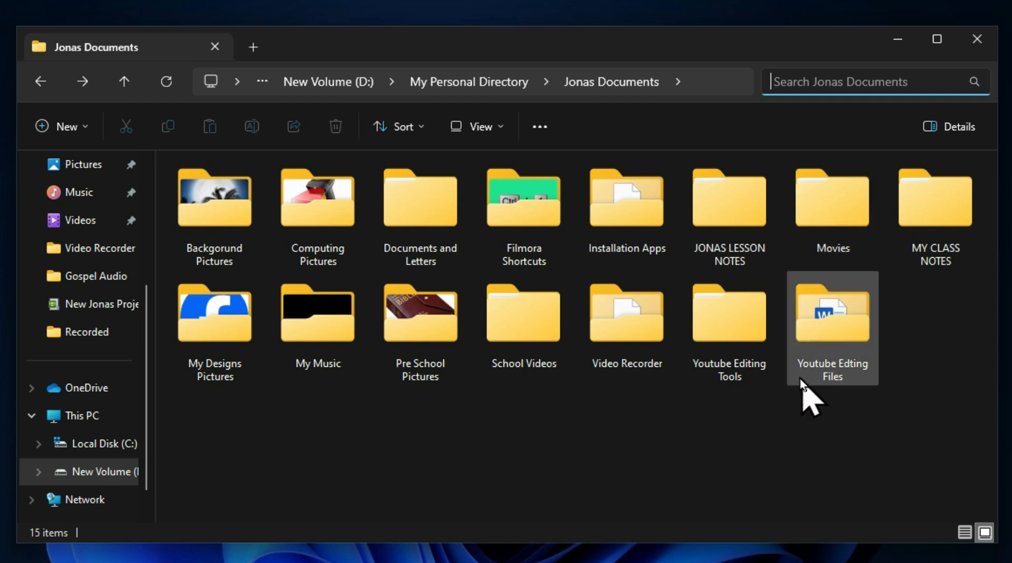
type("mo")
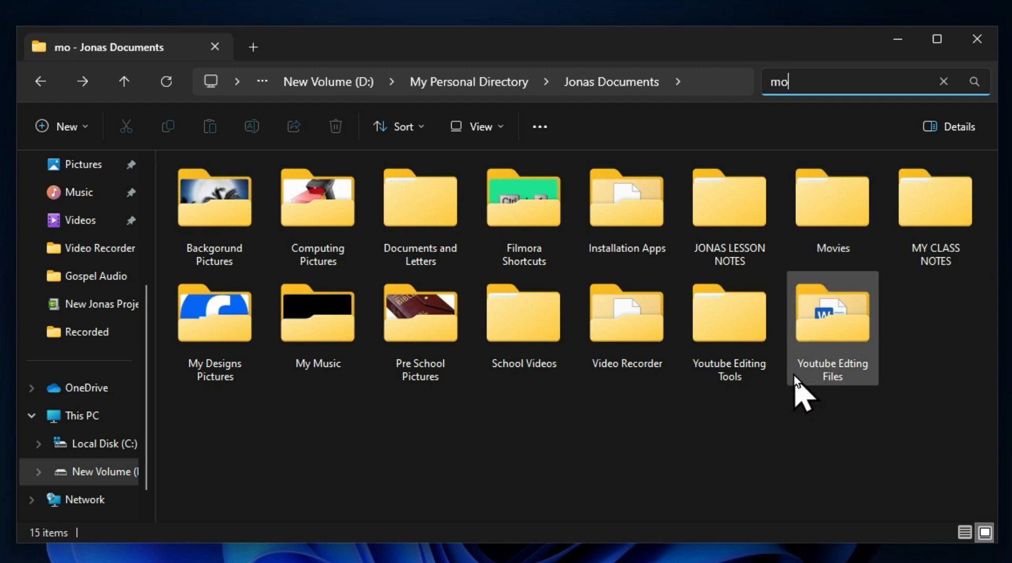
type("vi")
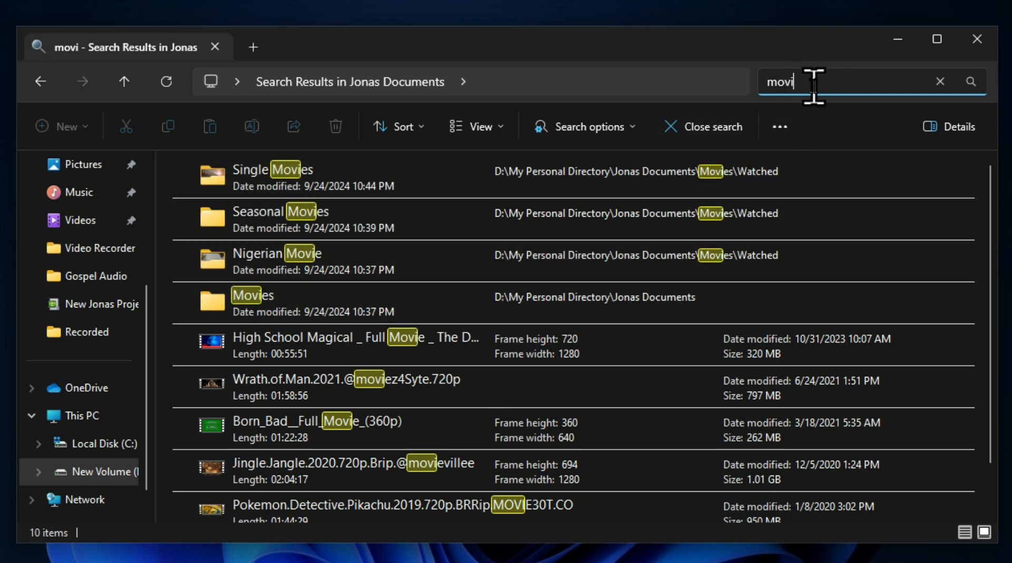
scroll(500, 424, "down", 1)
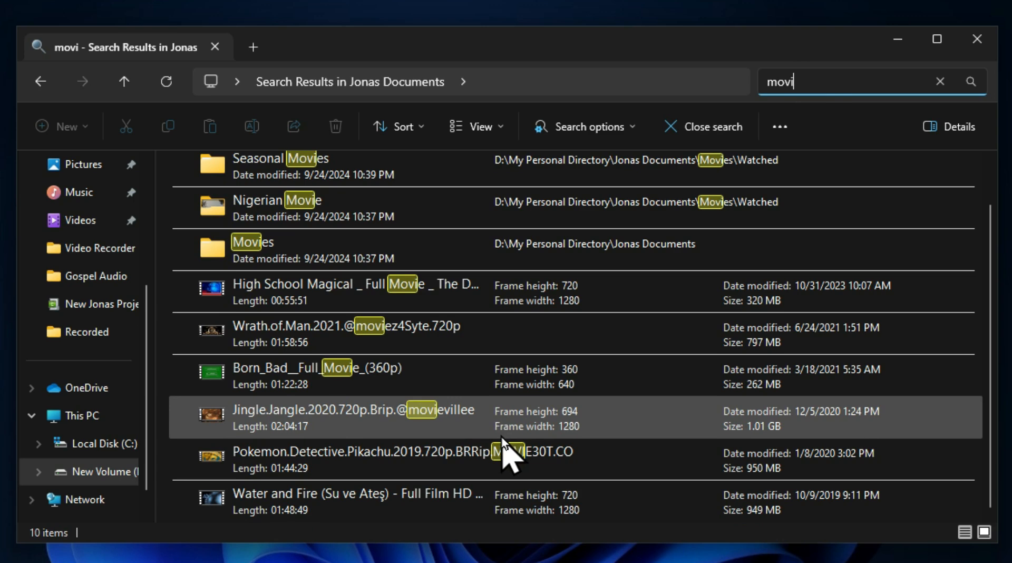
scroll(501, 443, "up", 1)
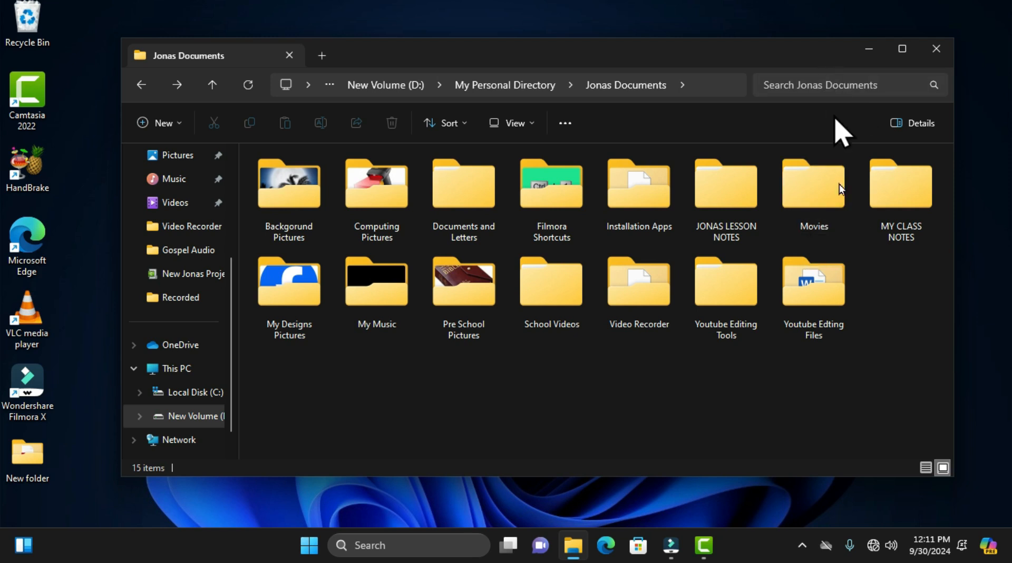
Step: Activate the Jonas Documents search box and leave it without entering a term
key("F3")
left_click(822, 90)
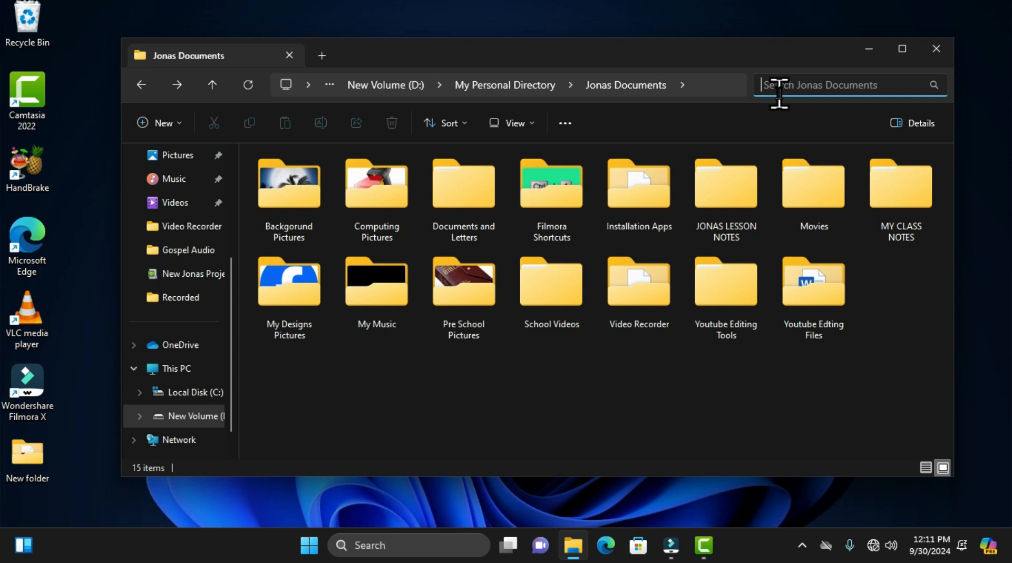
left_click(826, 103)
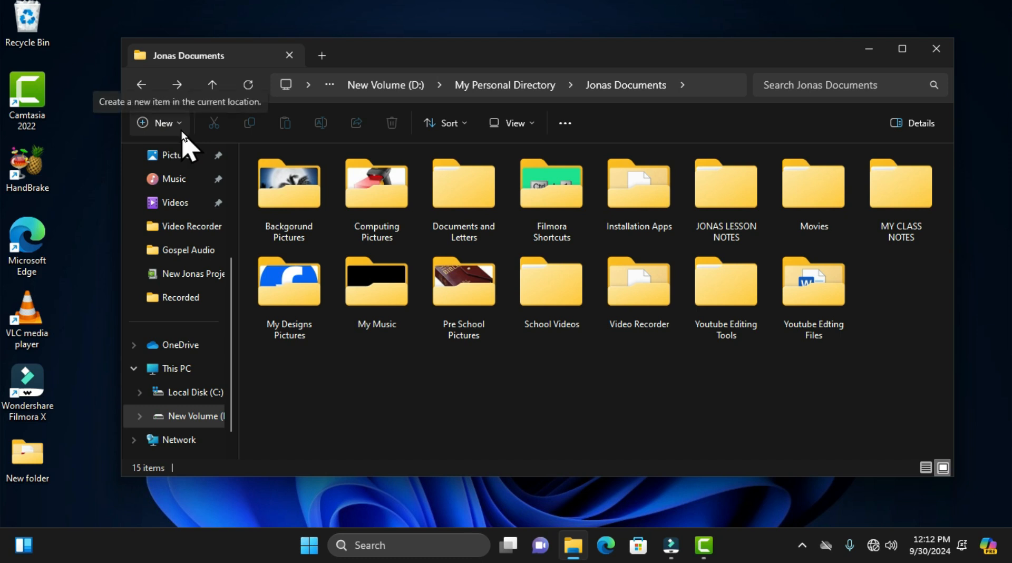
Step: Examine the list of new item types available in Jonas Documents twice, closing it without creating anything
left_click(145, 126)
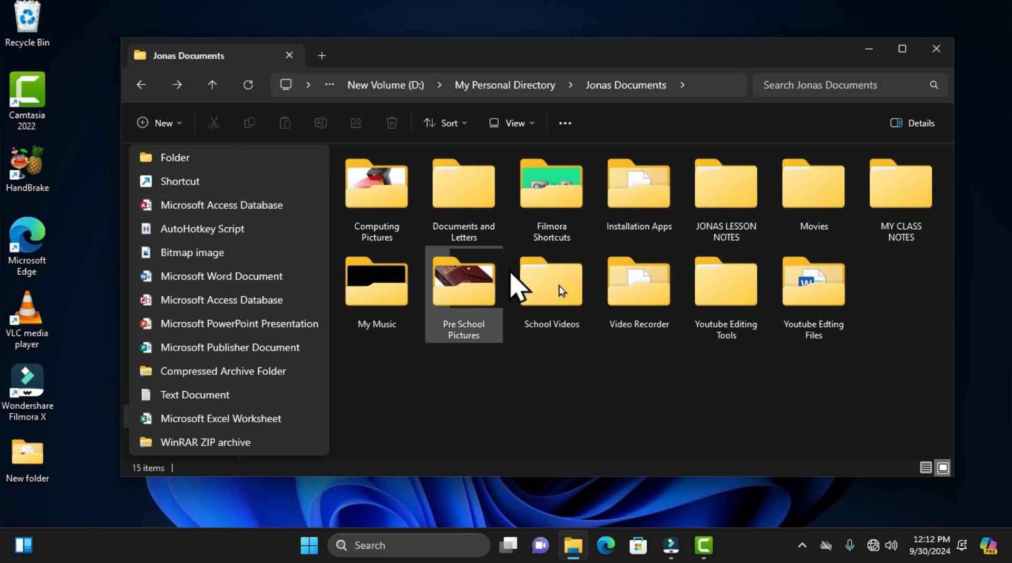
left_click(636, 356)
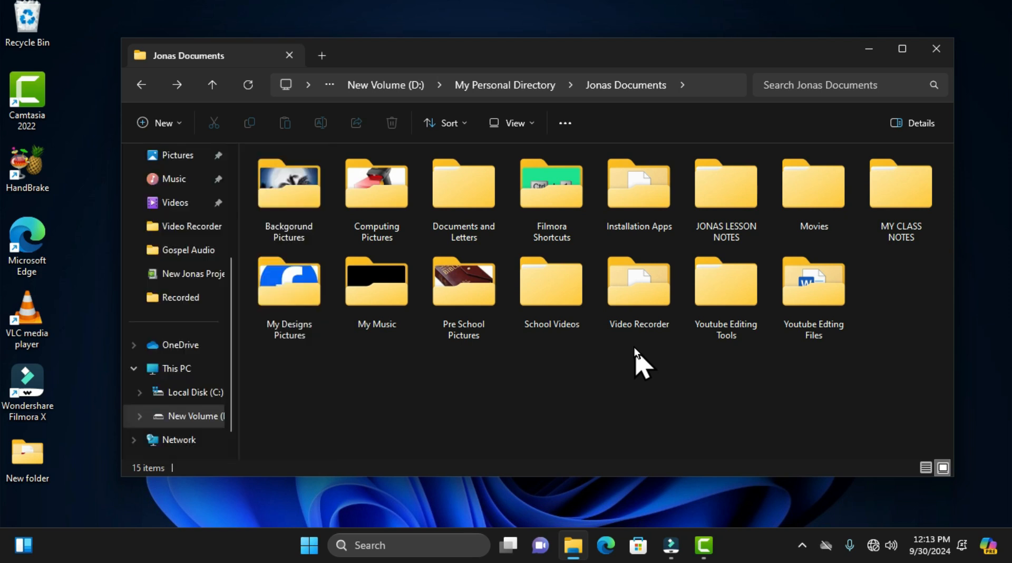
left_click(183, 126)
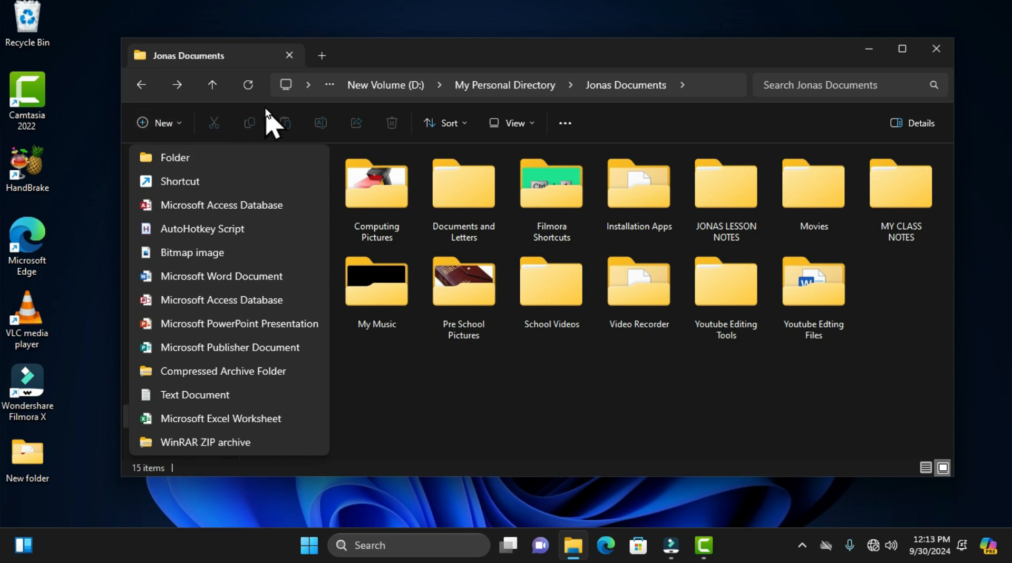
left_click(353, 47)
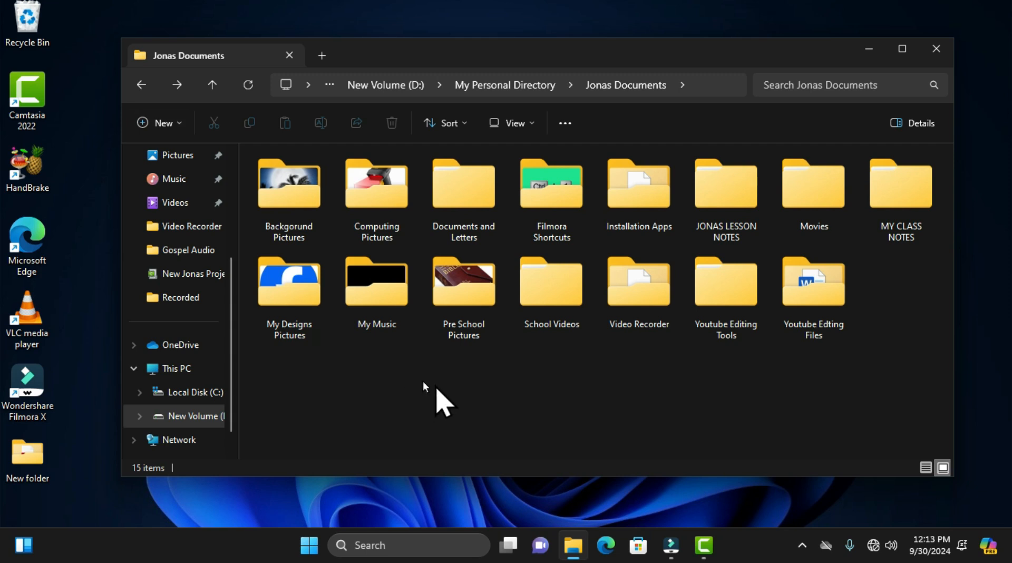
Step: Create a new folder in Jonas Documents, keeping its default name
left_click(163, 127)
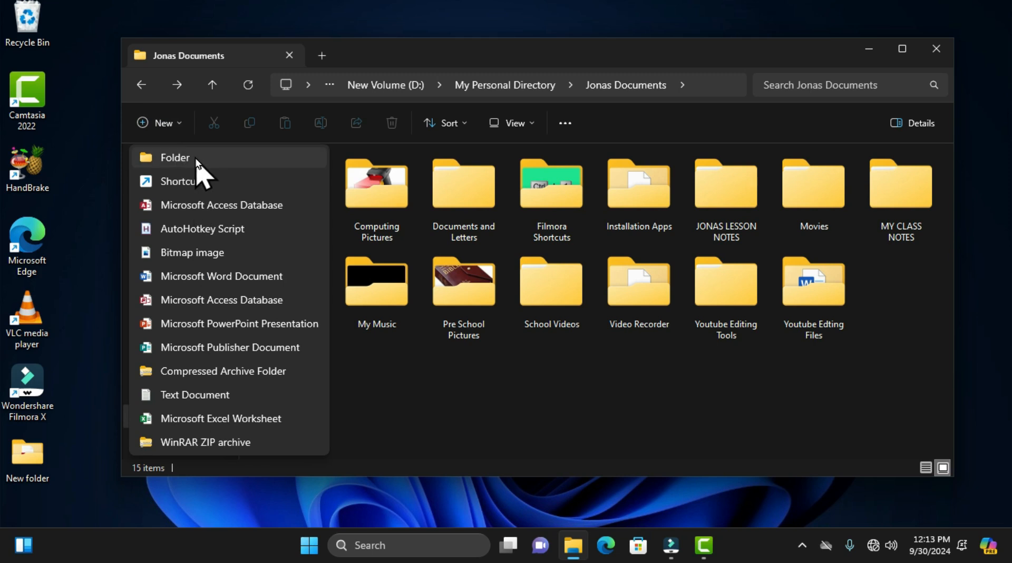
left_click(231, 160)
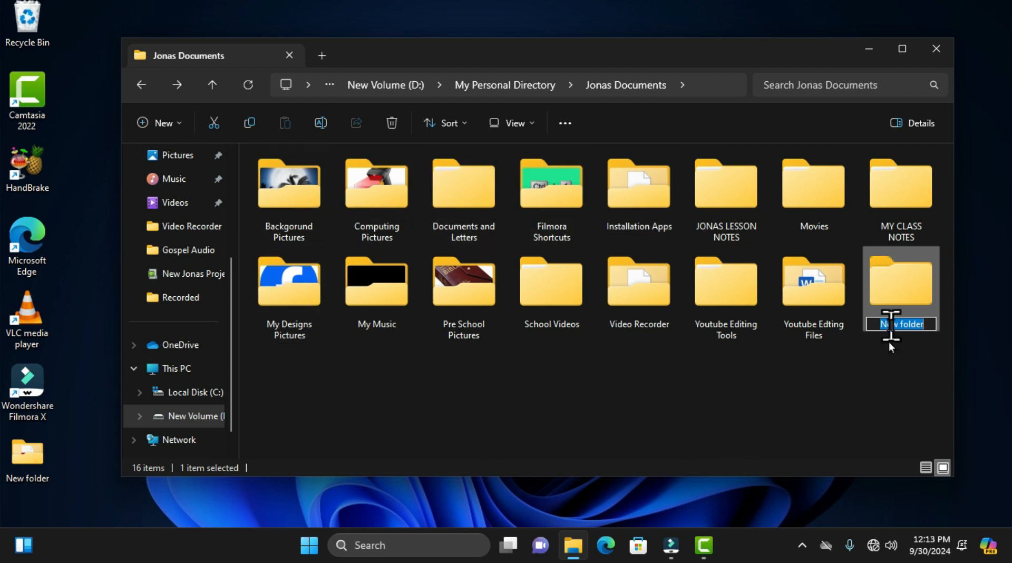
left_click(870, 402)
left_click(897, 299)
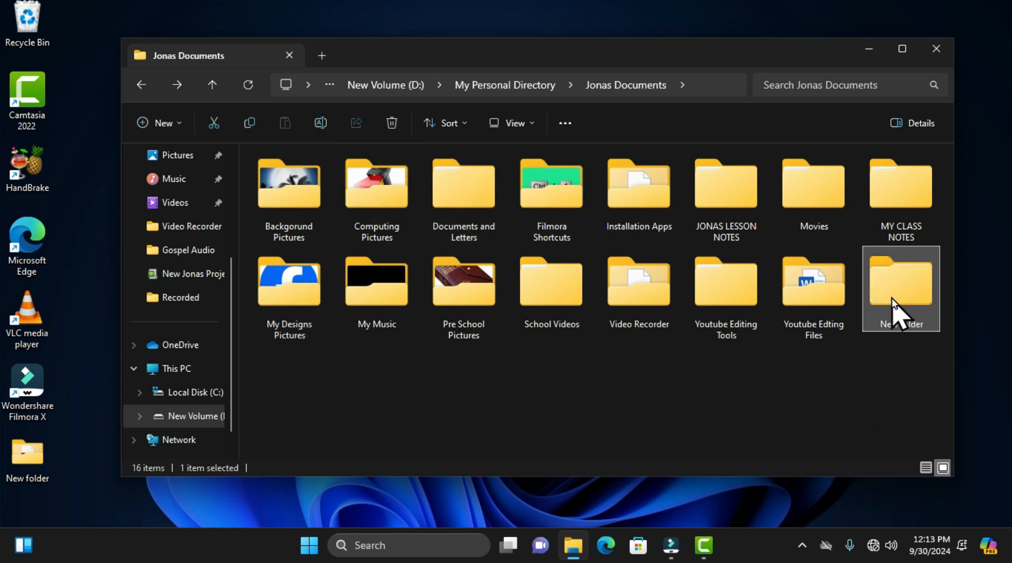
Step: Create a second folder in Jonas Documents with its default name and show the new item types again
left_click(163, 124)
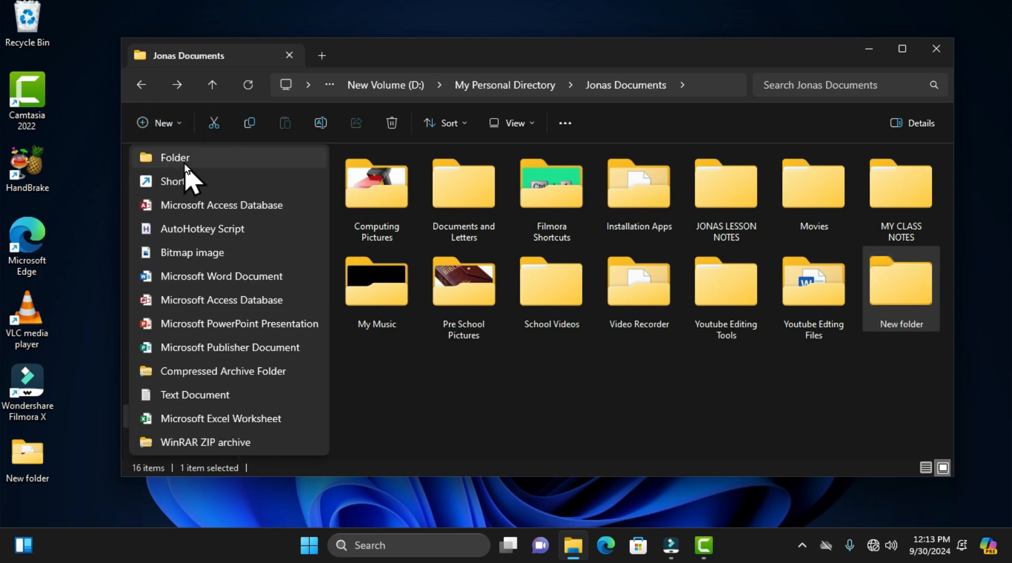
left_click(198, 159)
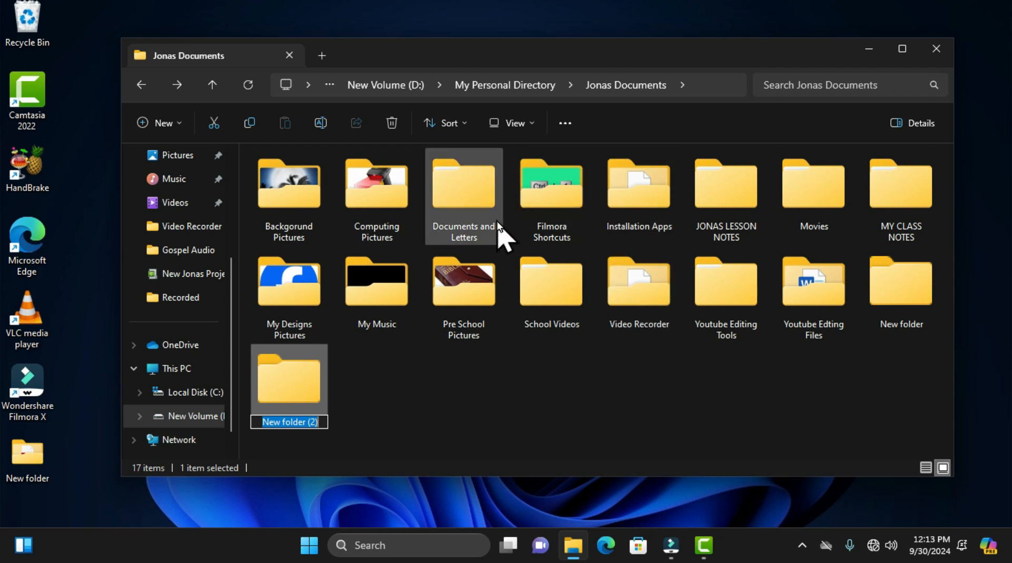
left_click(177, 127)
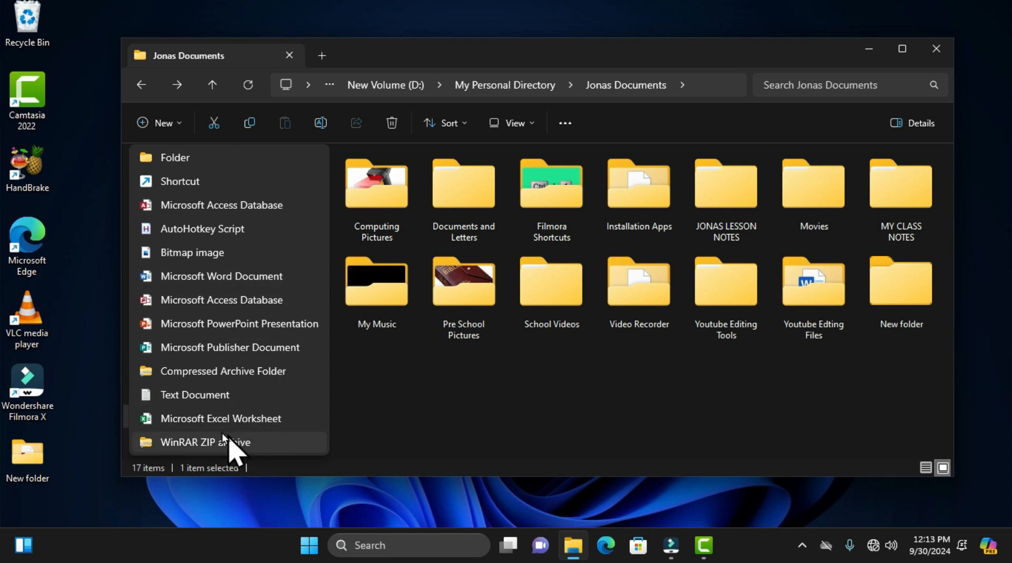
Step: Create a new Microsoft Word document in Jonas Documents, keeping its default name
left_click(184, 277)
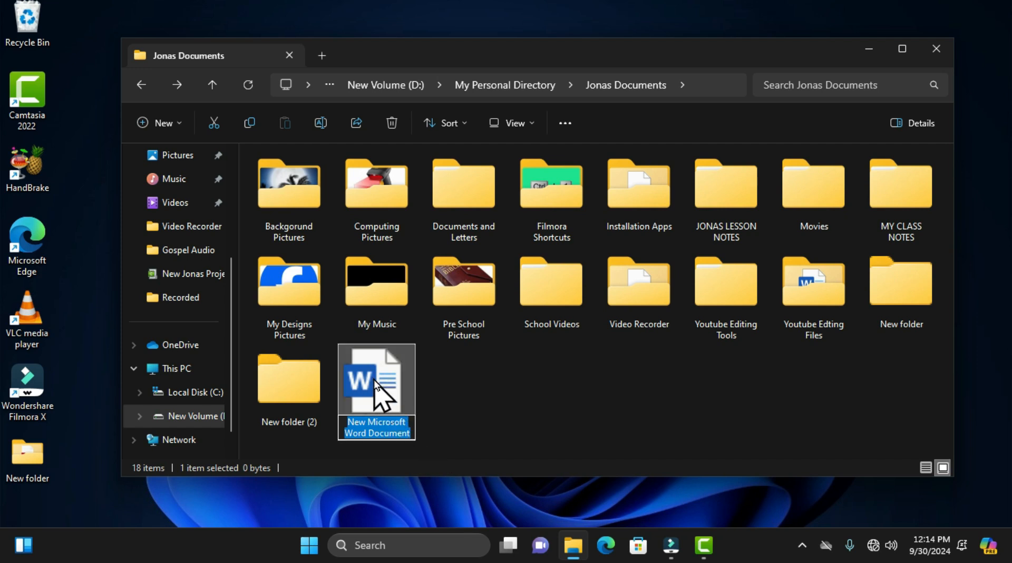
left_click(446, 403)
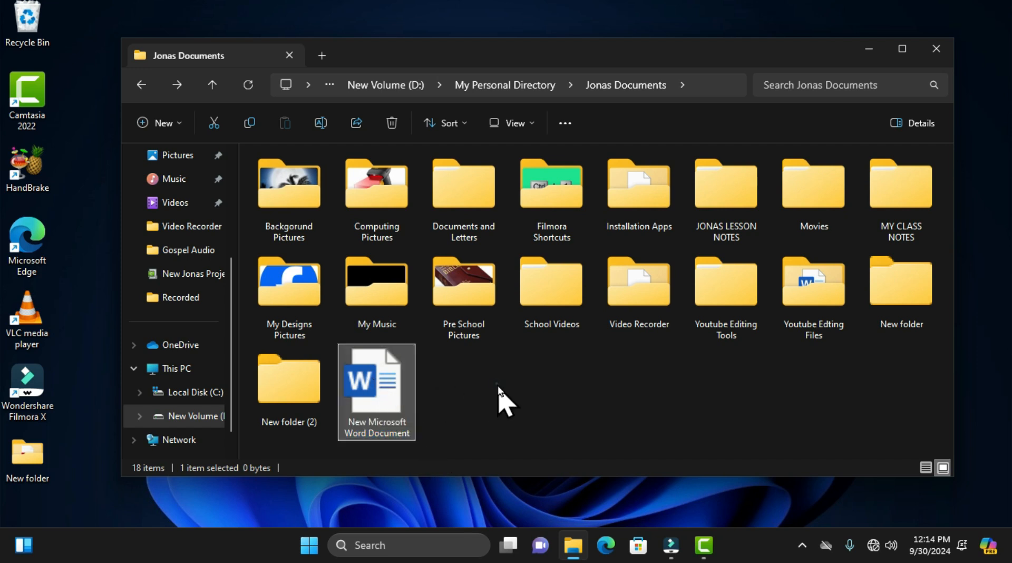
left_click(499, 399)
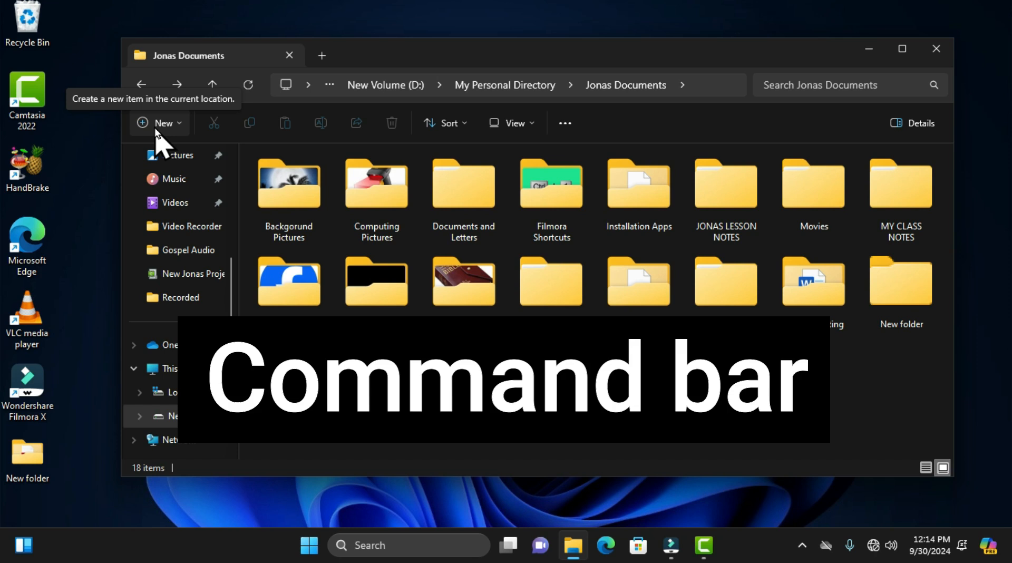
Step: Examine which file commands are available with nothing selected, with the Pre School Pictures folder selected, and with the Word document selected
left_click(273, 153)
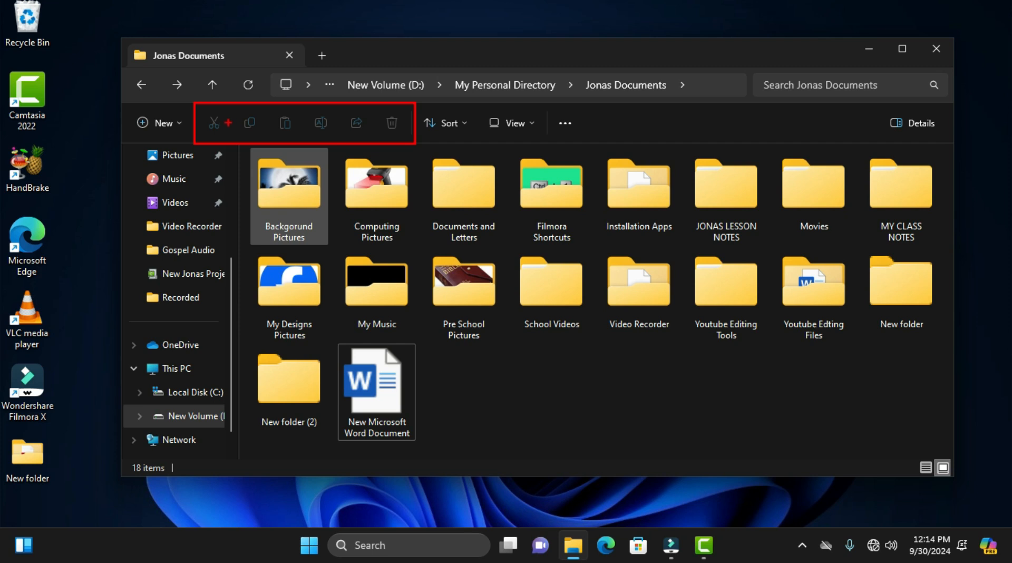
key("Escape")
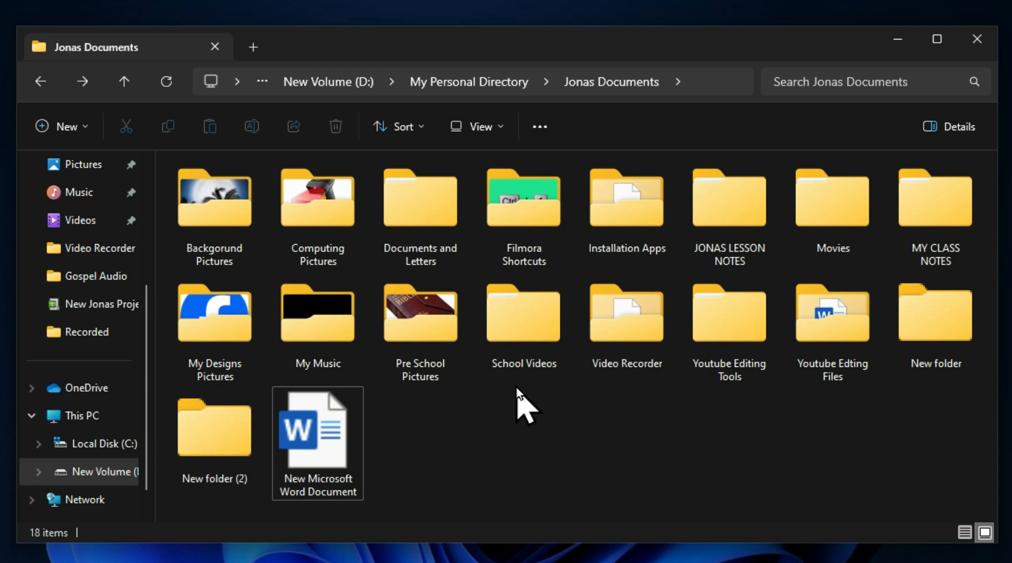
left_click(425, 328)
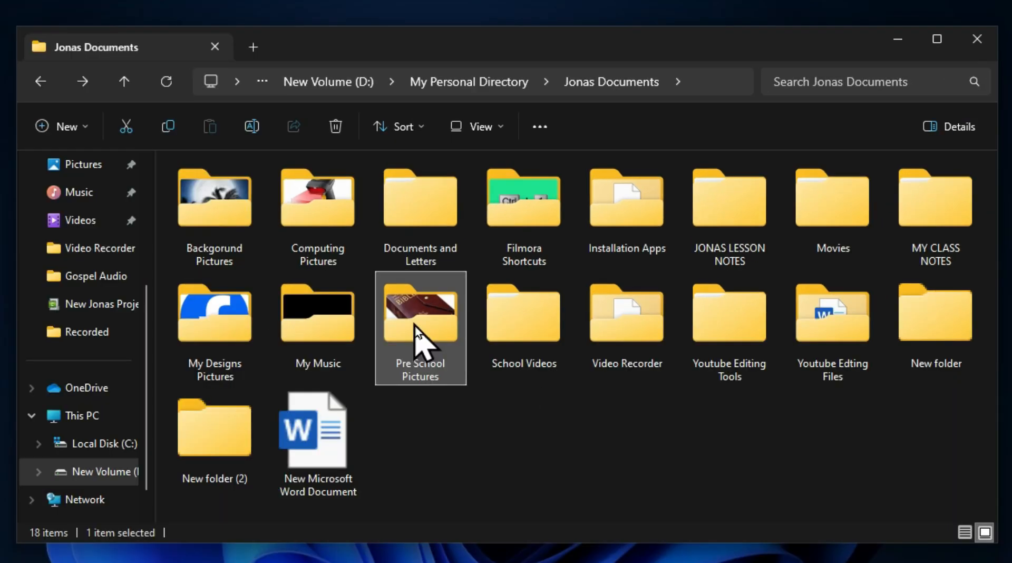
left_click(321, 429)
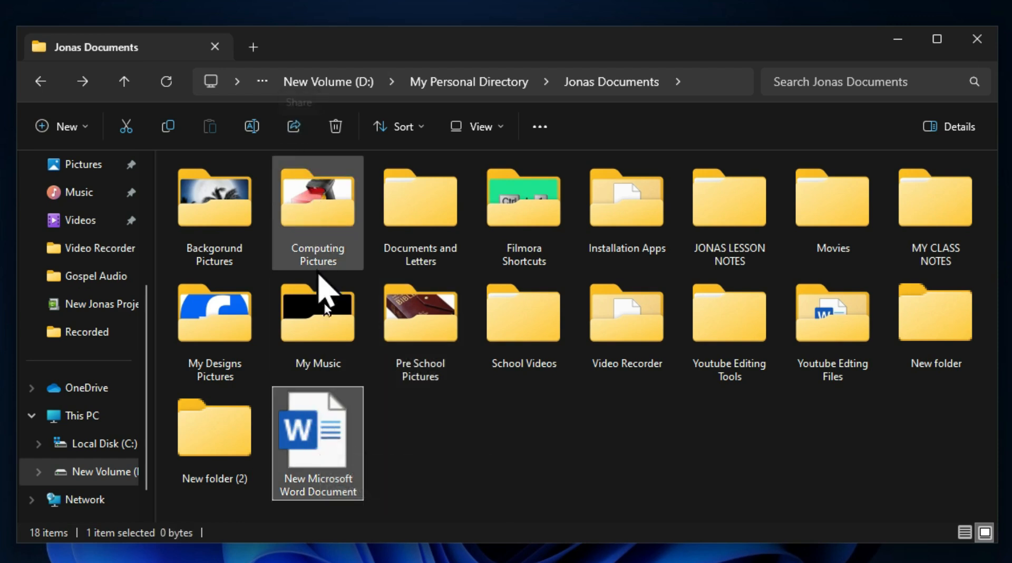
Step: Open the Pre School Pictures folder and copy the Adink picture
left_click(425, 321)
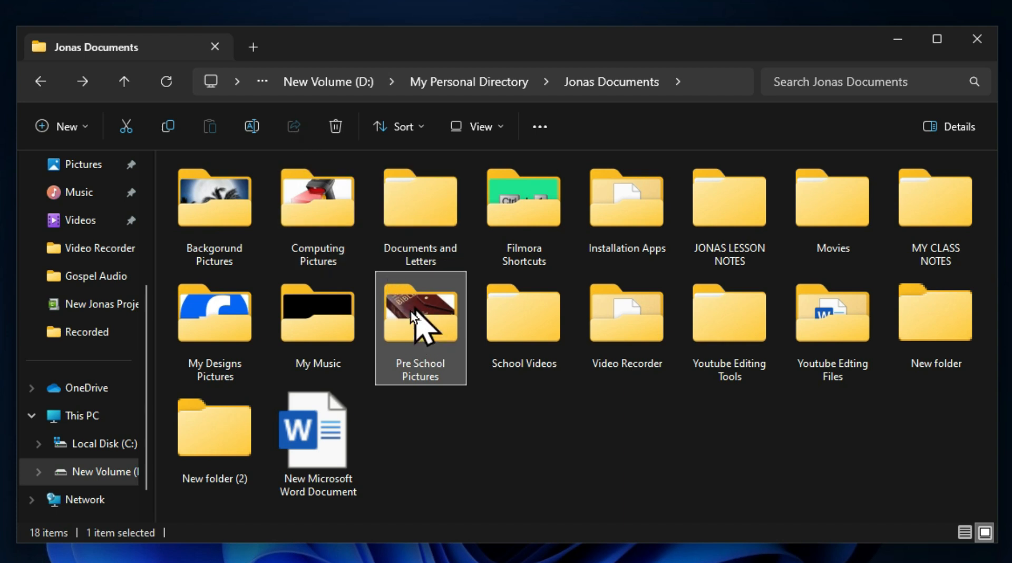
mouse_move(431, 370)
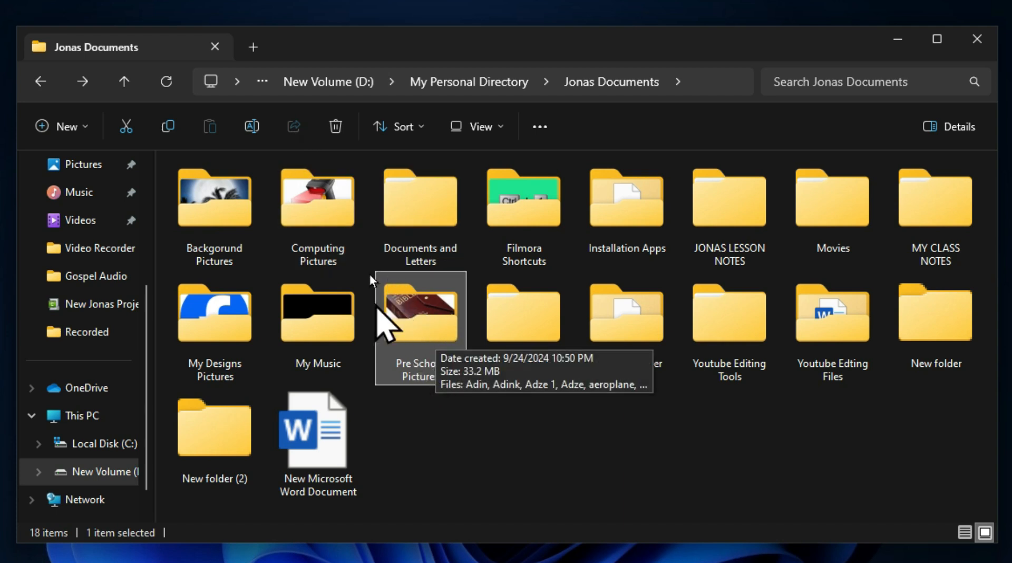
left_click(406, 321)
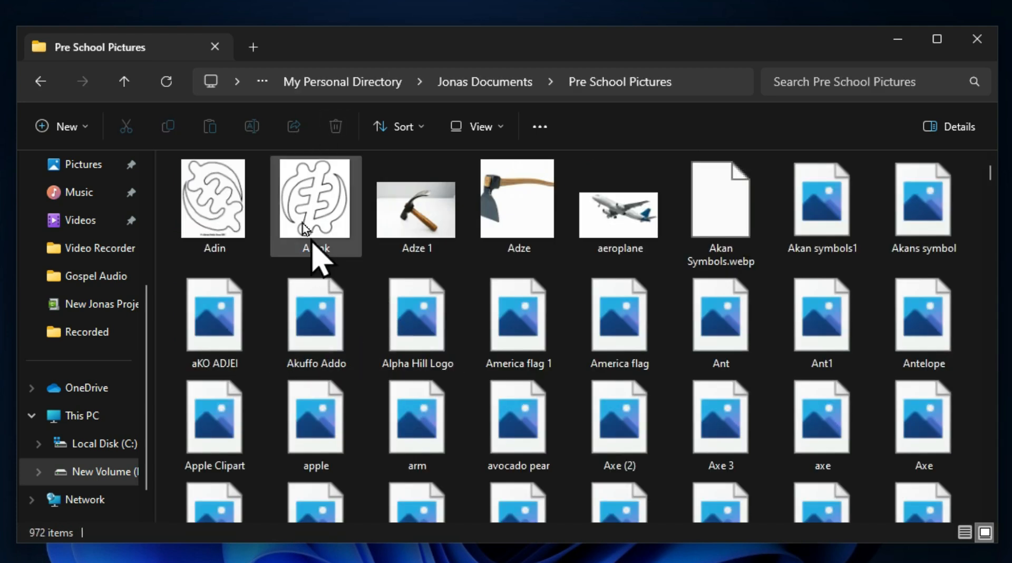
left_click(305, 216)
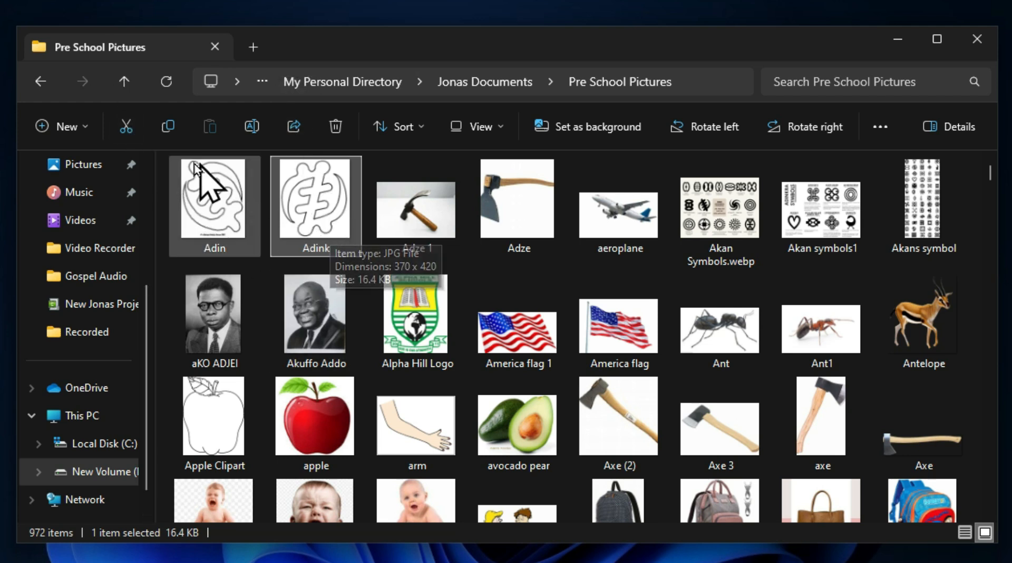
left_click(169, 134)
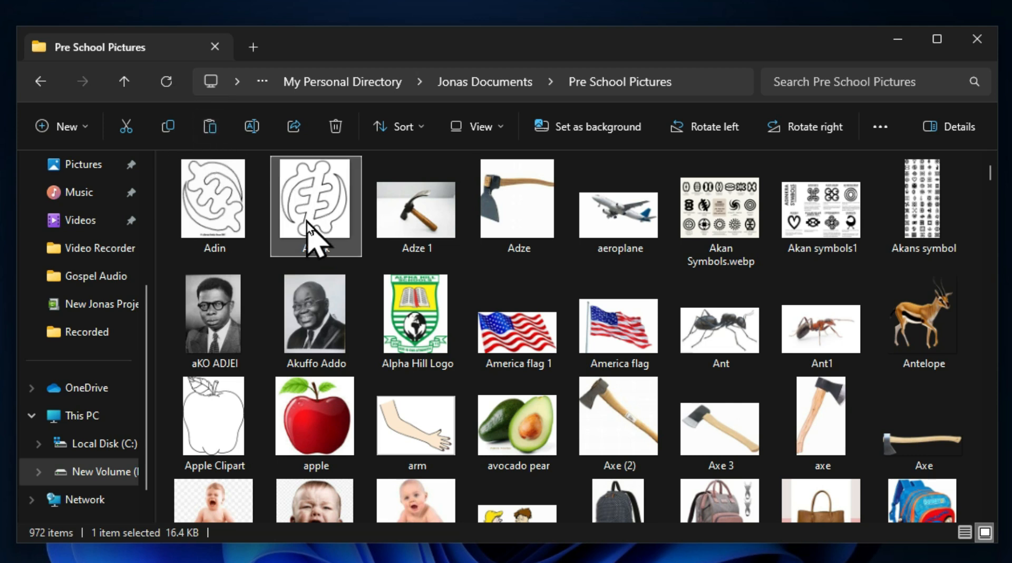
Step: Paste the copied Adink picture into Jonas Documents and check the original in Pre School Pictures
left_click(40, 83)
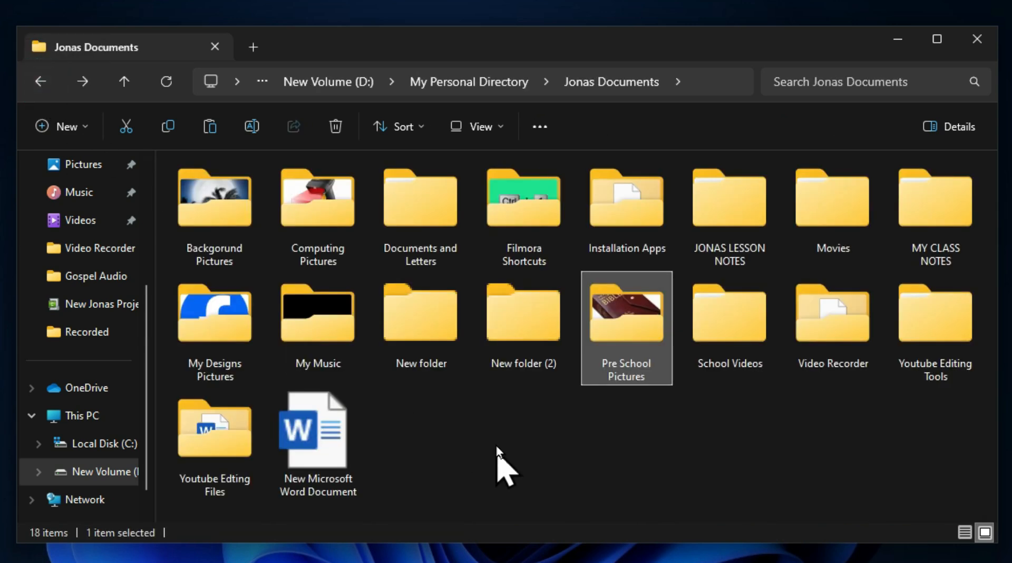
left_click(476, 435)
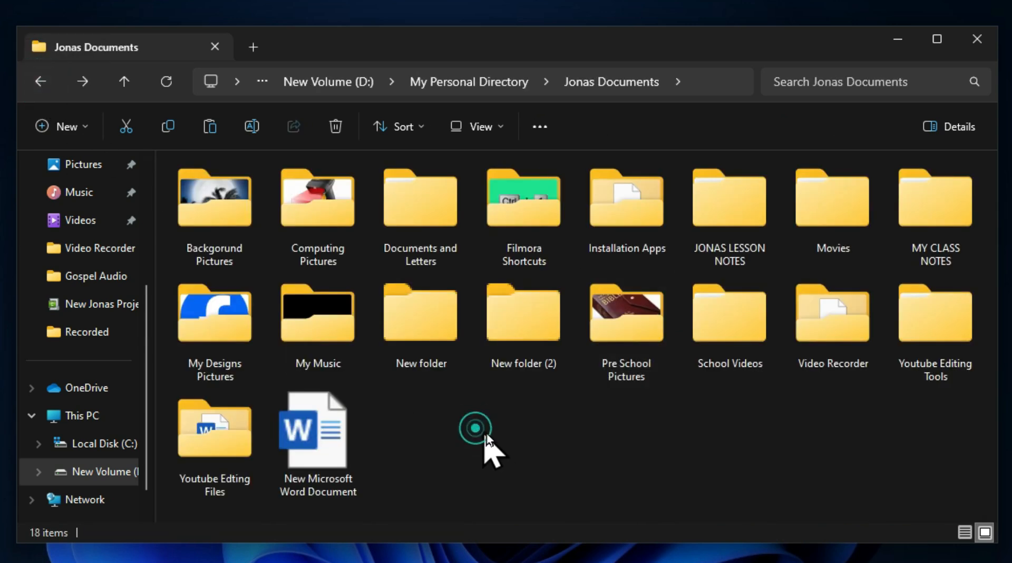
left_click(210, 127)
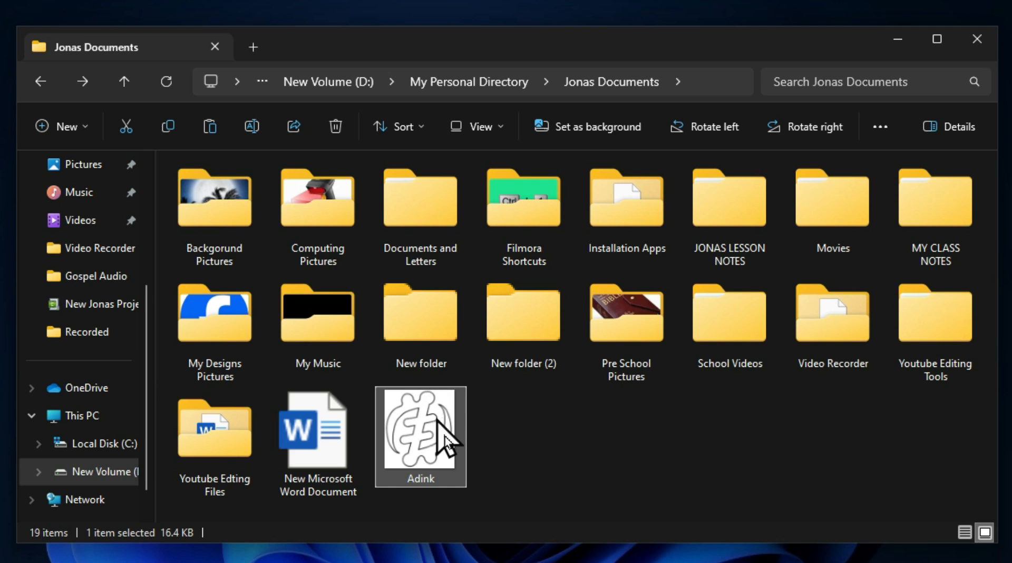
left_click(81, 83)
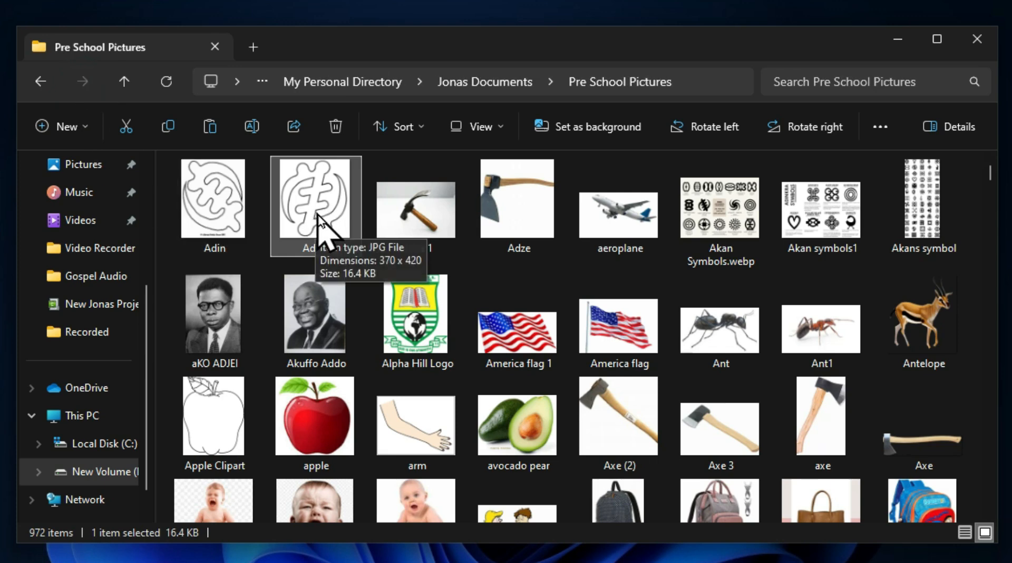
left_click(41, 82)
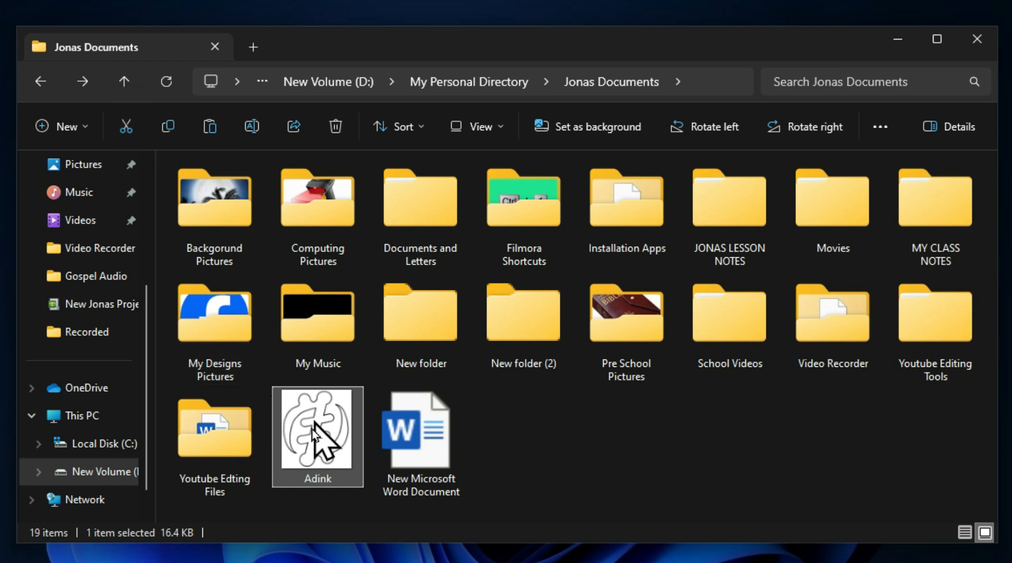
Step: Move the new Word document from Jonas Documents into Pre School Pictures by cut and paste, and return to Jonas Documents
left_click(434, 442)
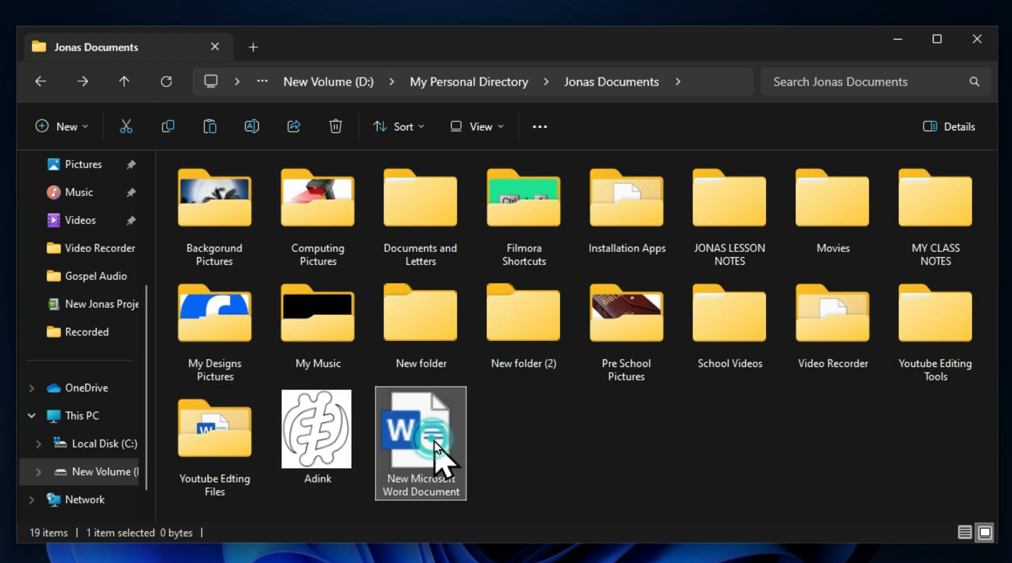
left_click(124, 128)
left_click(90, 84)
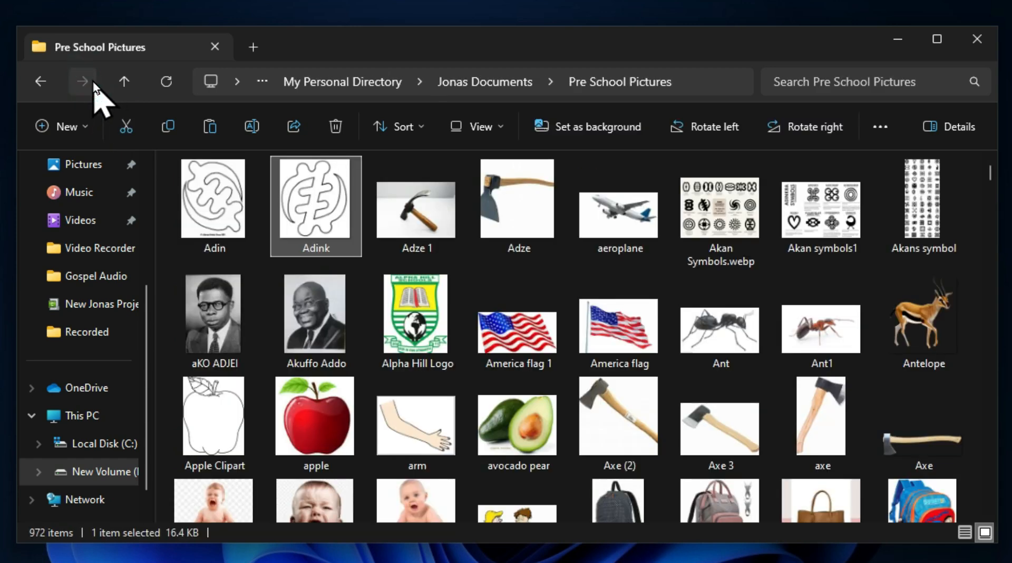
left_click(211, 129)
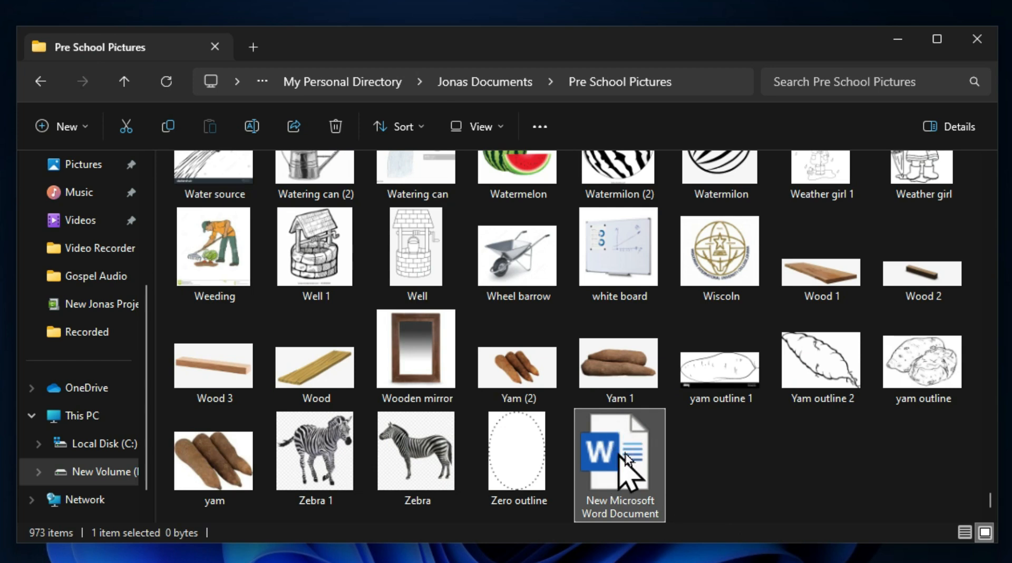
left_click(42, 80)
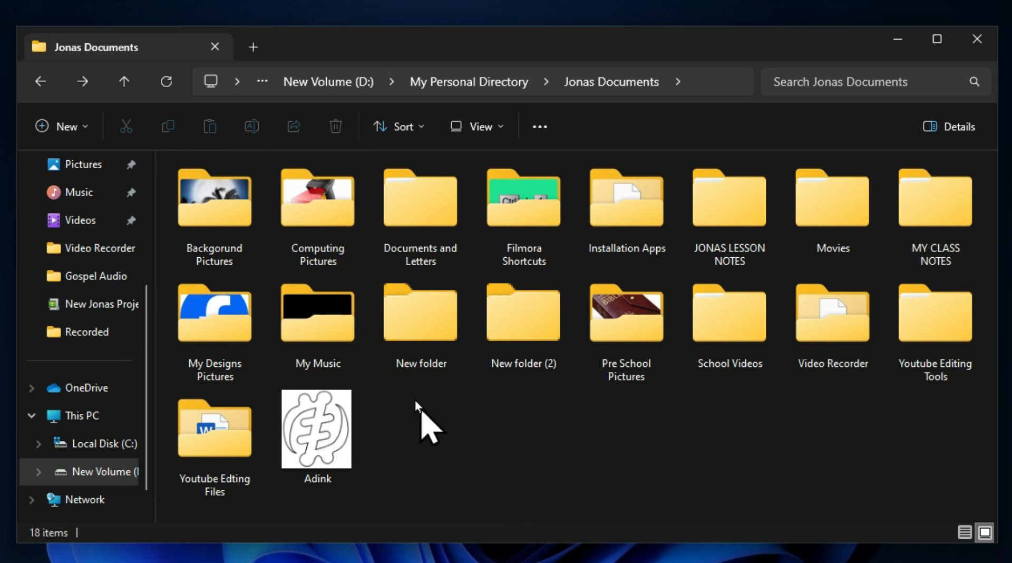
Step: Rename the folder "New folder" in Jonas Documents as Today
left_click(422, 350)
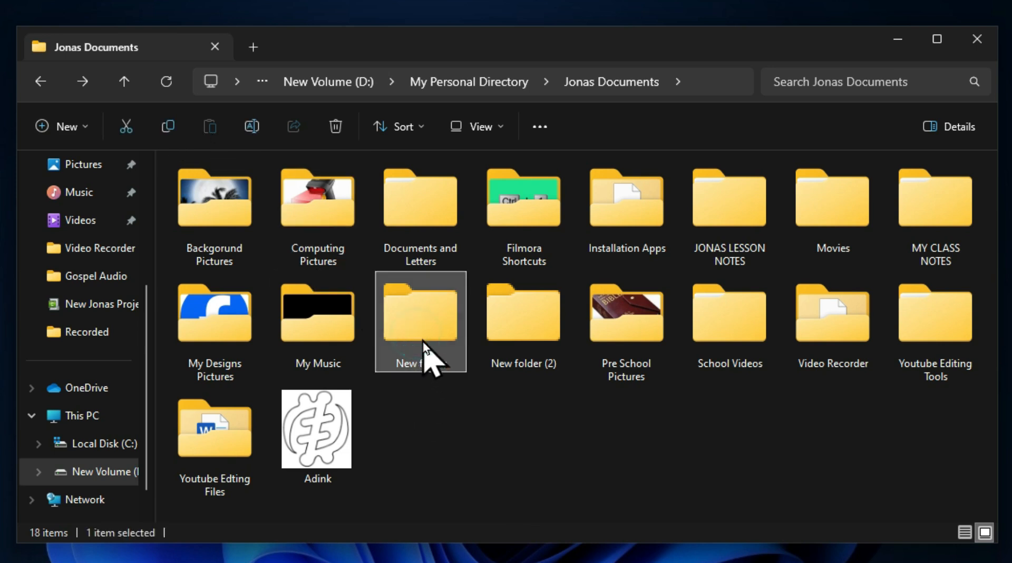
left_click(252, 127)
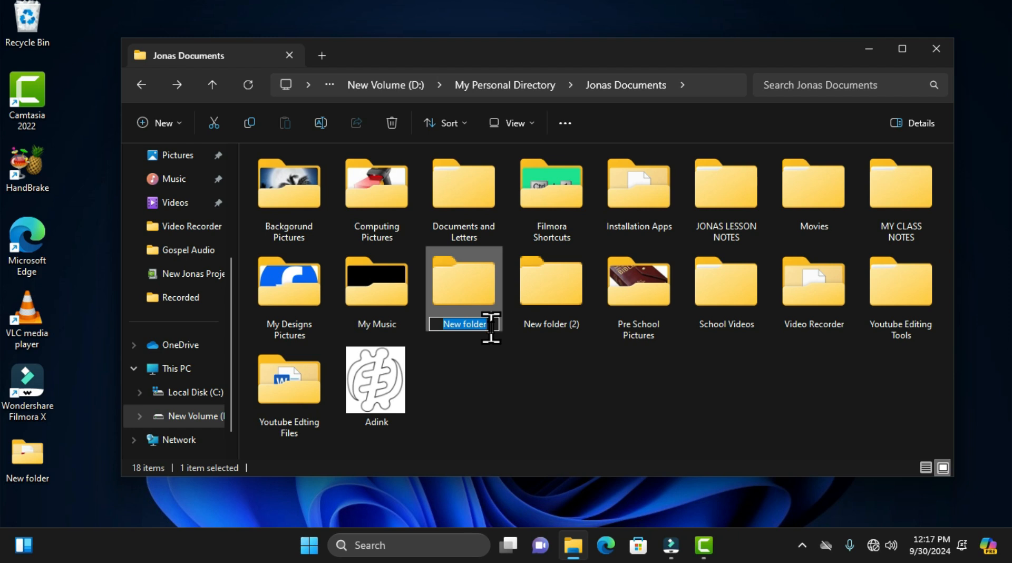
type("Today")
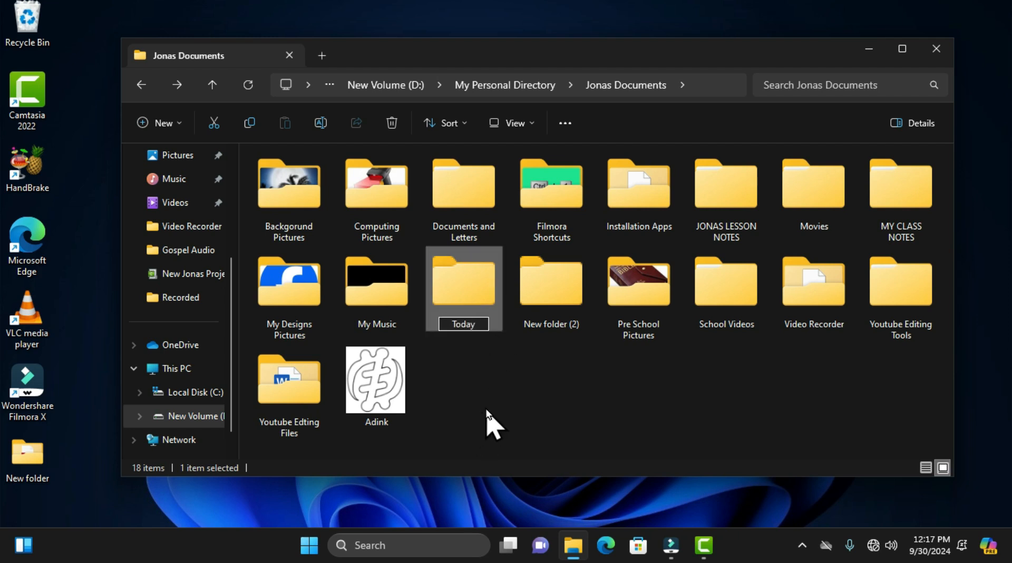
left_click(567, 376)
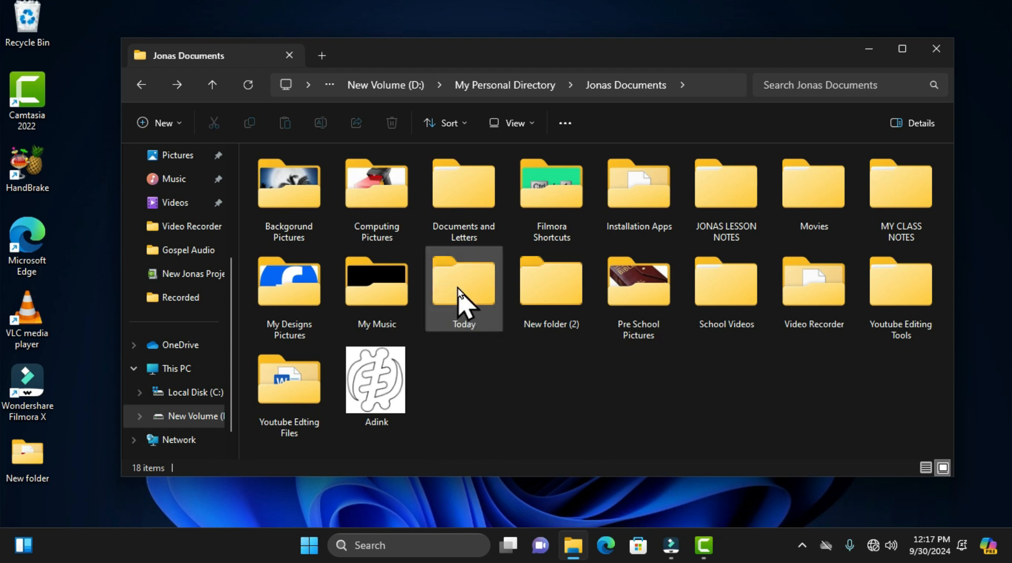
Step: Examine the sharing options for the Adink picture and close them without sharing it
left_click(463, 301)
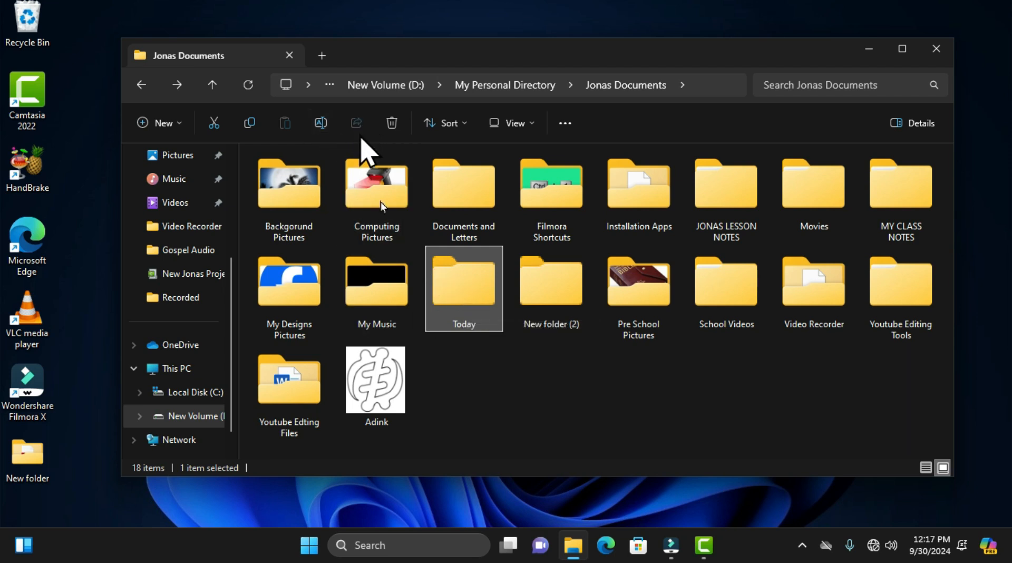
left_click(380, 387)
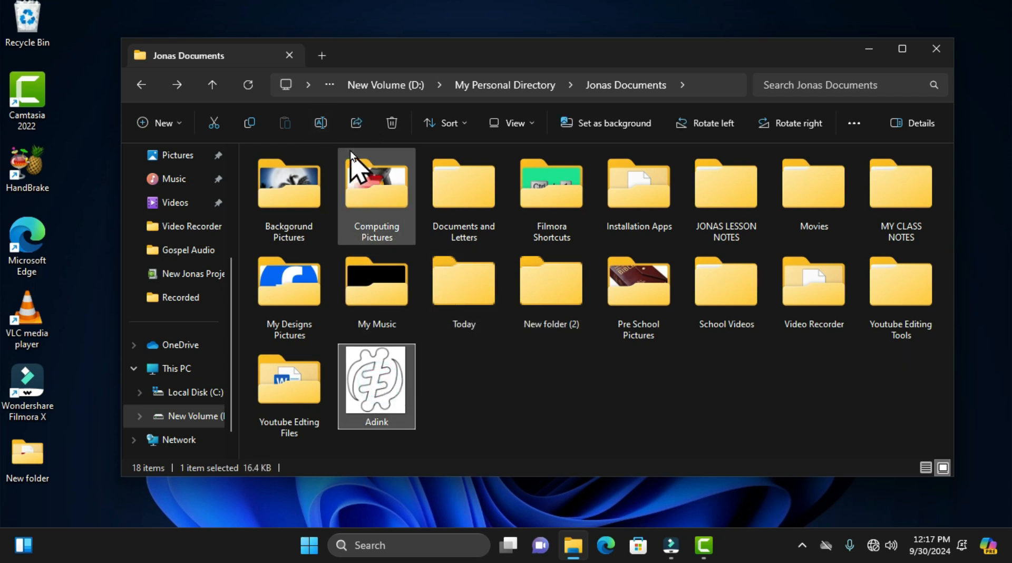
left_click(356, 124)
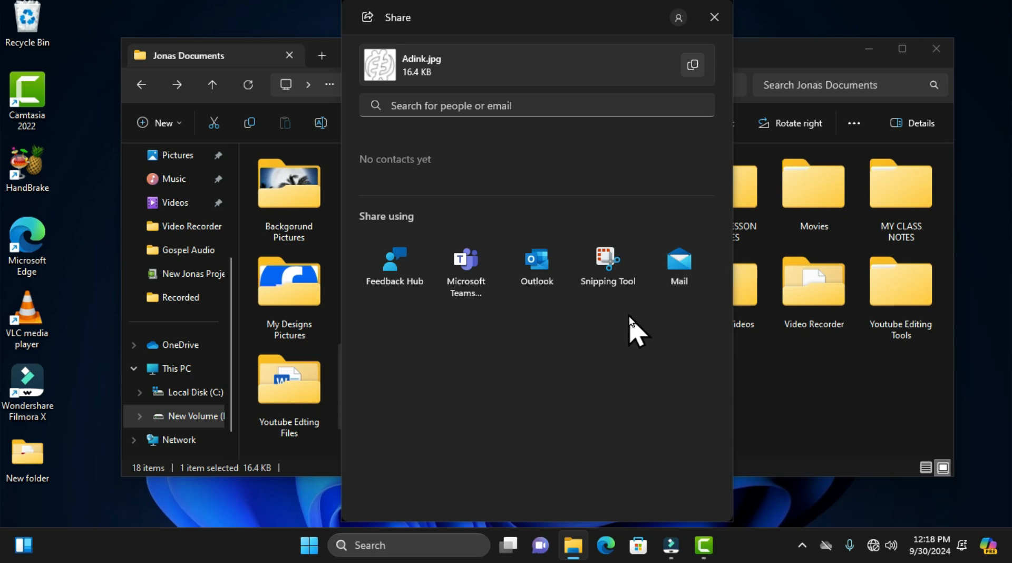
left_click(714, 17)
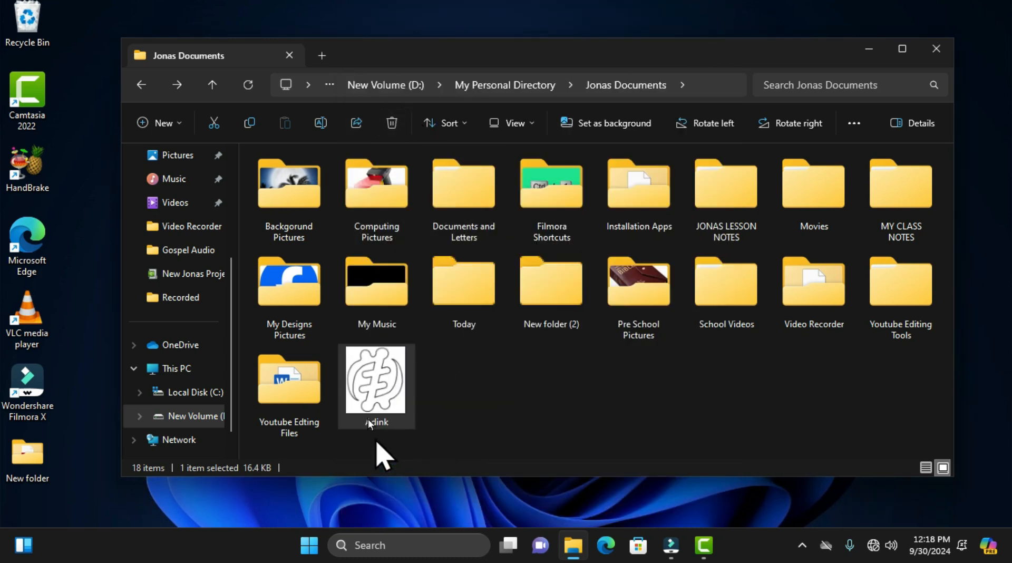
Step: Delete the Adink picture from Jonas Documents
left_click(366, 403)
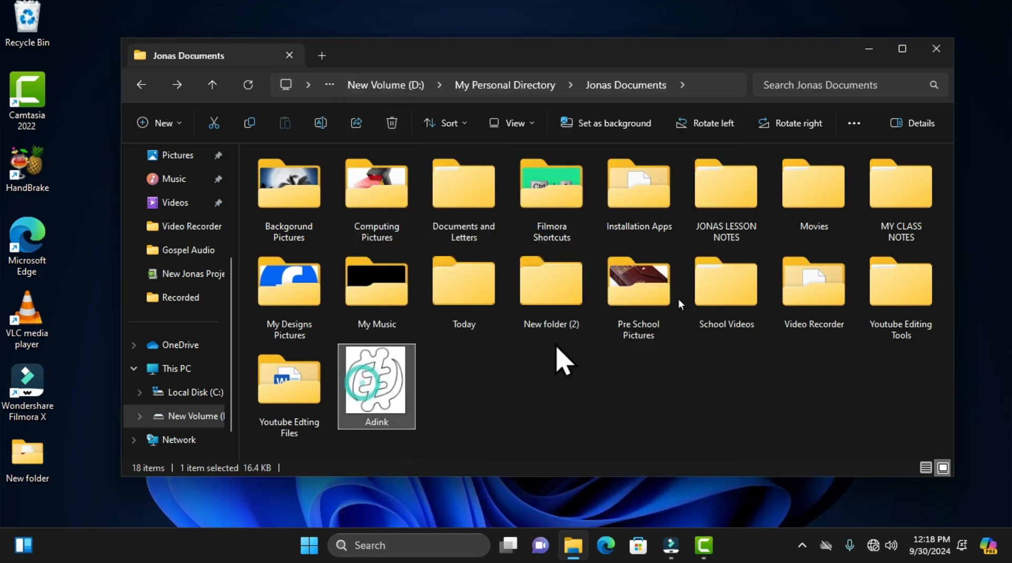
left_click(391, 123)
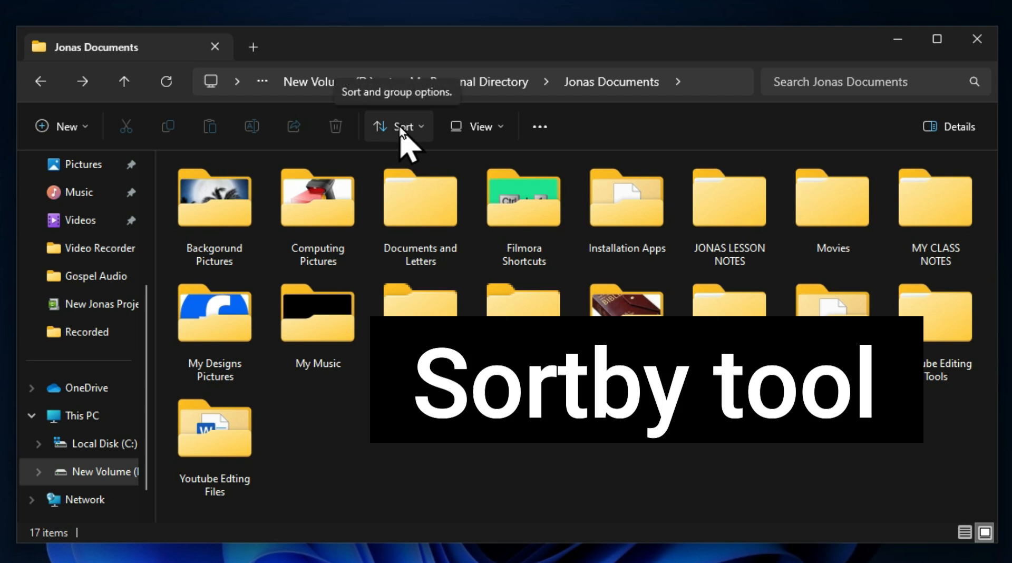
Step: Examine the sort and Group by options for Jonas Documents, leaving them without choosing one
left_click(421, 128)
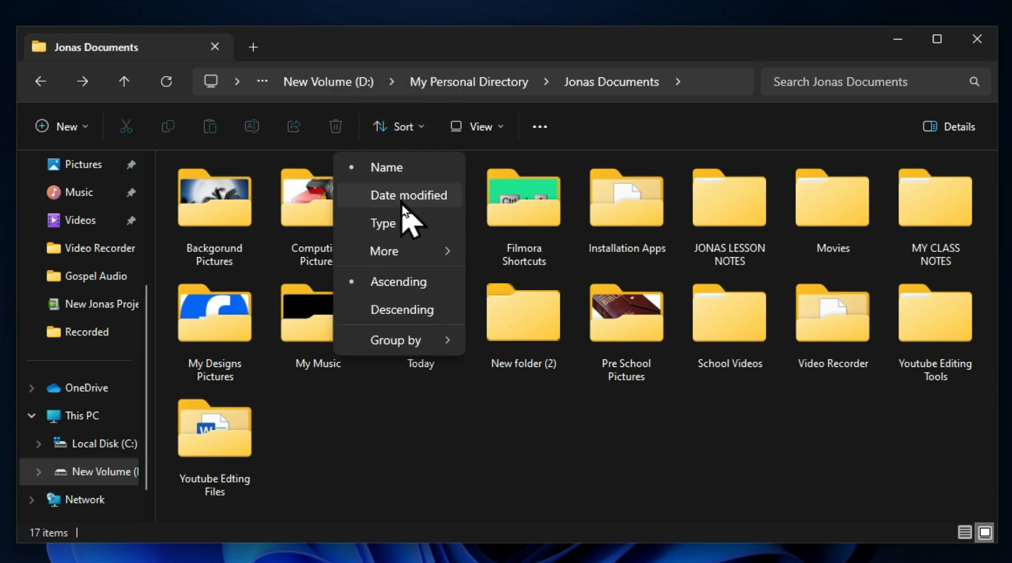
mouse_move(402, 257)
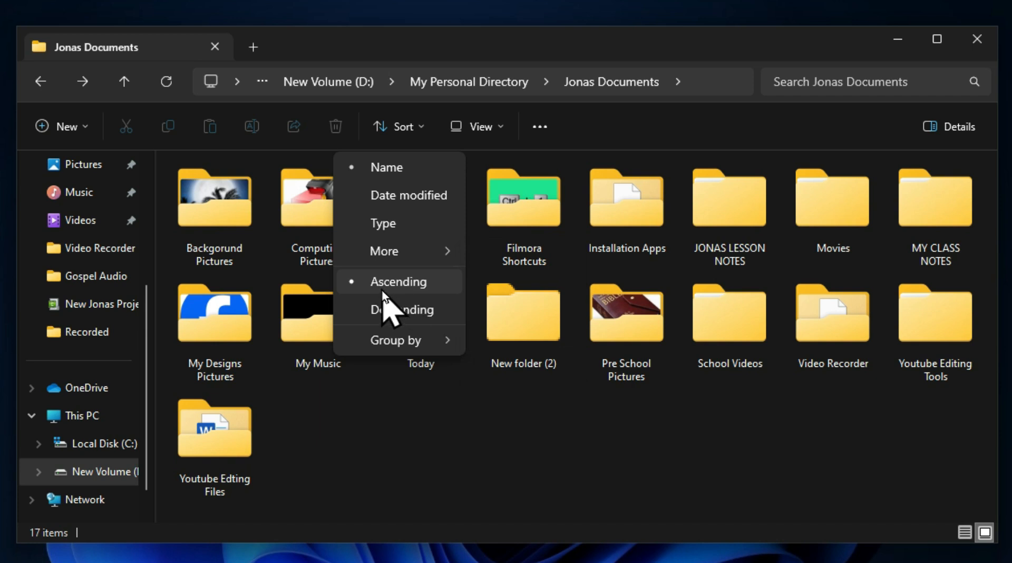
mouse_move(405, 347)
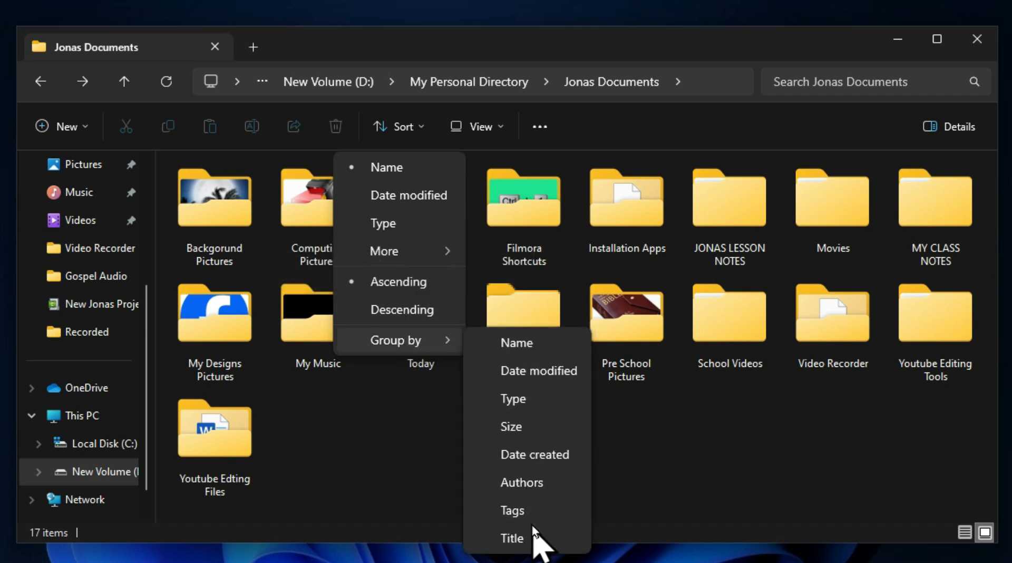
left_click(389, 437)
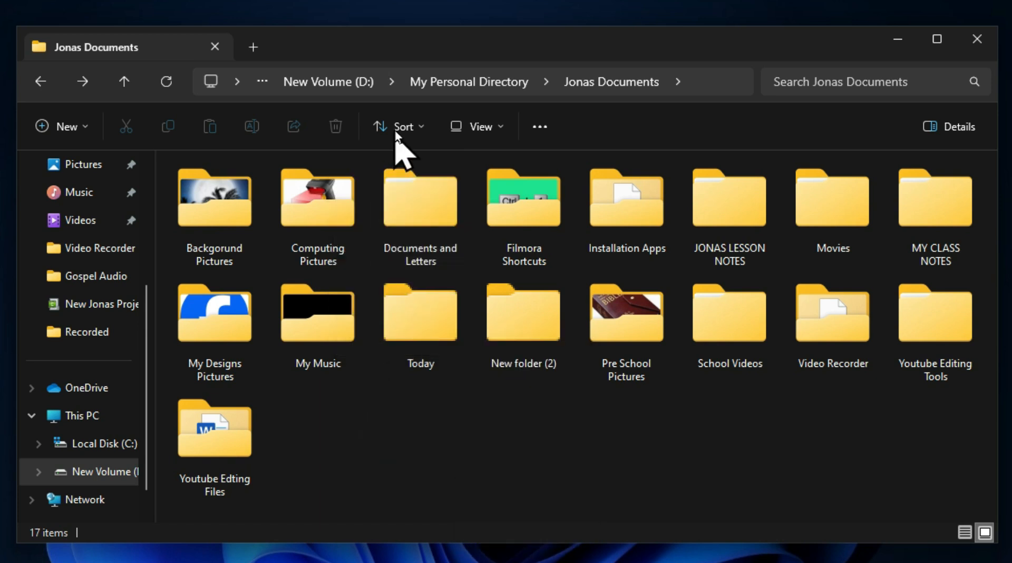
Step: Sort the folders in Jonas Documents by Date modified, and switch the sorting to Type
left_click(413, 131)
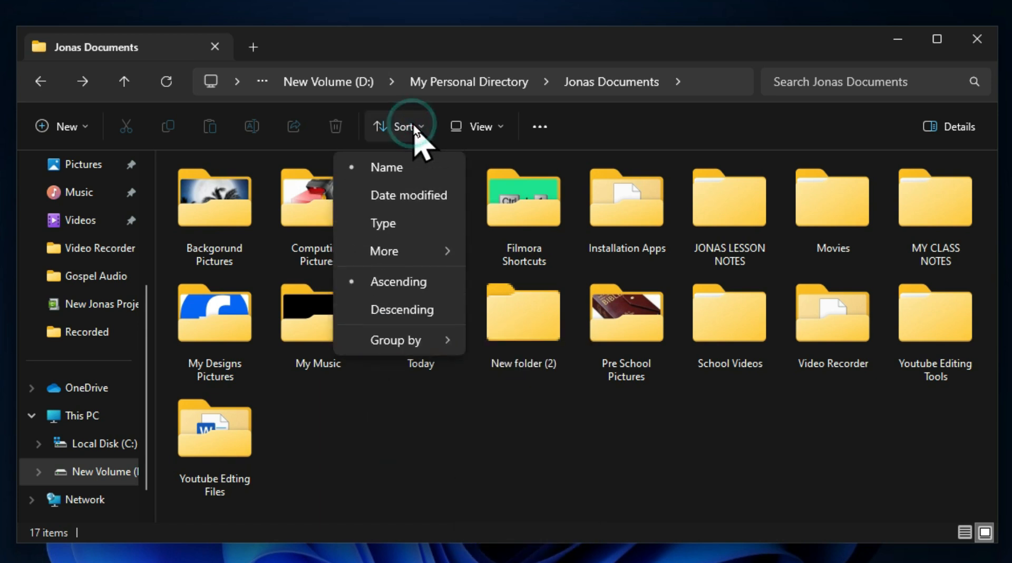
left_click(400, 198)
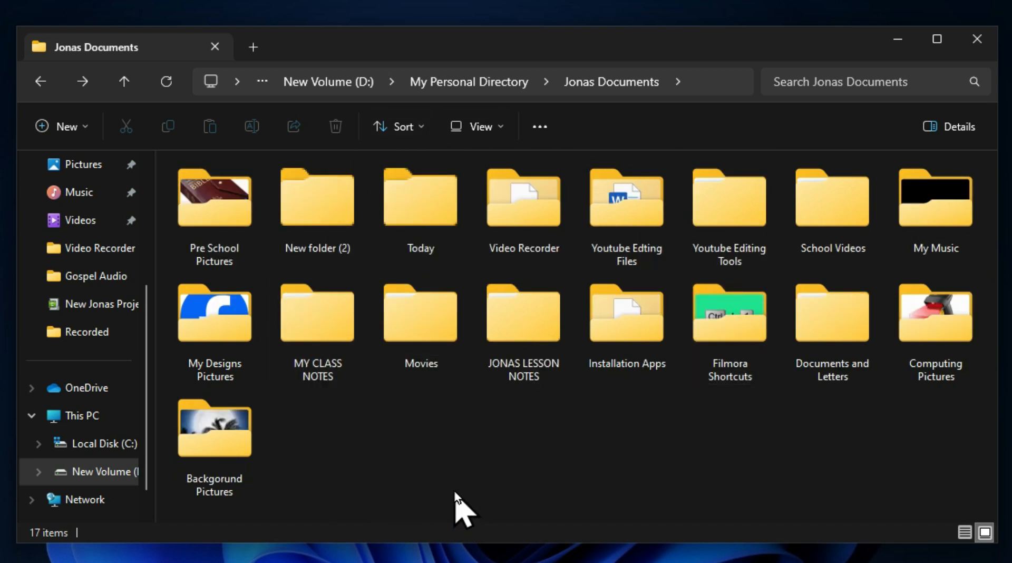
left_click(413, 128)
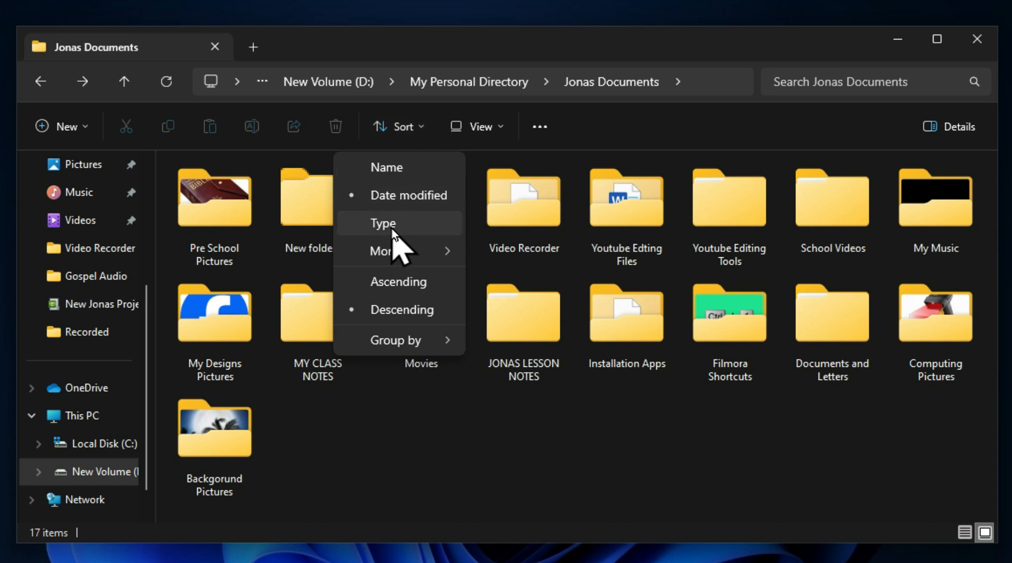
left_click(393, 225)
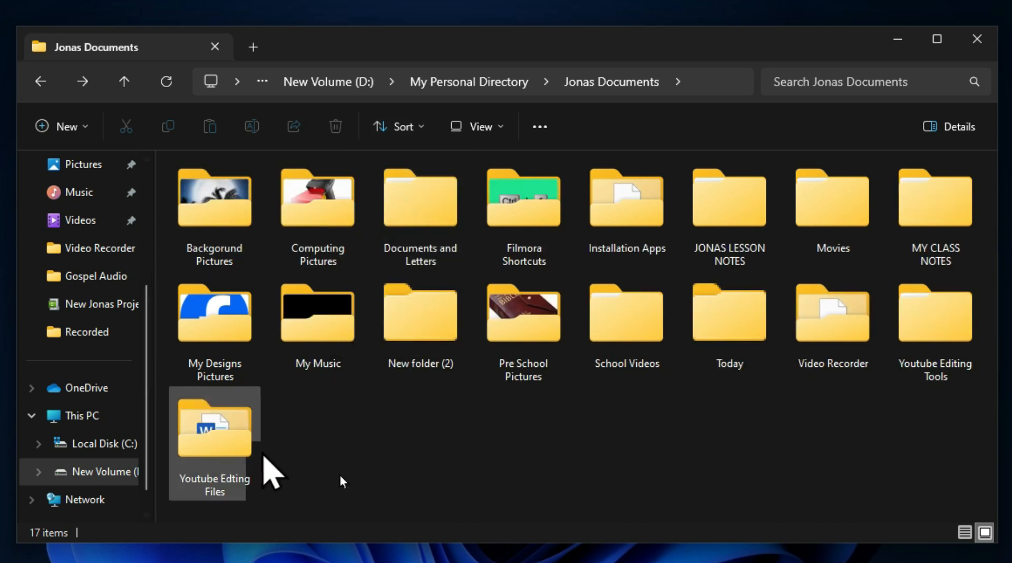
Step: Sort the Jonas Documents folders by Size, and change the sort criterion to Date created
left_click(411, 136)
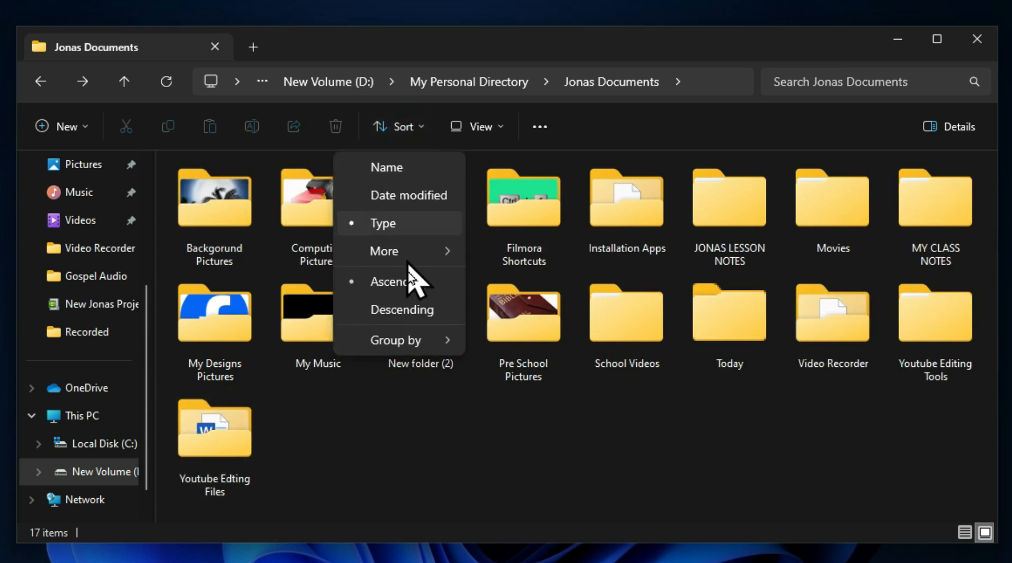
left_click(407, 250)
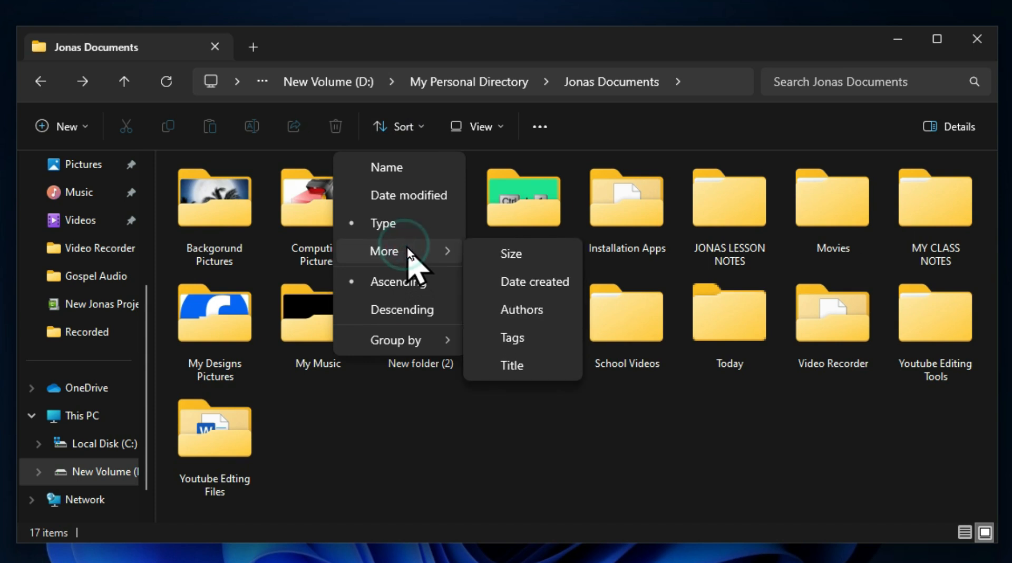
left_click(532, 251)
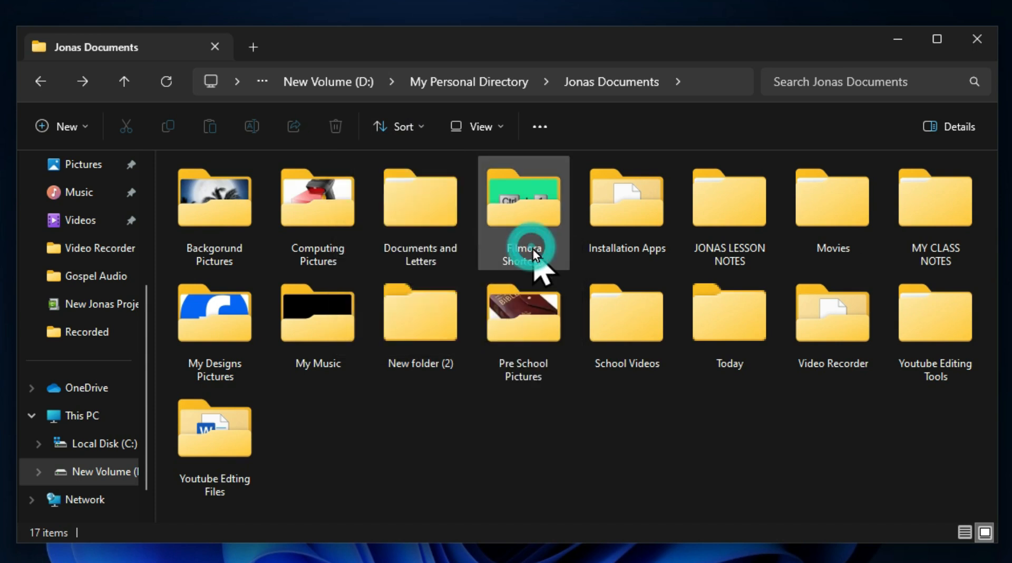
left_click(414, 128)
mouse_move(445, 250)
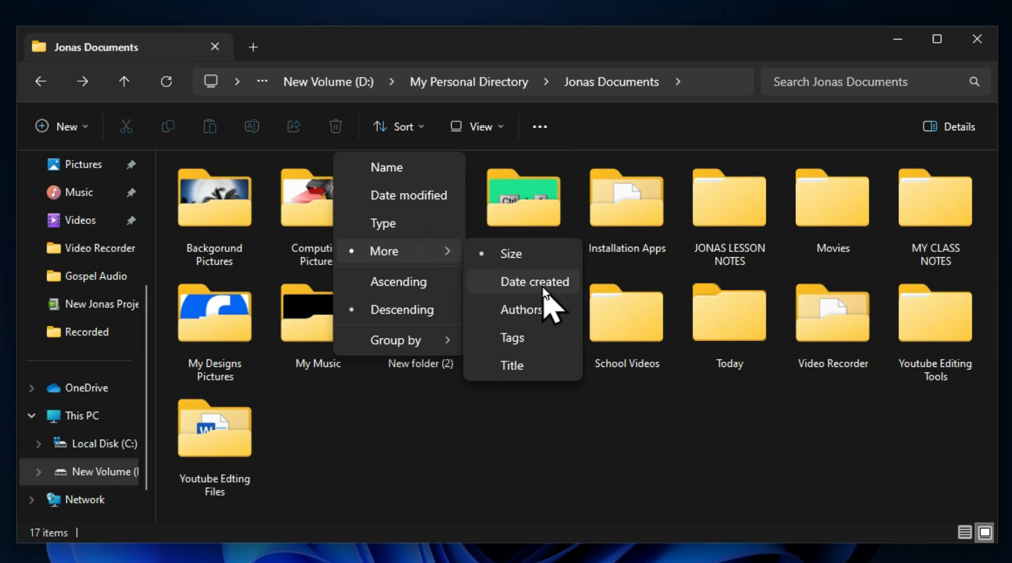
left_click(545, 287)
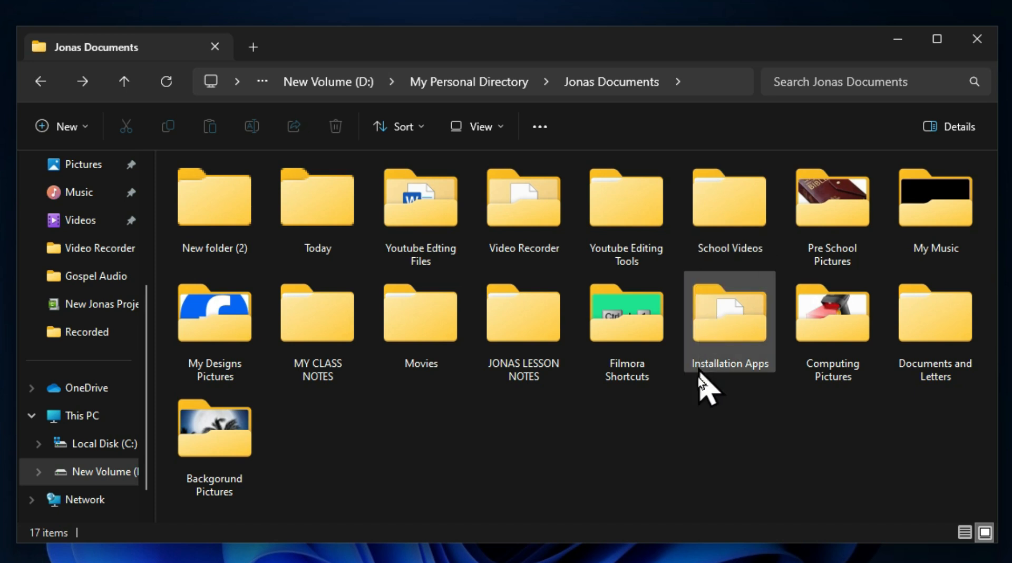
Step: Switch the sort order of Jonas Documents to Ascending and back to Descending
left_click(404, 129)
left_click(395, 282)
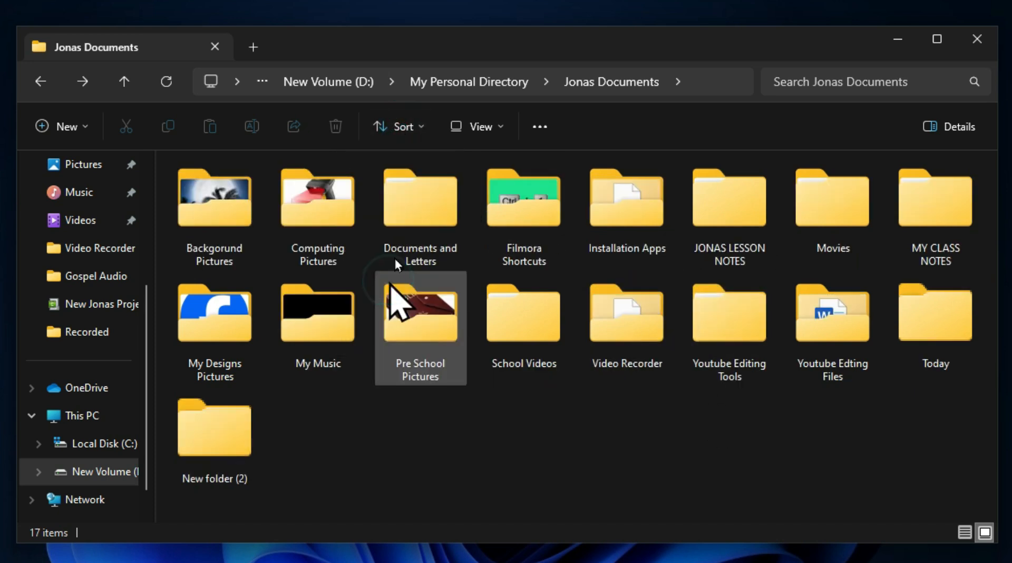
left_click(397, 129)
left_click(409, 307)
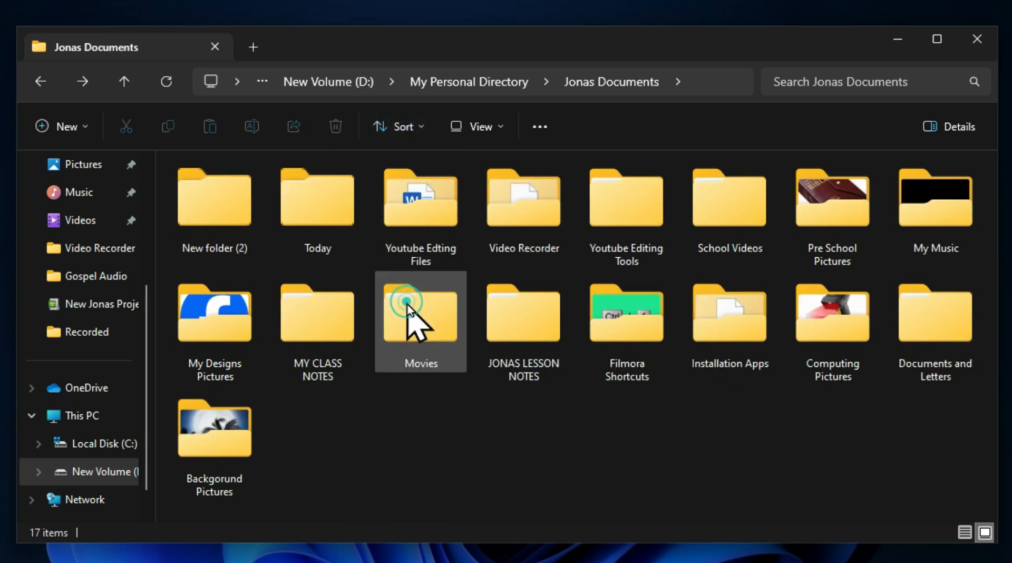
Step: Group the items in Jonas Documents by Date modified
left_click(403, 128)
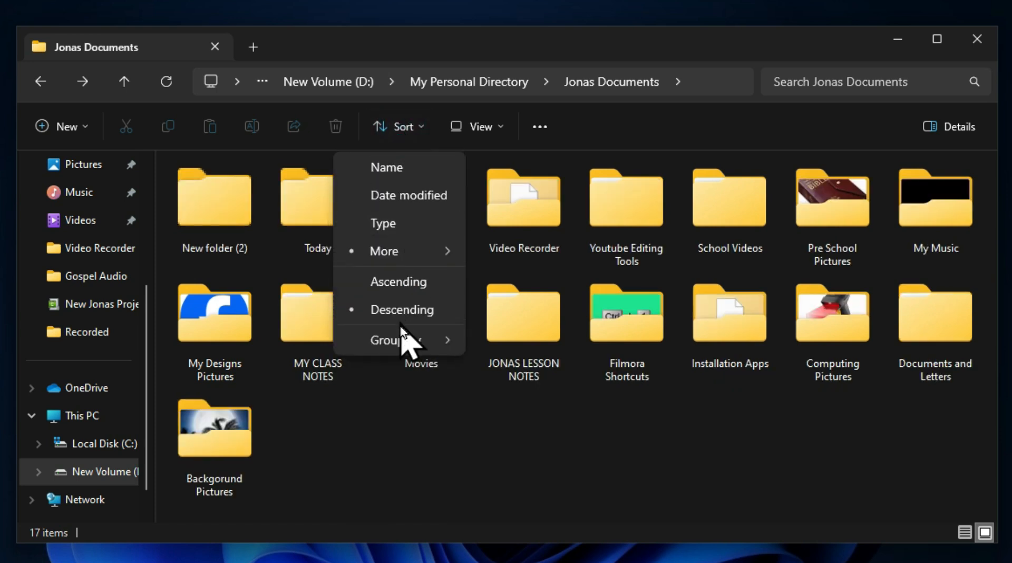
mouse_move(417, 352)
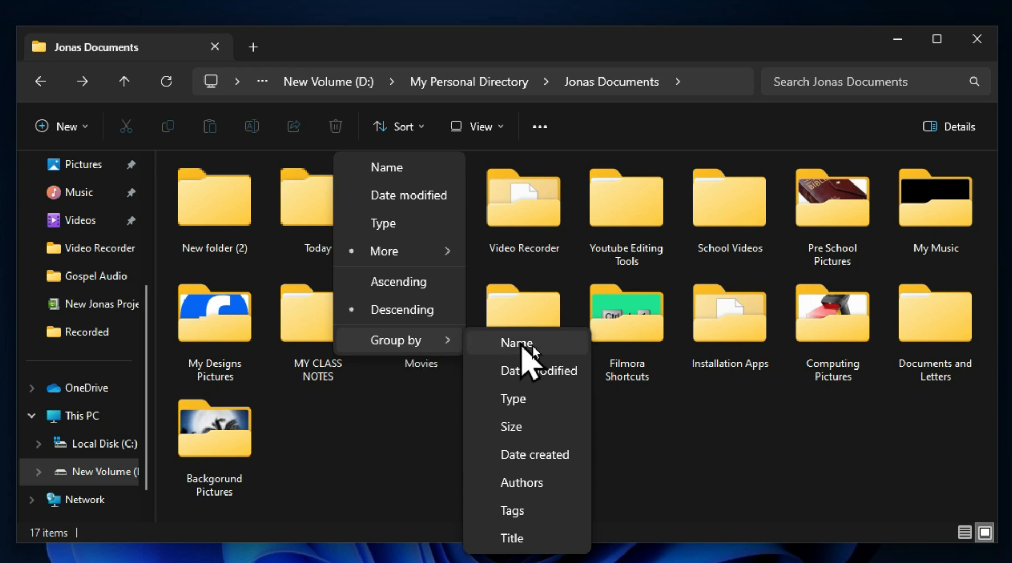
left_click(545, 374)
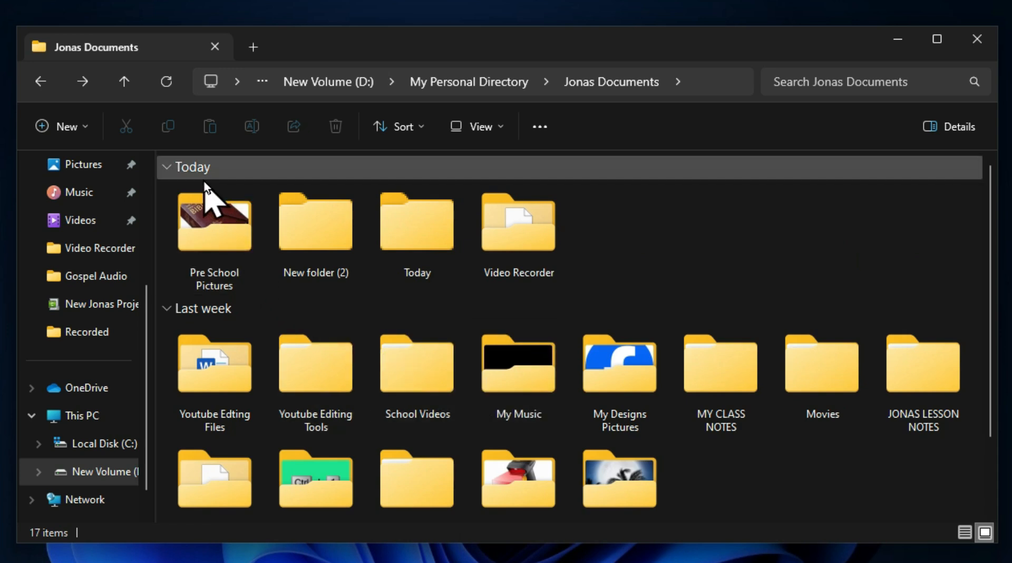
Step: Collapse the Today and Last week groups, and expand each in turn to examine its folders
left_click(168, 173)
left_click(167, 194)
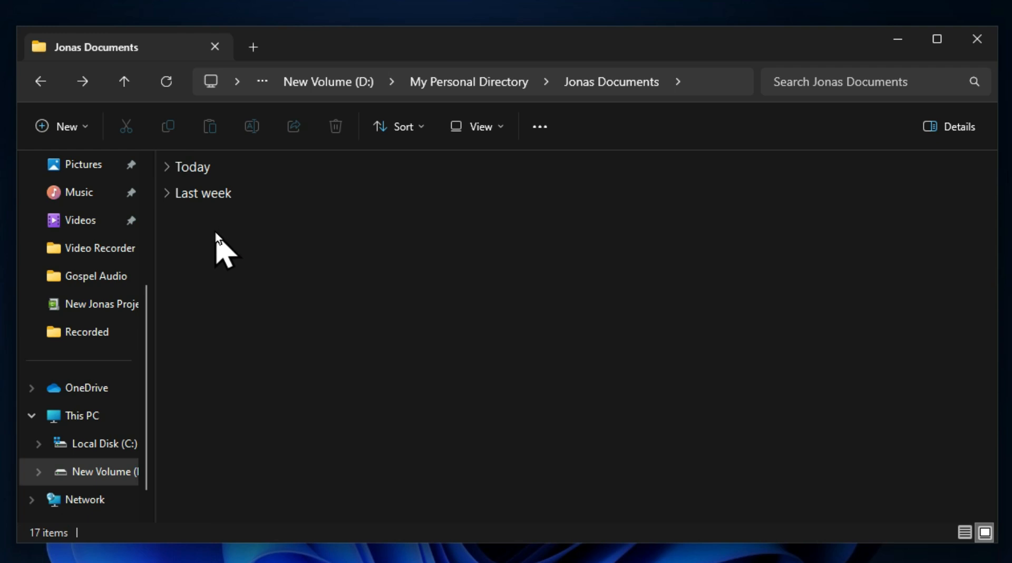
left_click(167, 195)
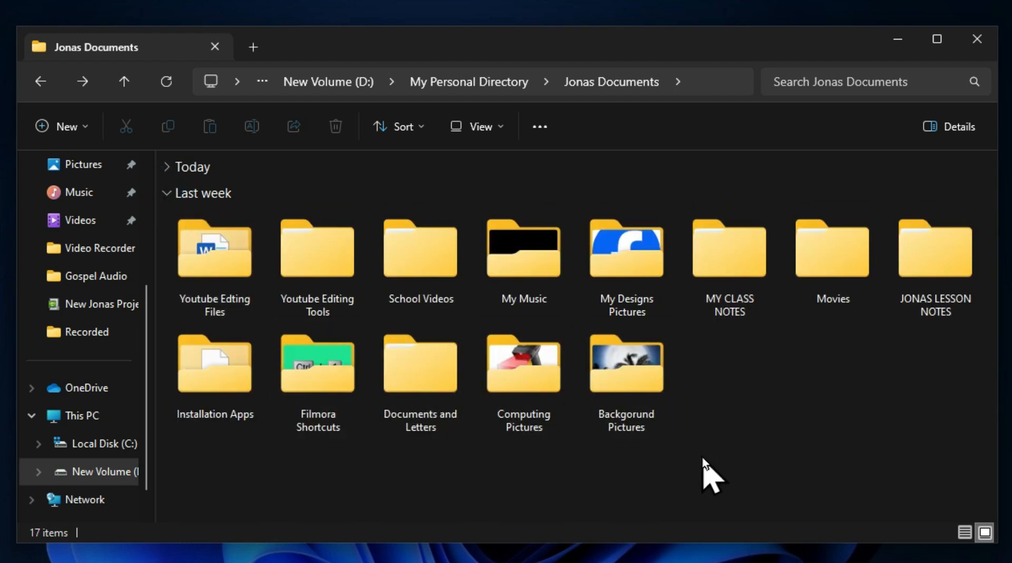
left_click(166, 196)
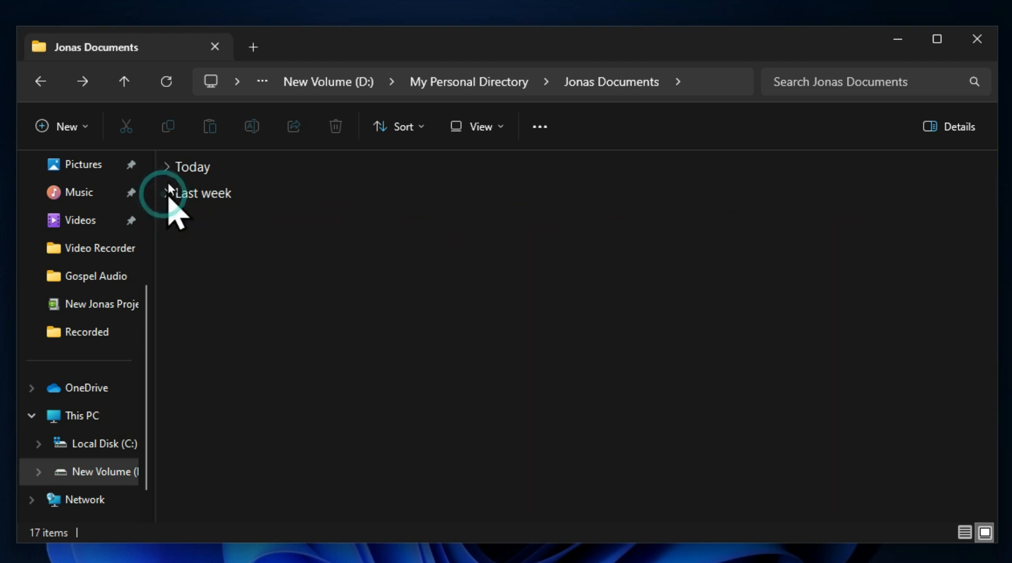
left_click(168, 169)
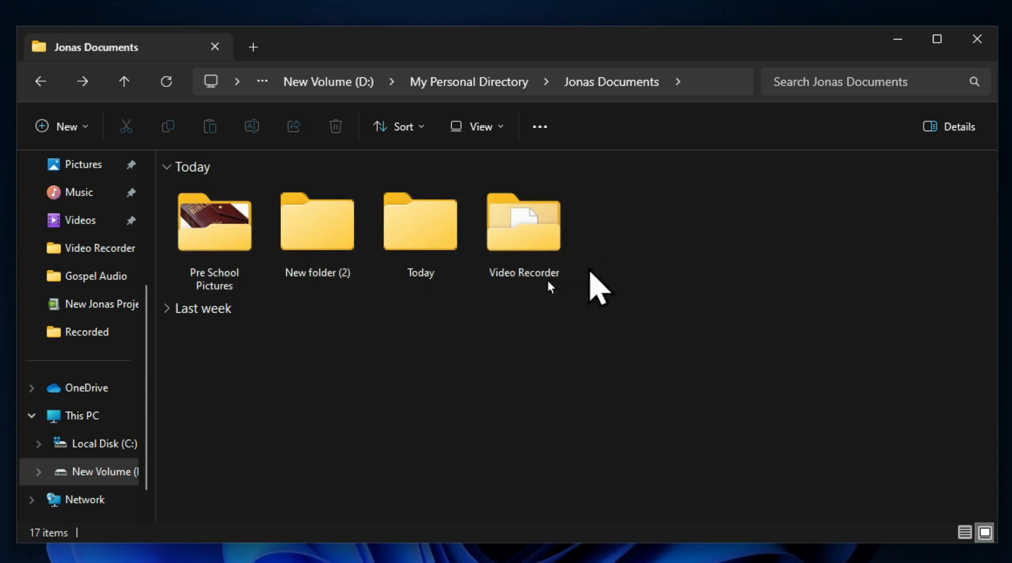
Step: Group the Jonas Documents items by Date created and look through the resulting groups
left_click(397, 138)
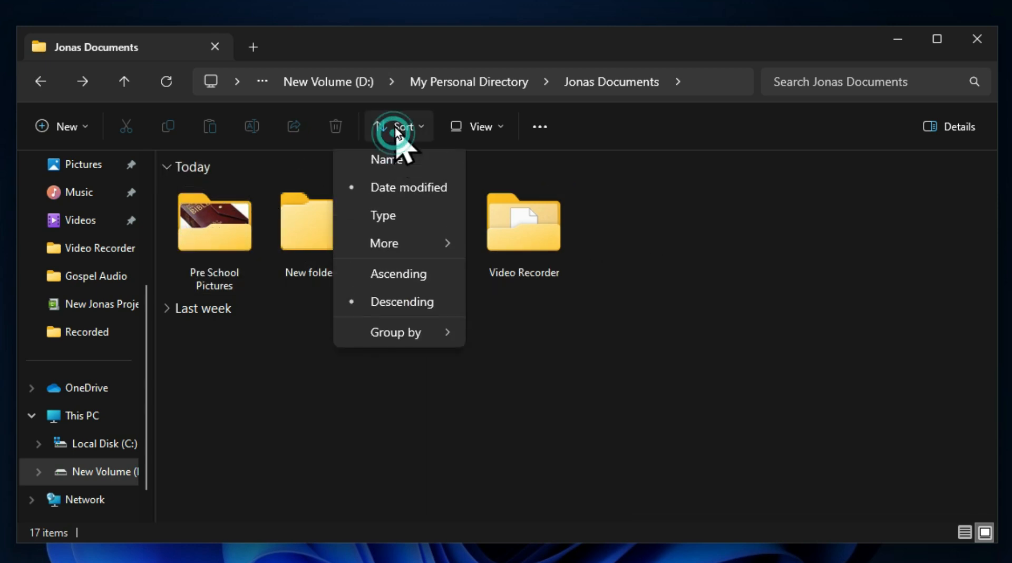
mouse_move(433, 343)
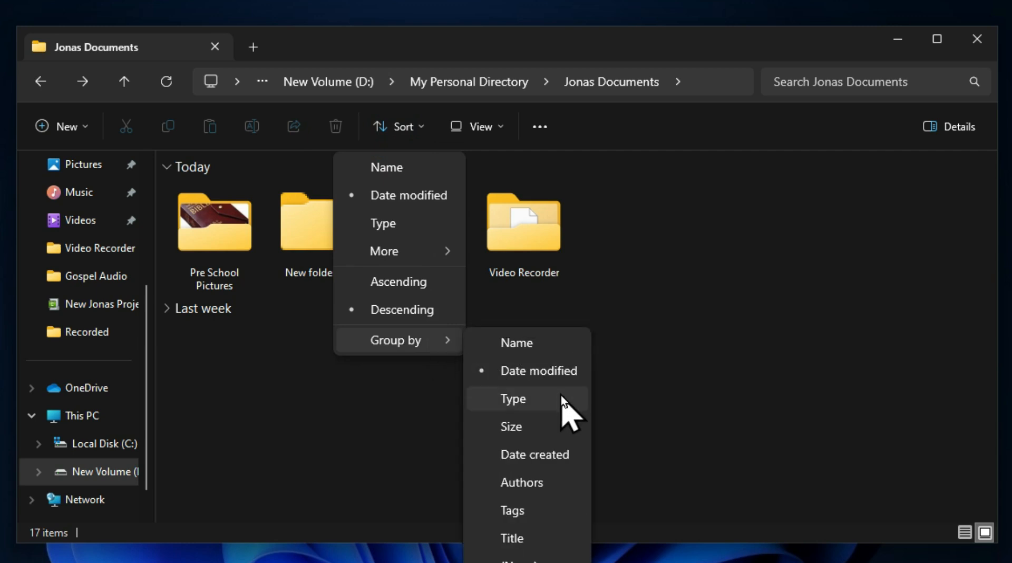
left_click(564, 456)
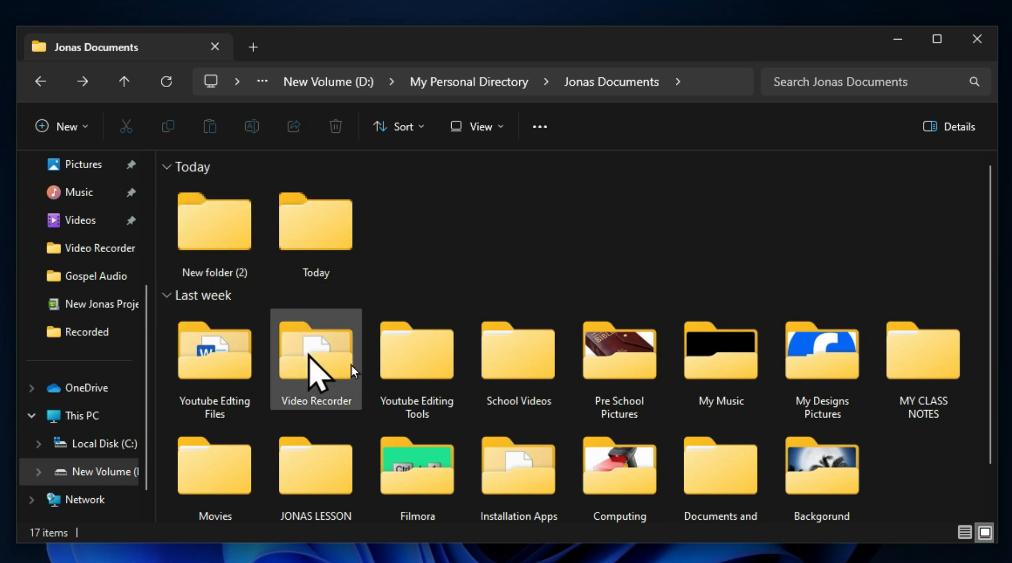
scroll(407, 402, "down", 1)
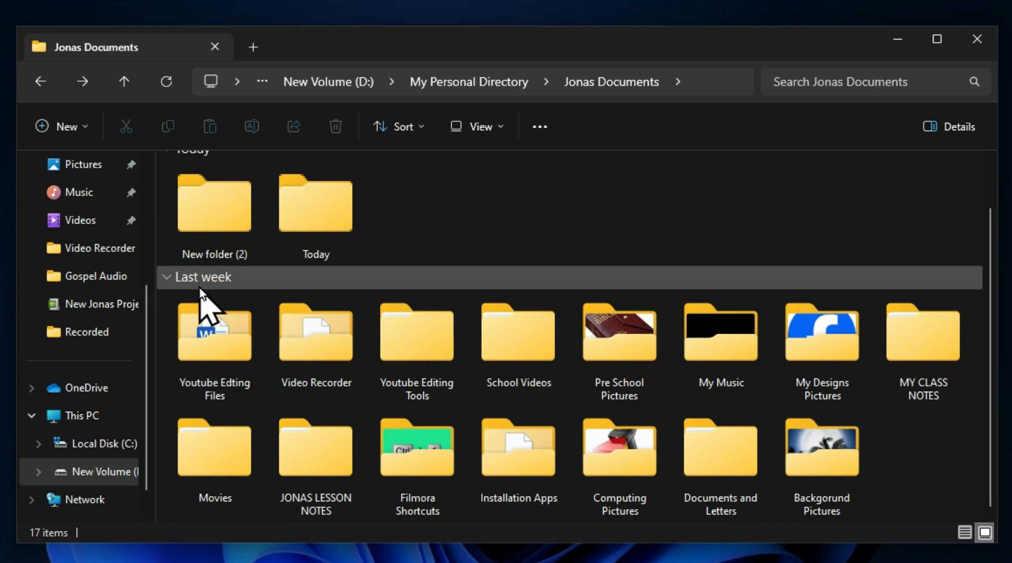
scroll(202, 303, "up", 1)
Step: Change the grouping of the Jonas Documents items to Authors
left_click(410, 128)
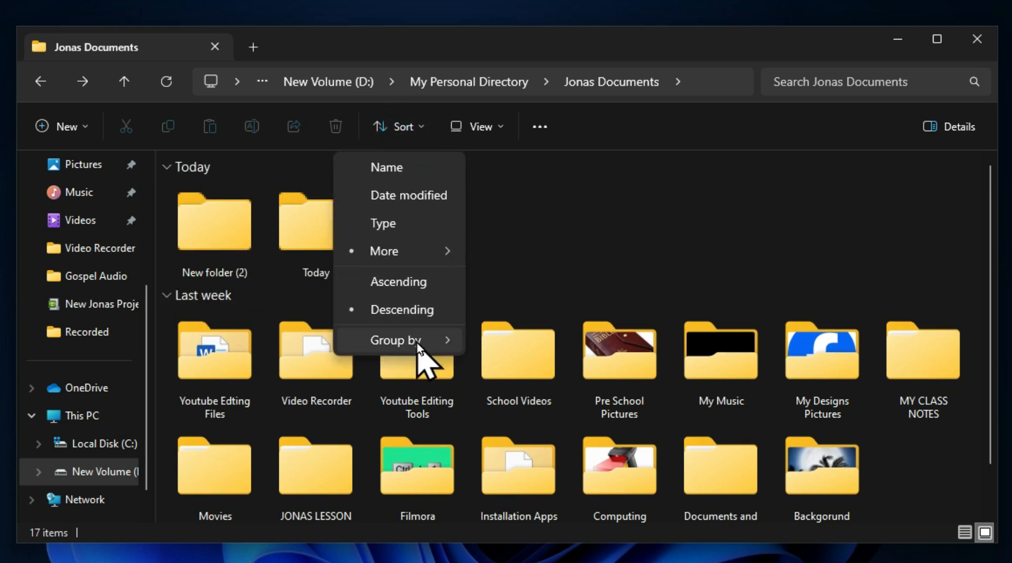
mouse_move(418, 348)
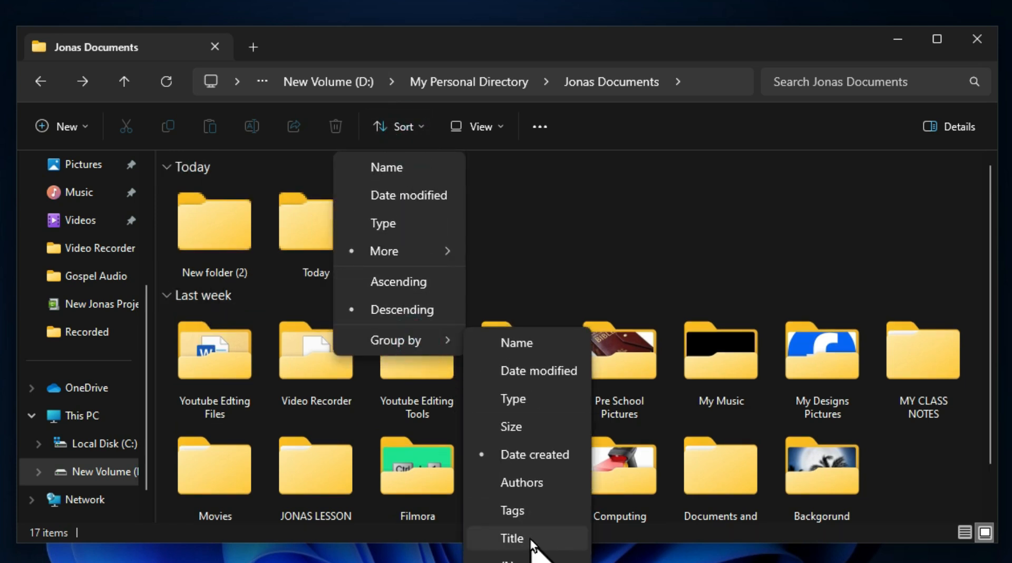
left_click(532, 484)
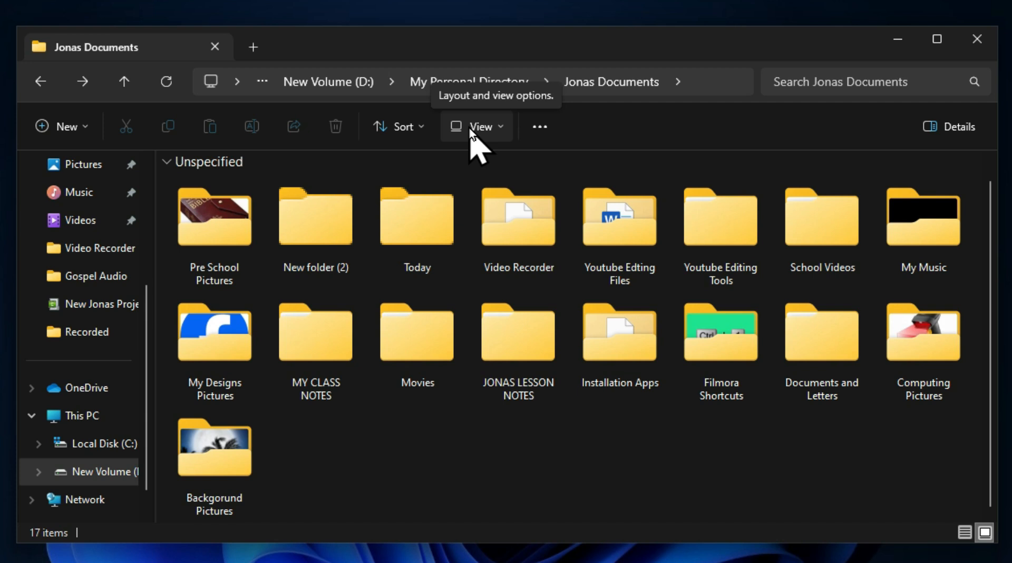
Step: Display the Jonas Documents folders as Extra large icons, and reduce them to Large icons
left_click(500, 132)
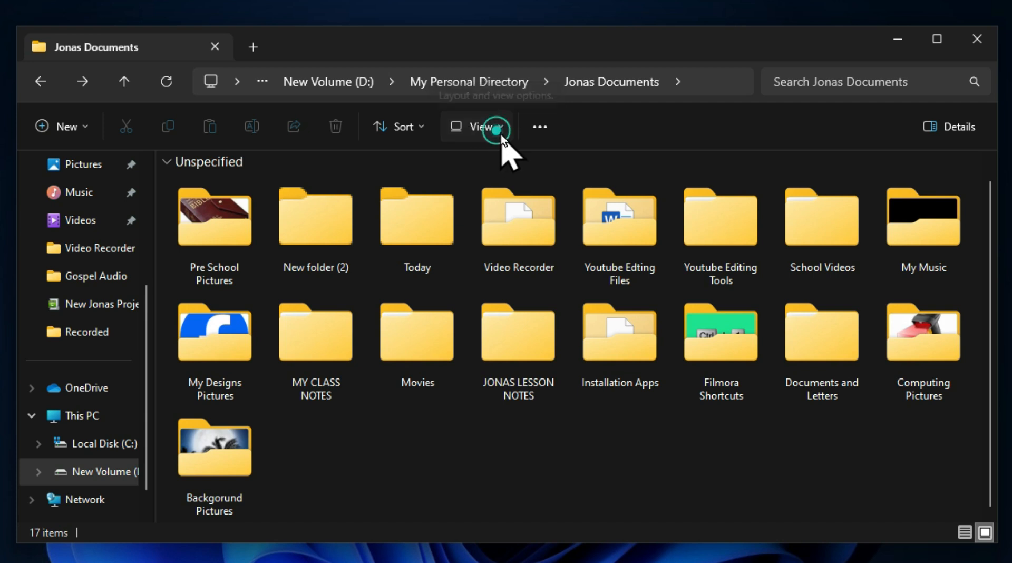
left_click(503, 168)
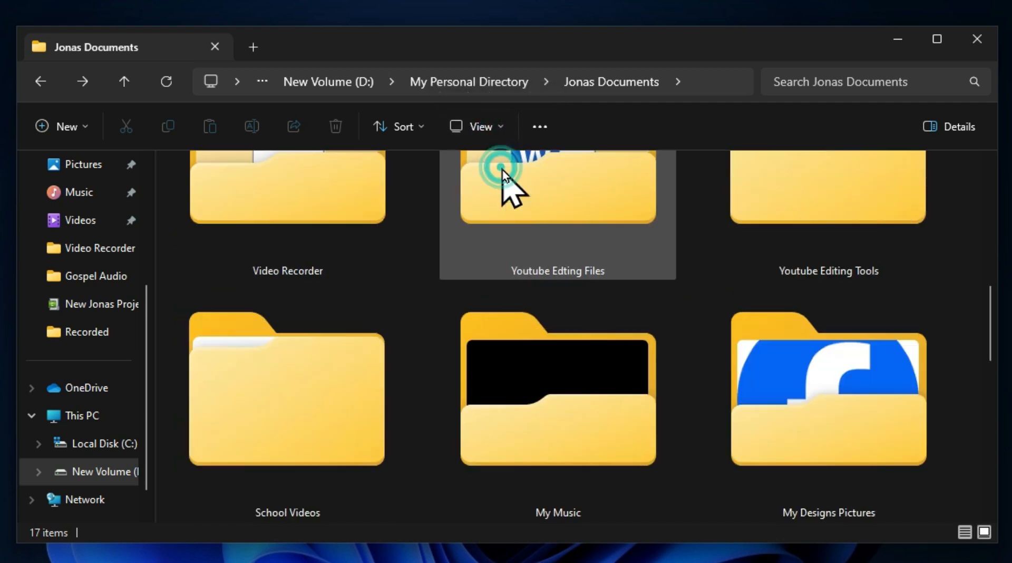
scroll(500, 368, "up", 5)
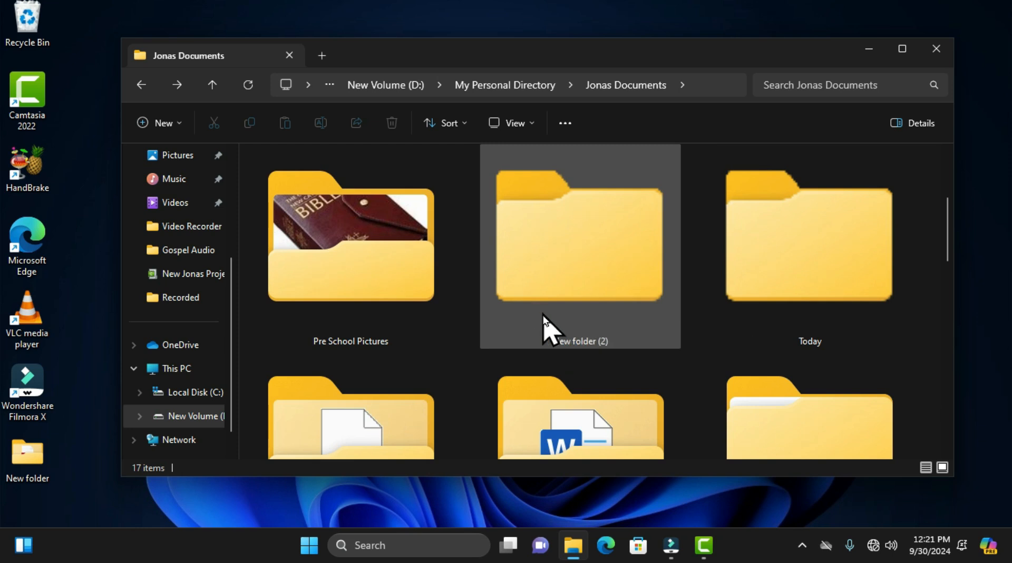
scroll(542, 280, "up", 1)
left_click(521, 126)
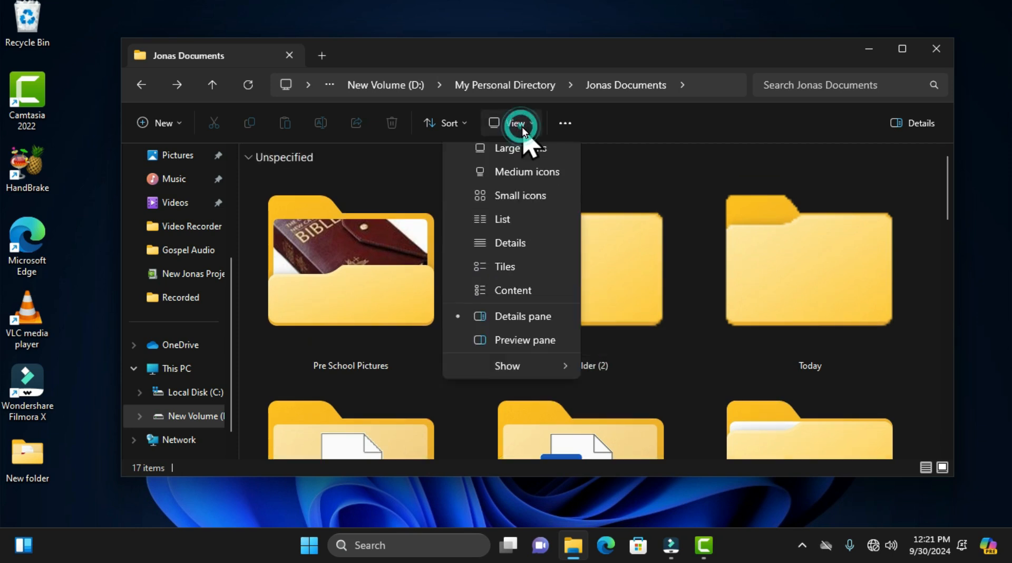
left_click(527, 191)
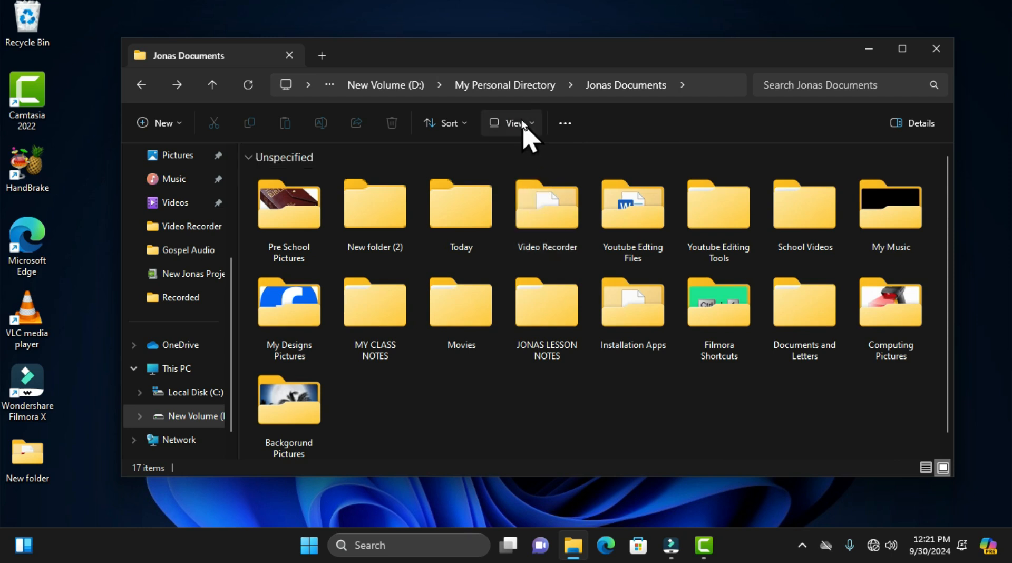
Step: Change the folder layout to Medium icons, and reduce it further to Small icons
left_click(524, 128)
left_click(524, 210)
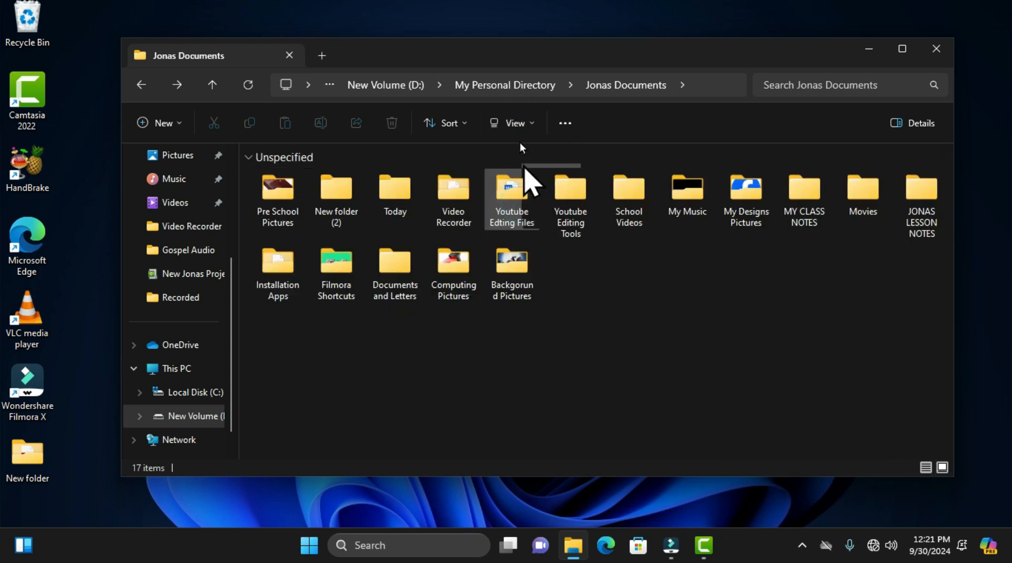
left_click(516, 124)
left_click(524, 224)
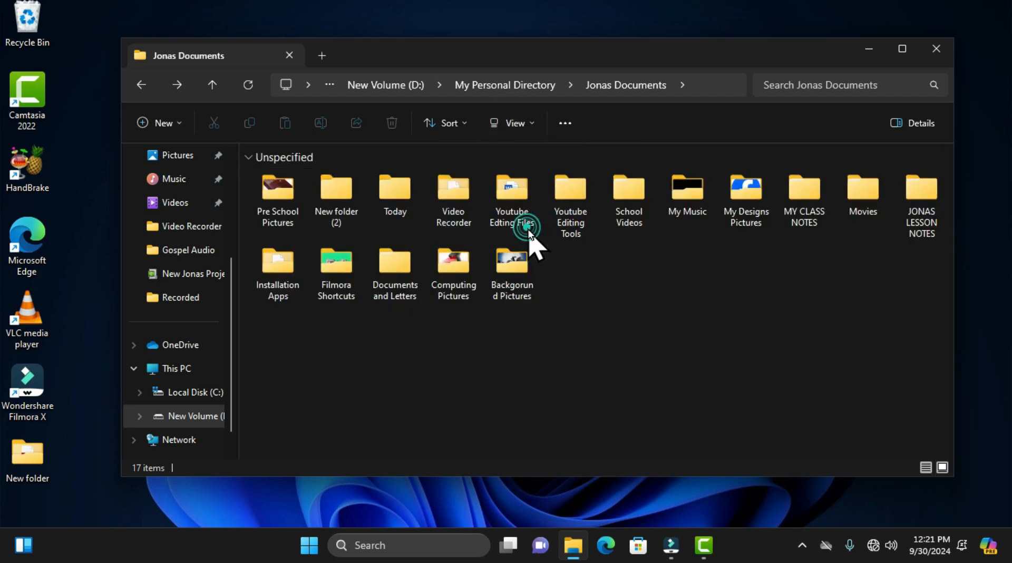
Step: Show the Jonas Documents folders in the Details layout, and switch them to the Content layout
left_click(513, 128)
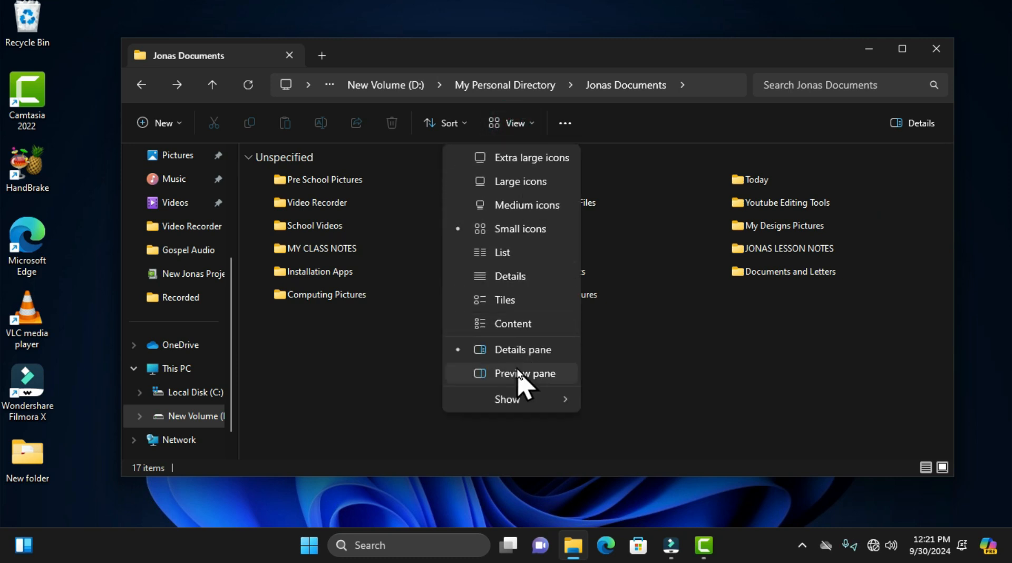
left_click(527, 276)
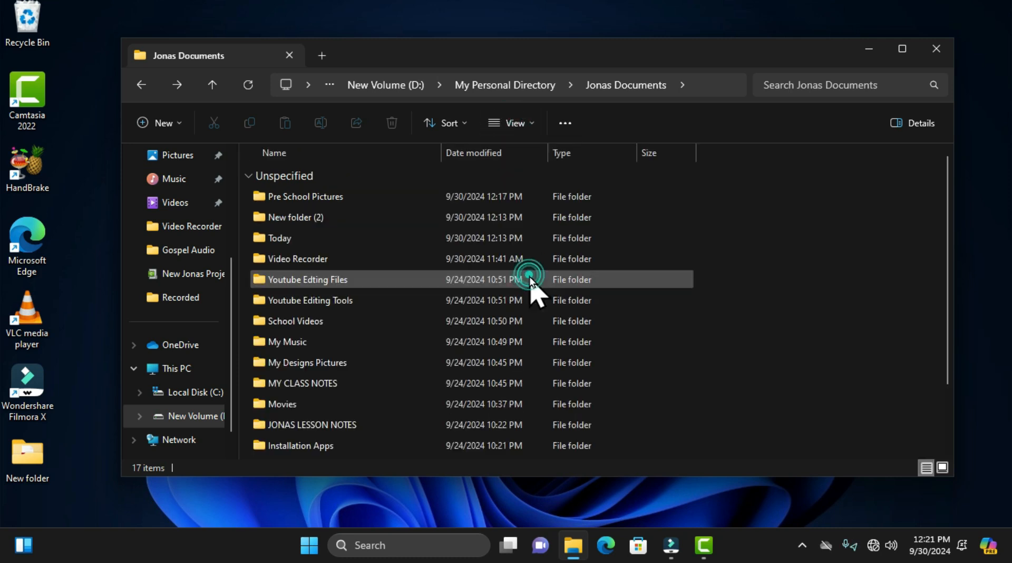
left_click(514, 126)
left_click(518, 324)
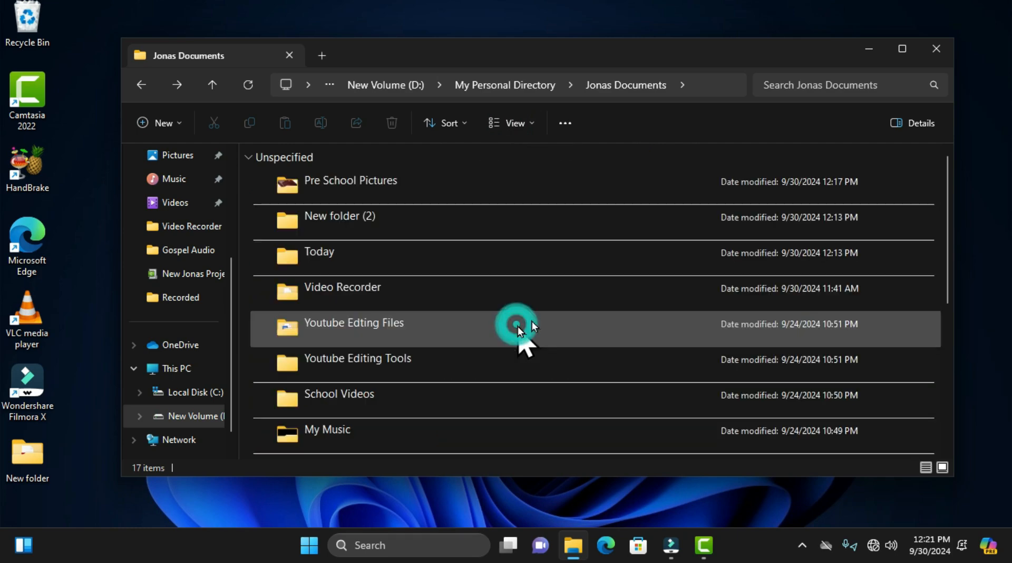
Step: Hide the navigation pane, and show it again
scroll(531, 322, "down", 5)
scroll(532, 364, "up", 5)
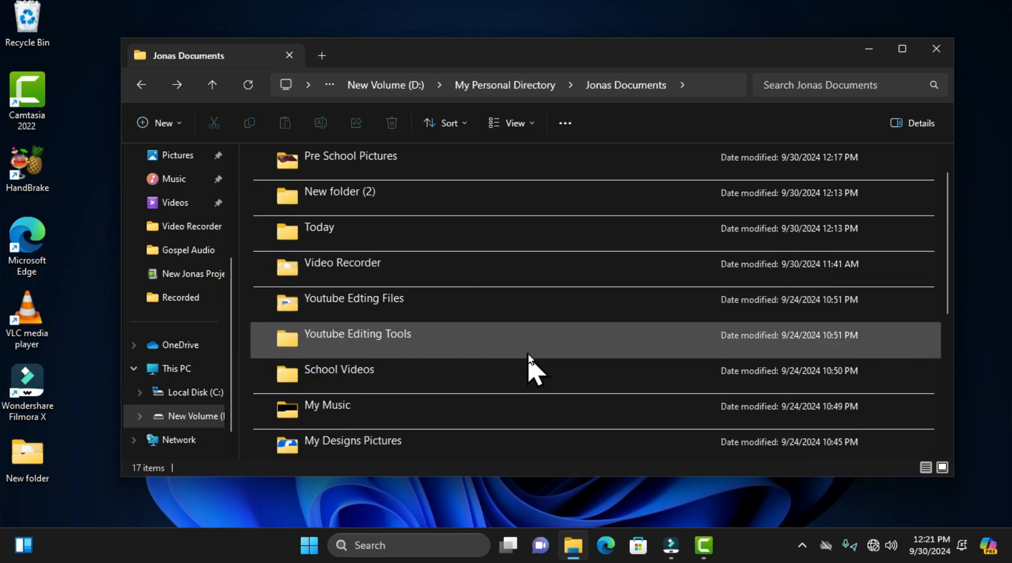
left_click(518, 124)
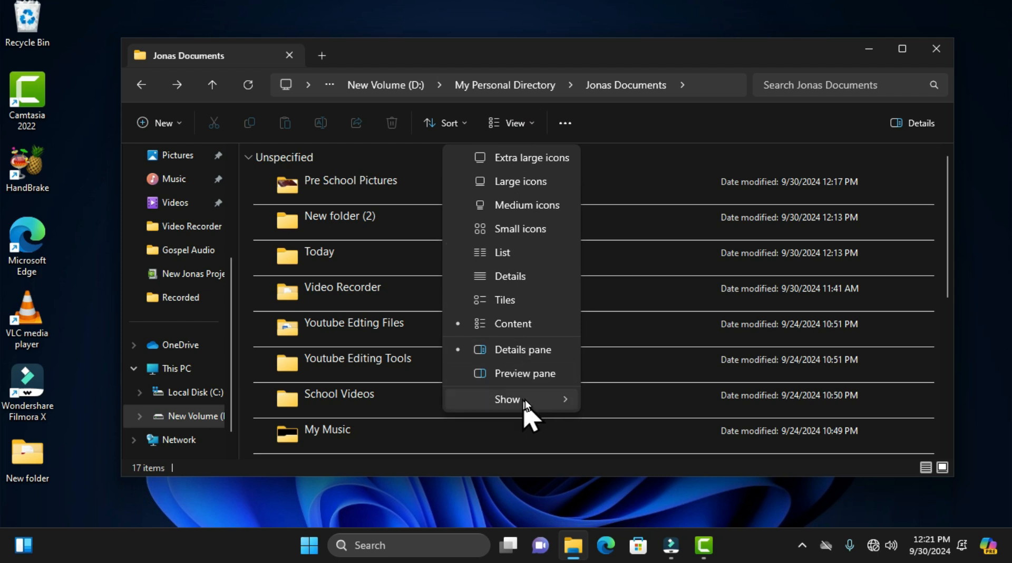
mouse_move(524, 400)
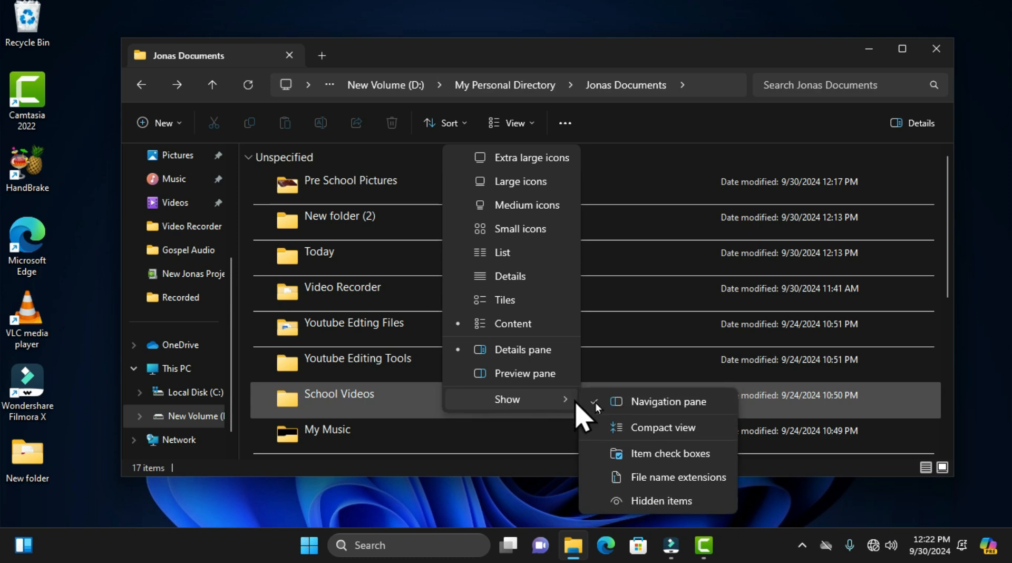
left_click(659, 403)
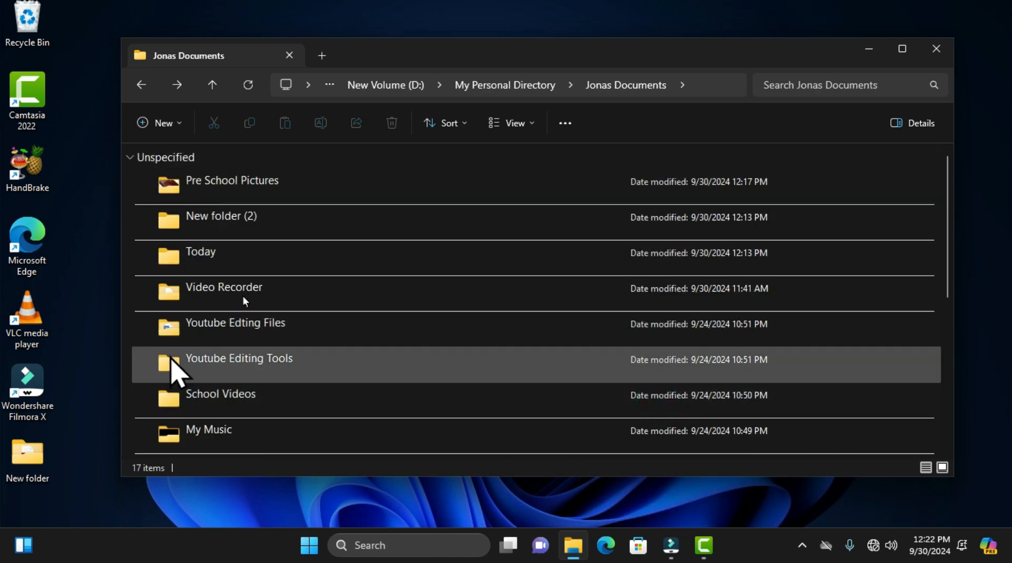
left_click(513, 123)
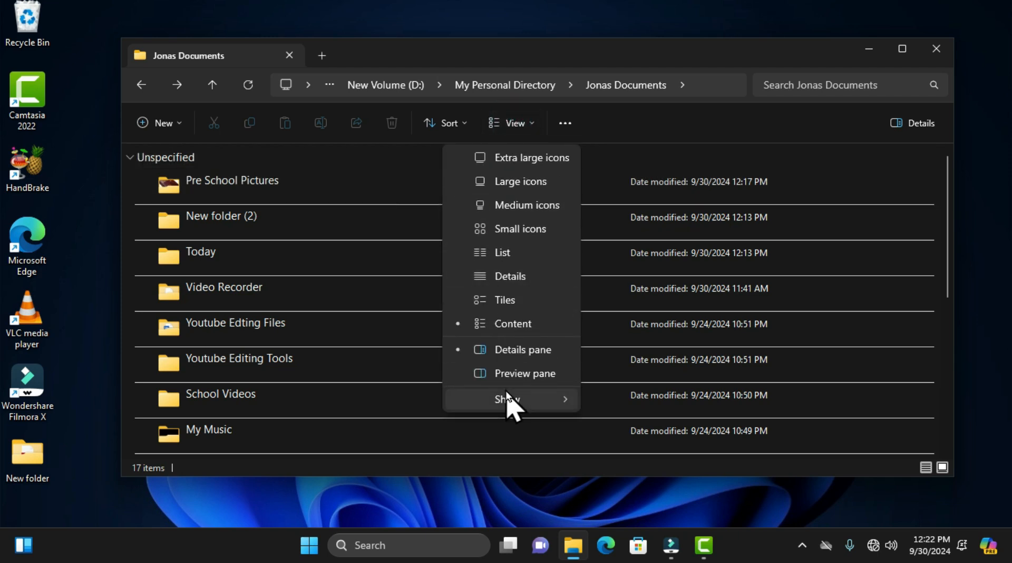
left_click(507, 399)
left_click(651, 401)
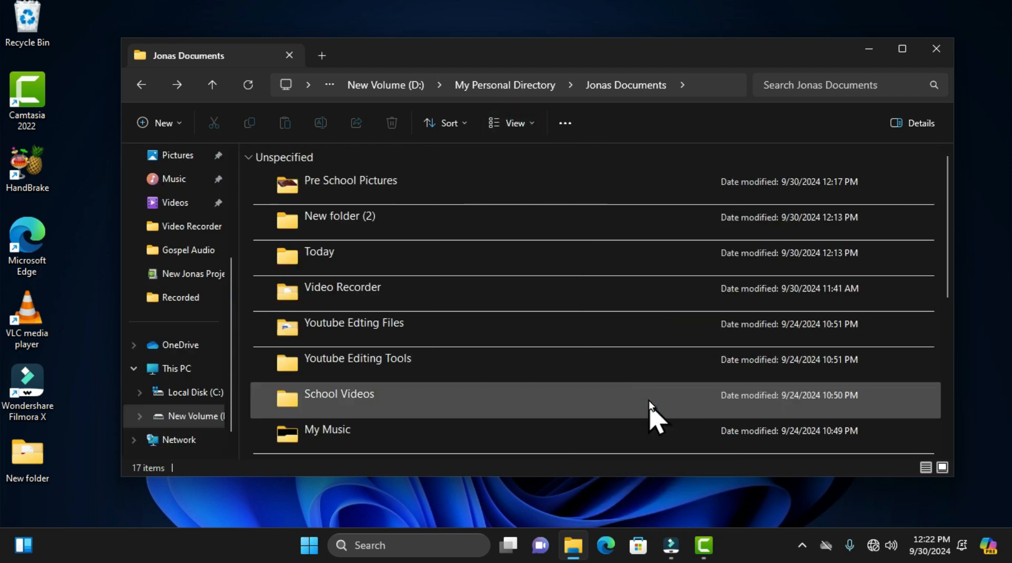
Step: Turn on Compact view for the File Explorer window
left_click(522, 126)
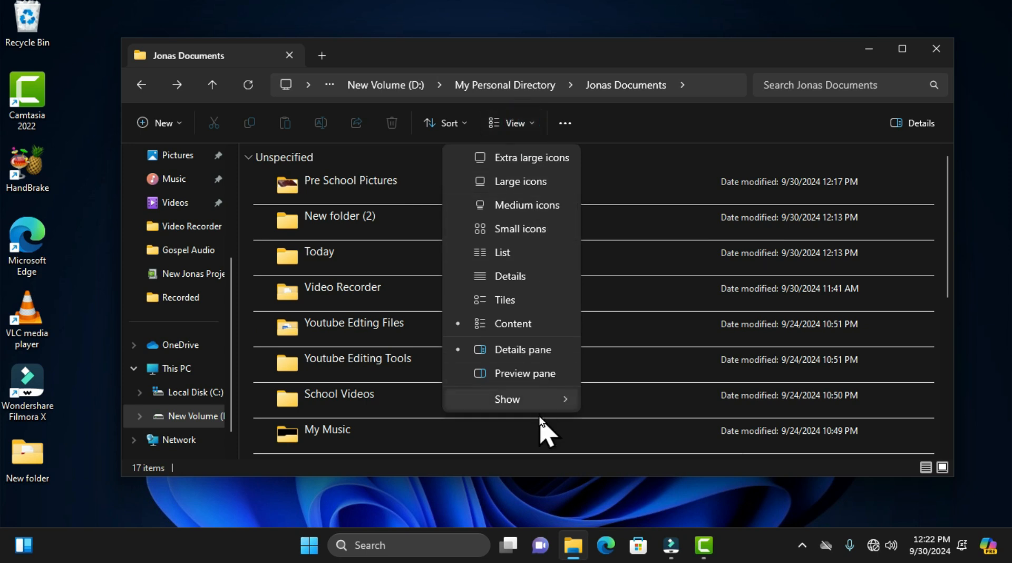
left_click(539, 400)
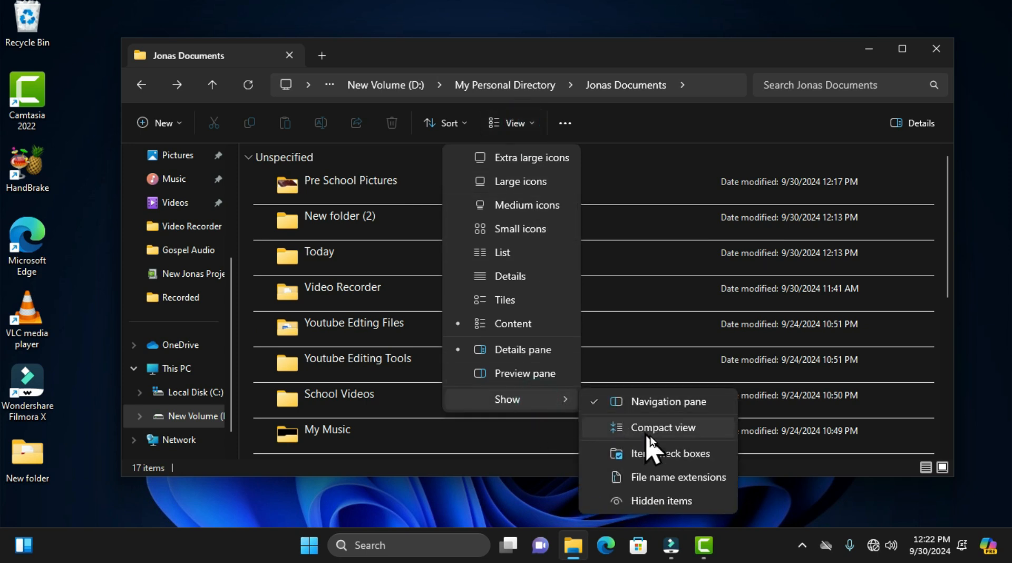
left_click(680, 433)
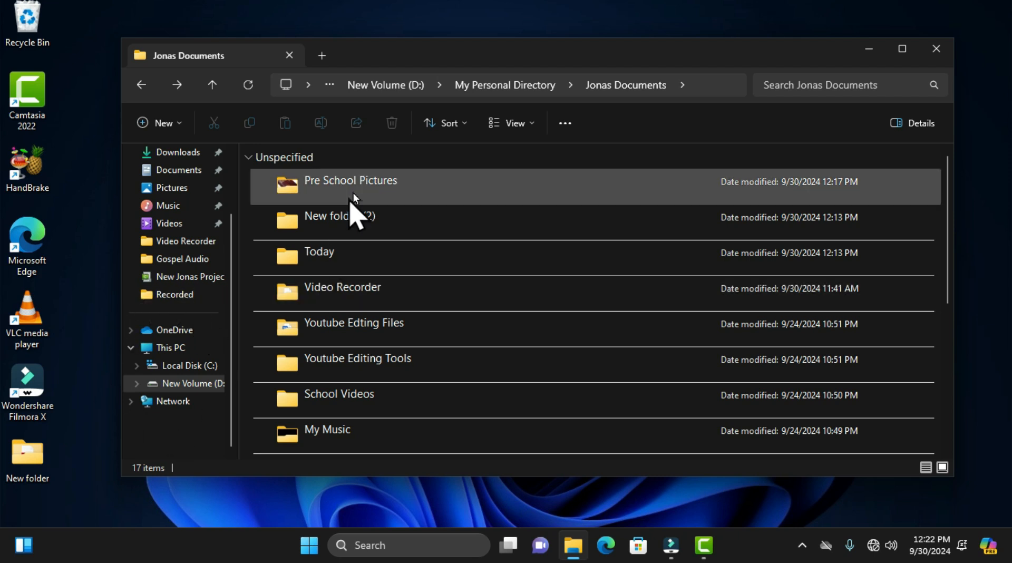
Step: Turn on item check boxes, and tick the Pre School Pictures and Today folders
left_click(512, 124)
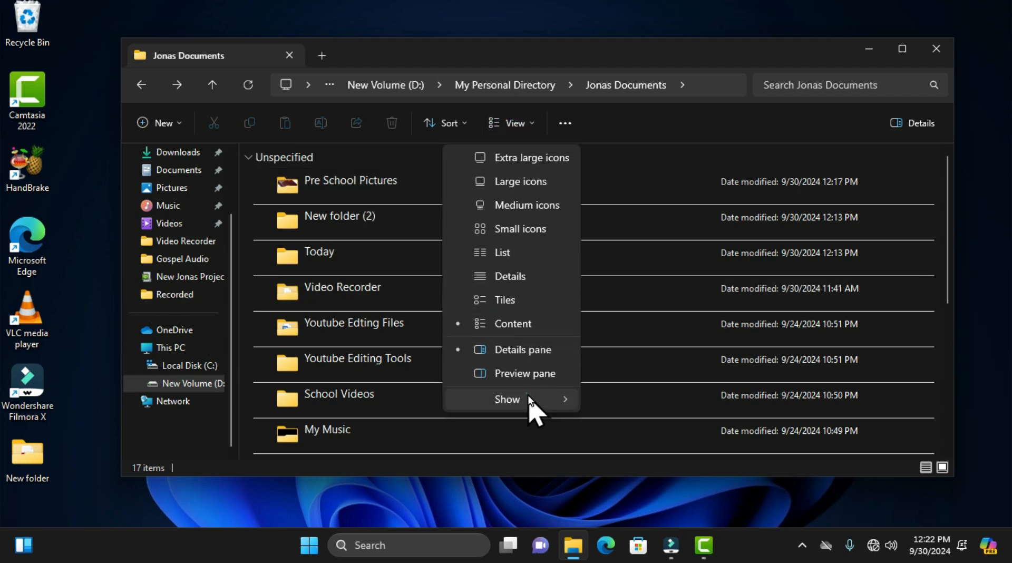
left_click(534, 404)
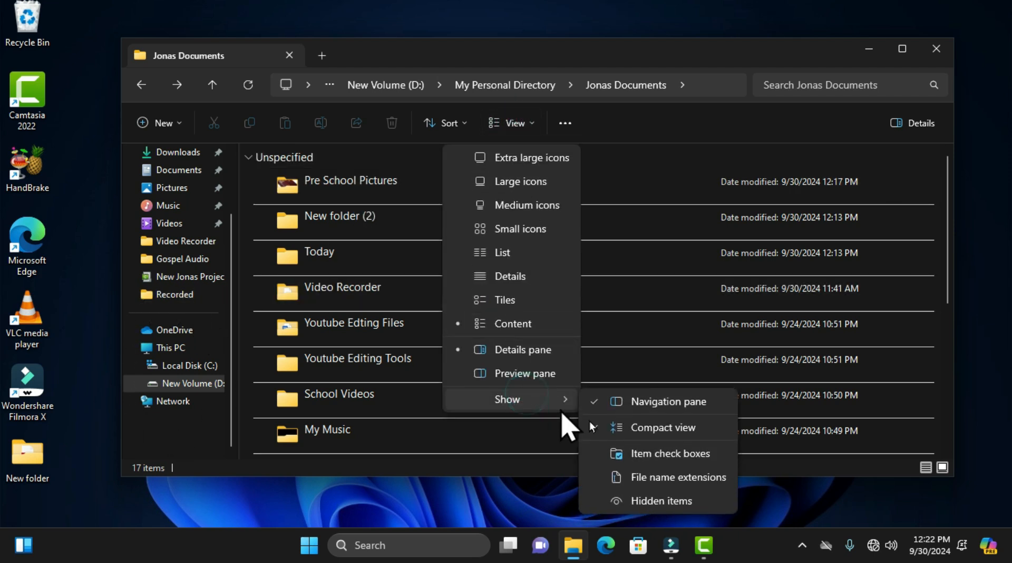
left_click(691, 462)
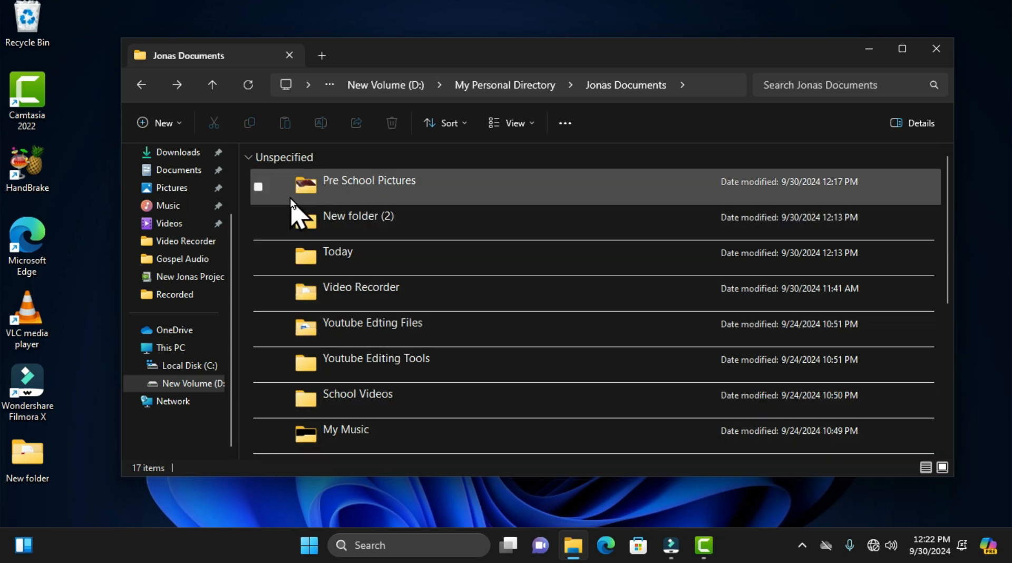
left_click(259, 187)
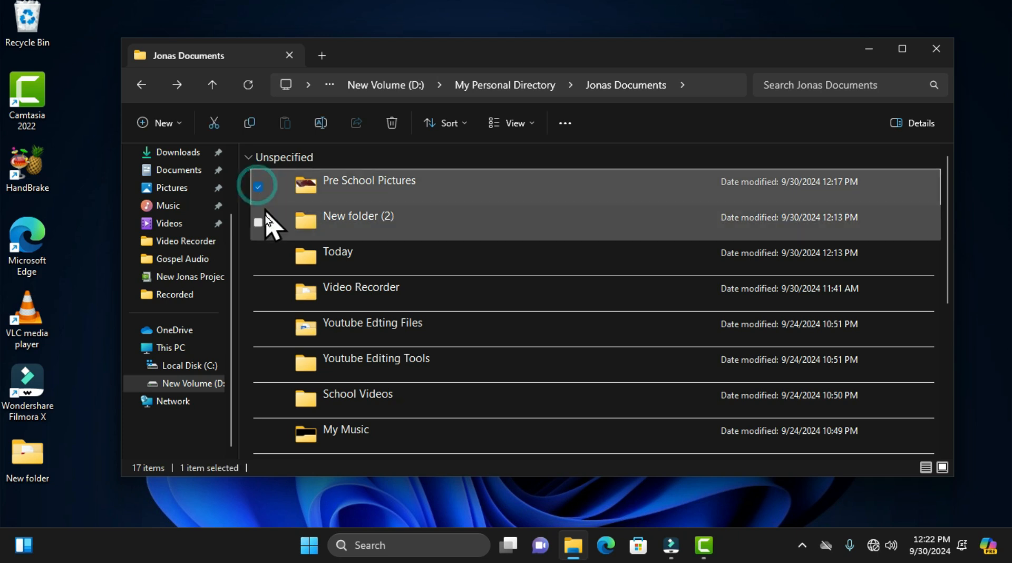
left_click(258, 257)
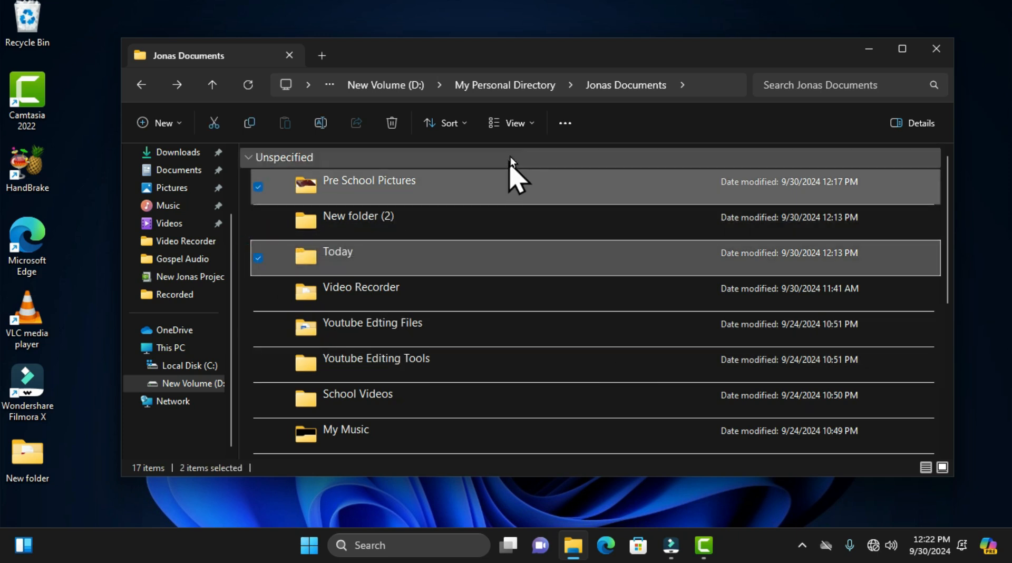
Step: Turn off item check boxes and Compact view
left_click(513, 126)
mouse_move(516, 409)
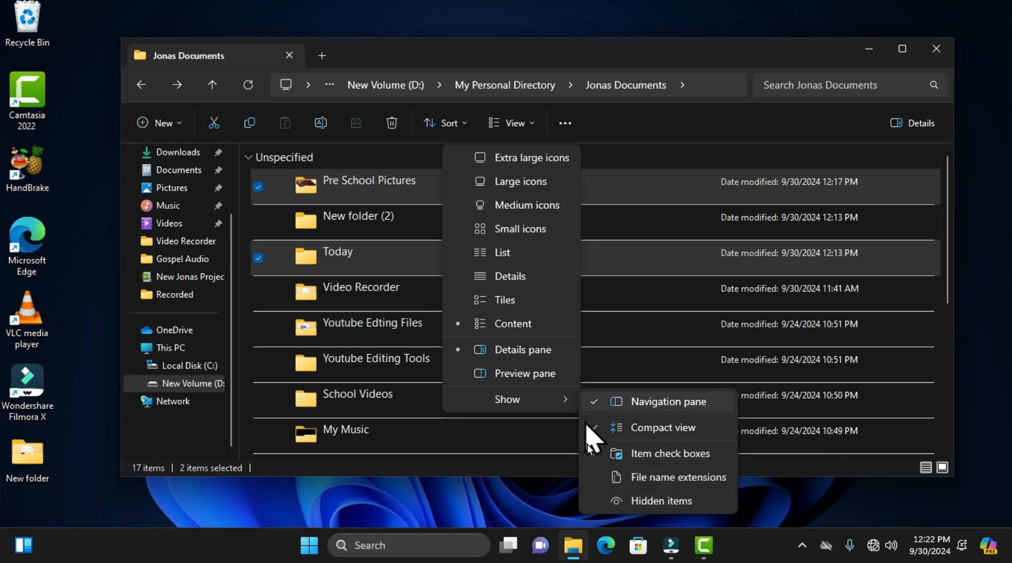
left_click(649, 452)
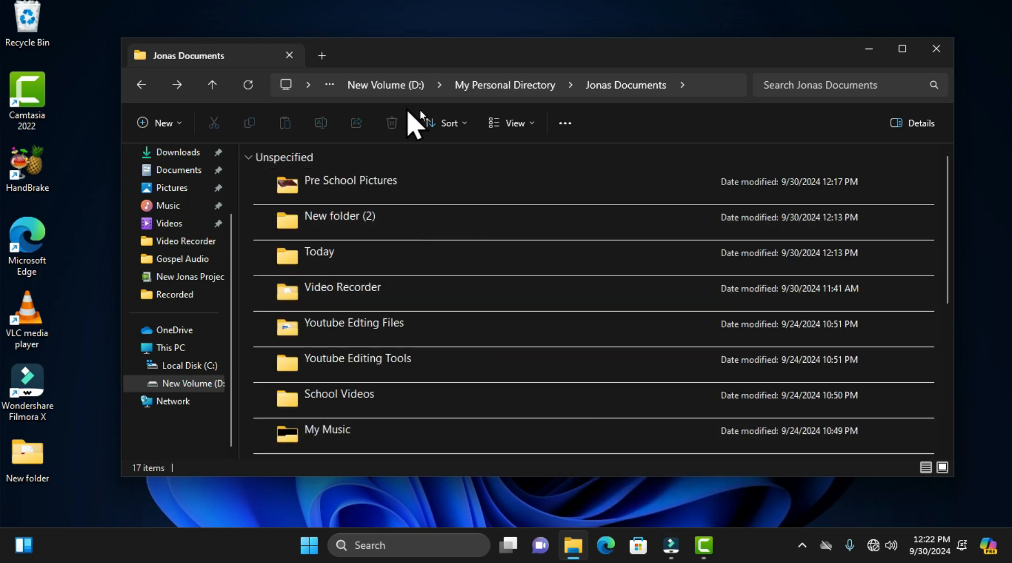
left_click(507, 124)
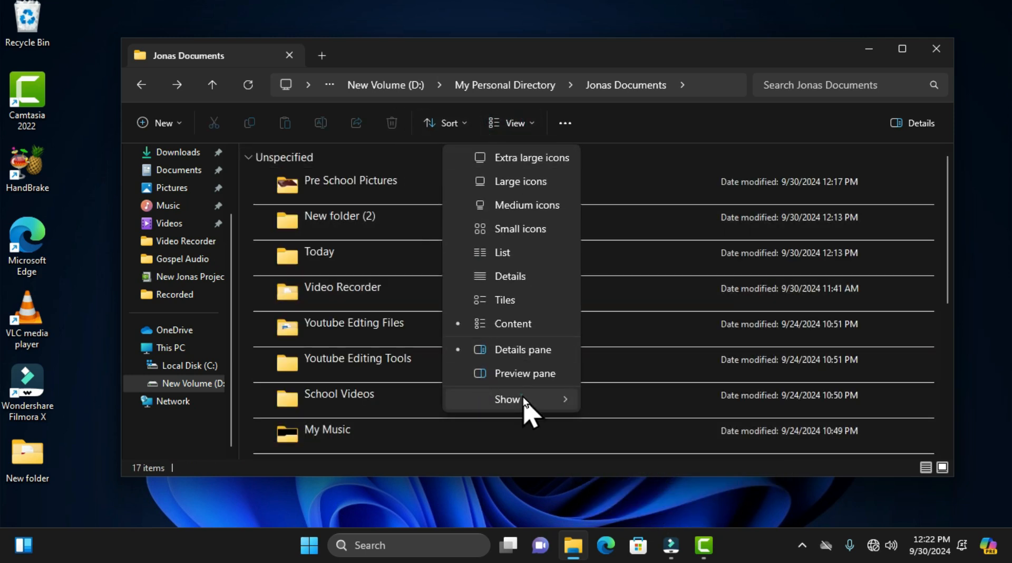
left_click(643, 427)
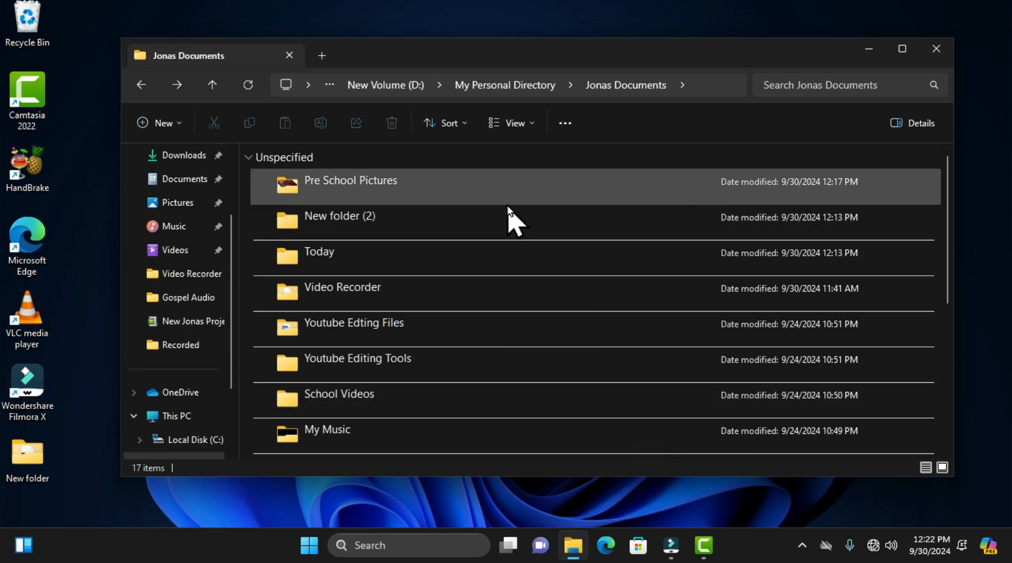
Step: Select all items in Jonas Documents, and deselect them all again
left_click(565, 124)
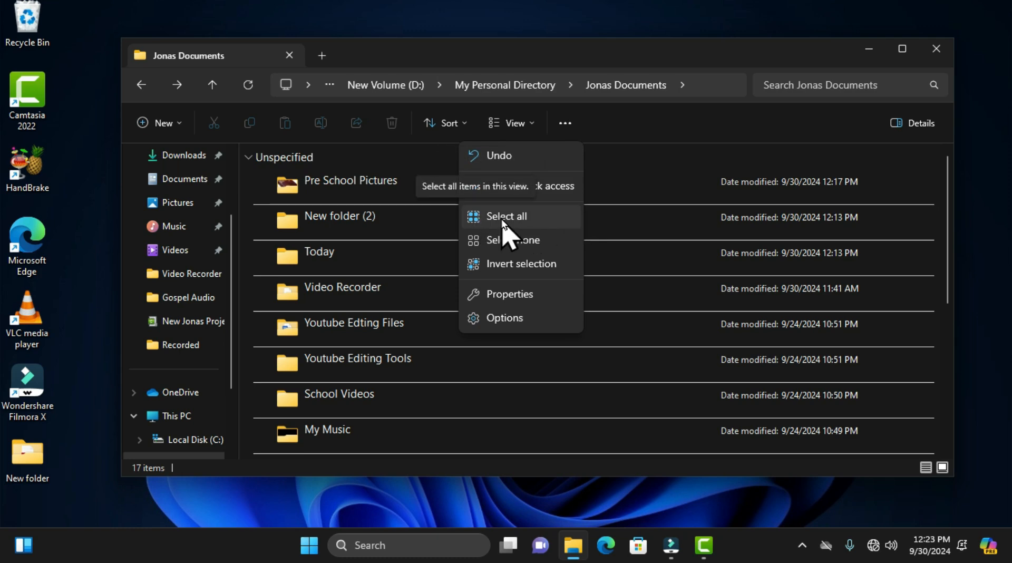
left_click(482, 218)
scroll(395, 348, "down", 3)
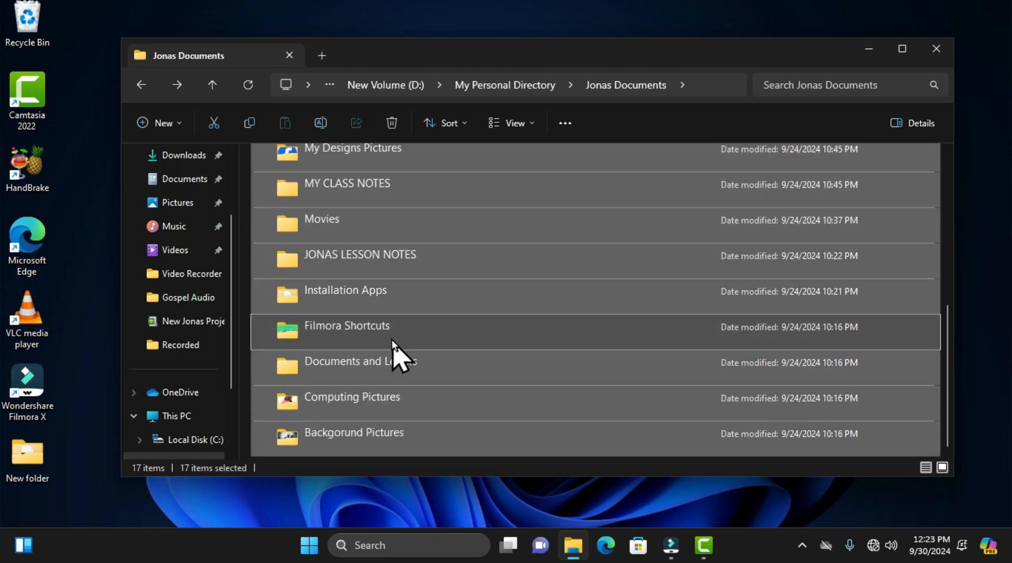
left_click(565, 125)
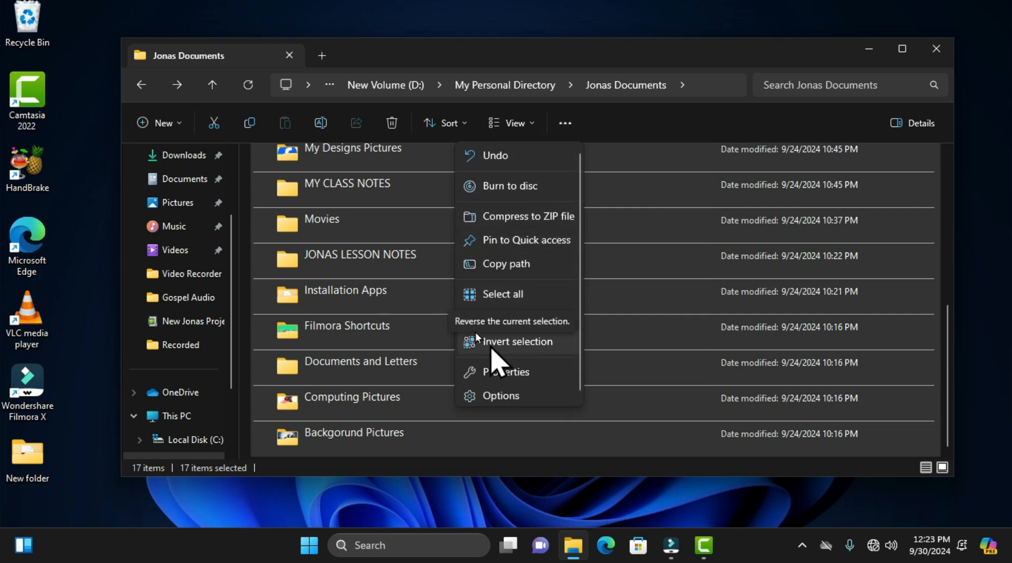
left_click(504, 319)
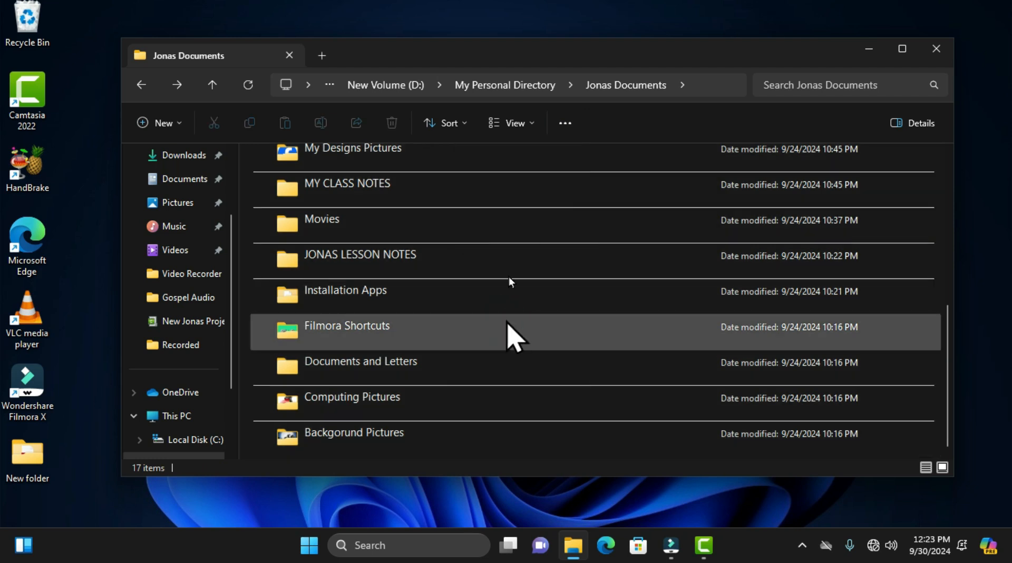
Step: Select the Movies, JONAS LESSON NOTES and Installation Apps folders, and invert the selection
left_click(565, 125)
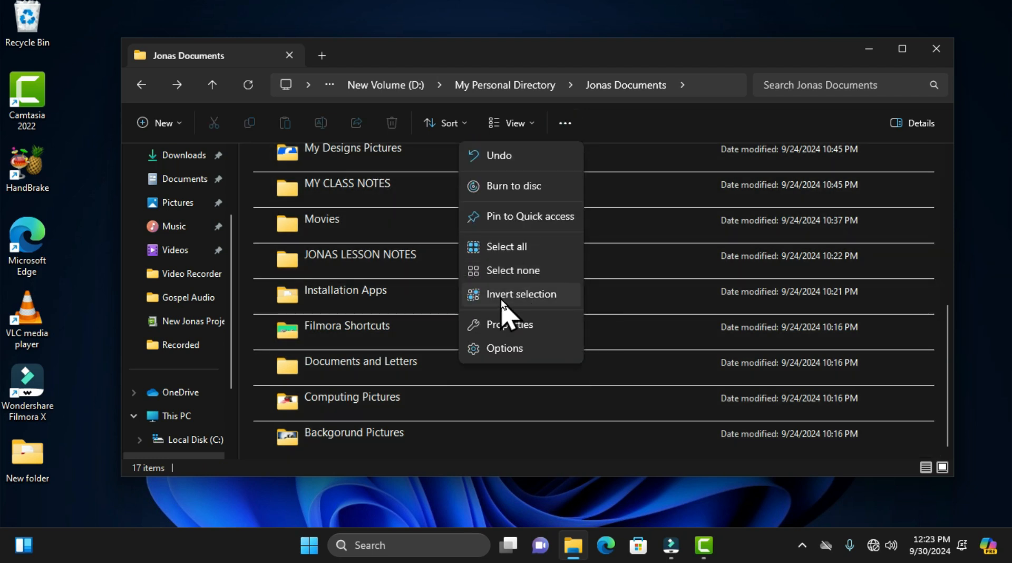
left_click(631, 131)
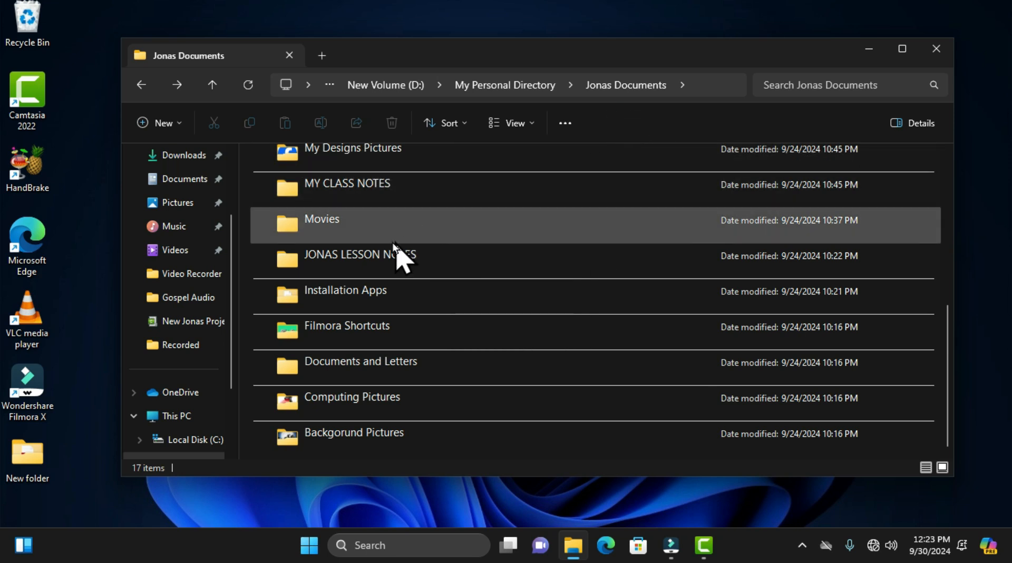
left_click(363, 232)
left_click(373, 255, "ctrl")
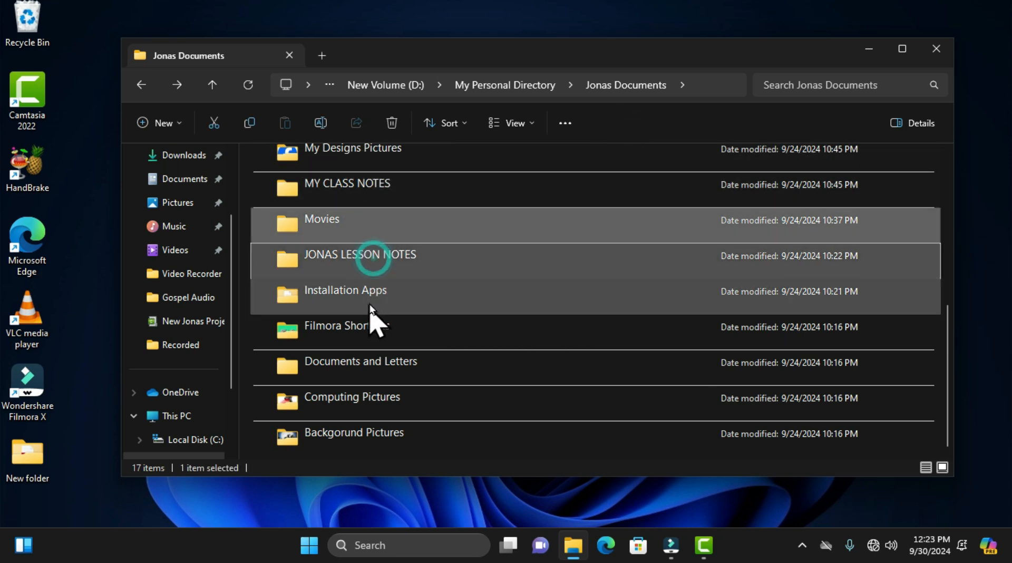
left_click(369, 290, "ctrl")
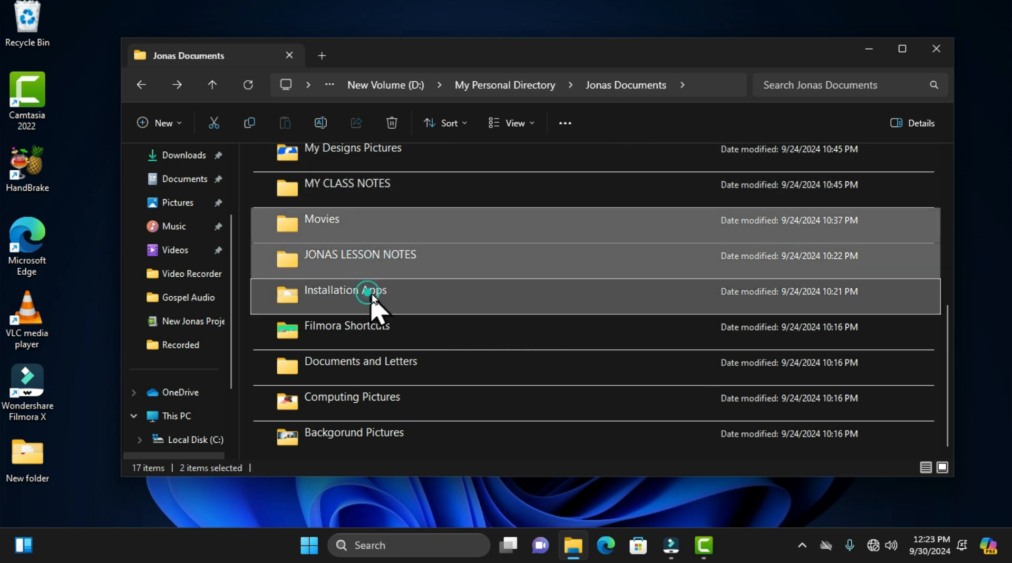
left_click(566, 125)
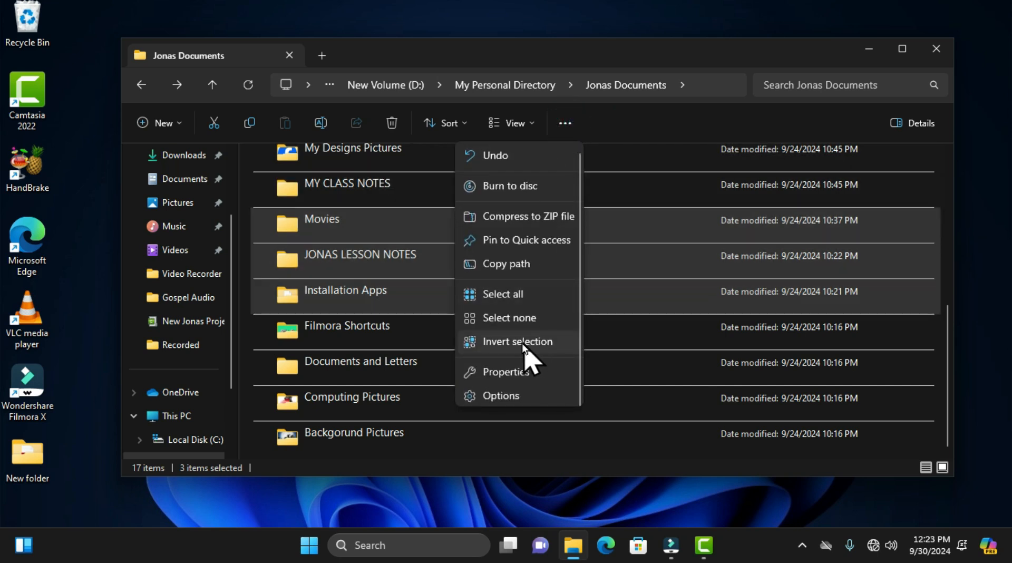
left_click(523, 345)
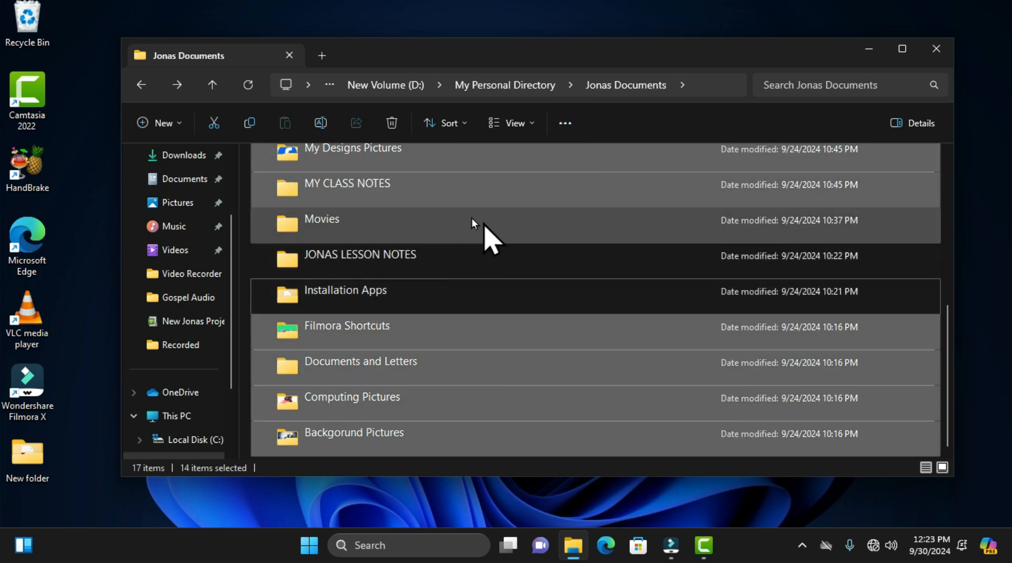
Step: Check which folders the inverted selection covers, and clear the selection
scroll(497, 294, "up", 3)
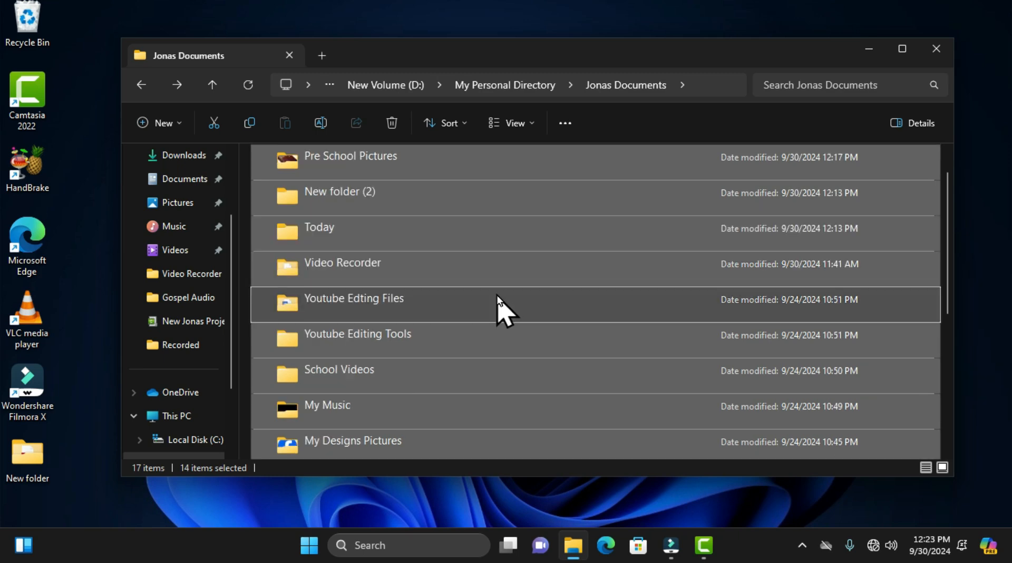
scroll(495, 299, "down", 5)
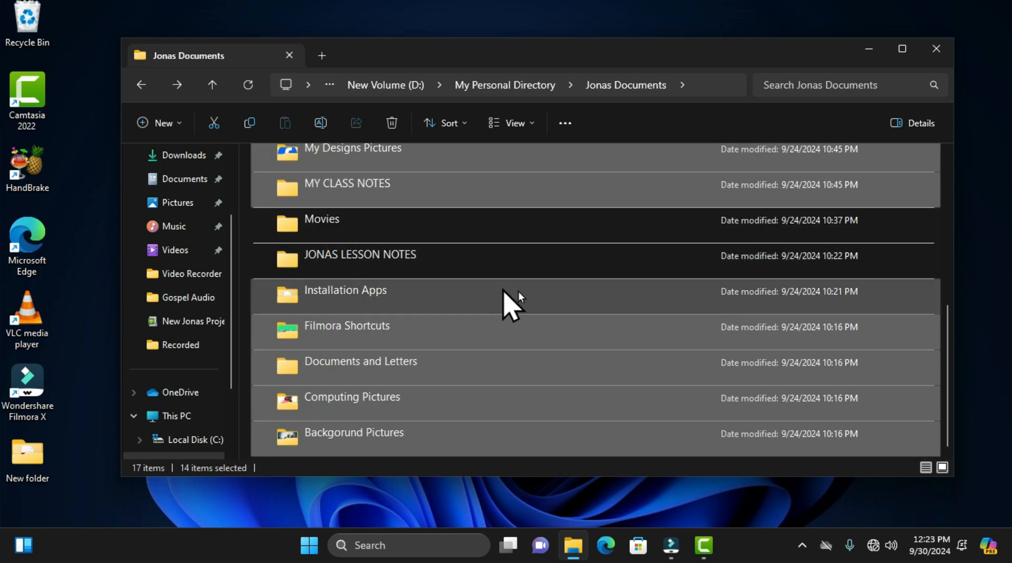
scroll(524, 272, "up", 5)
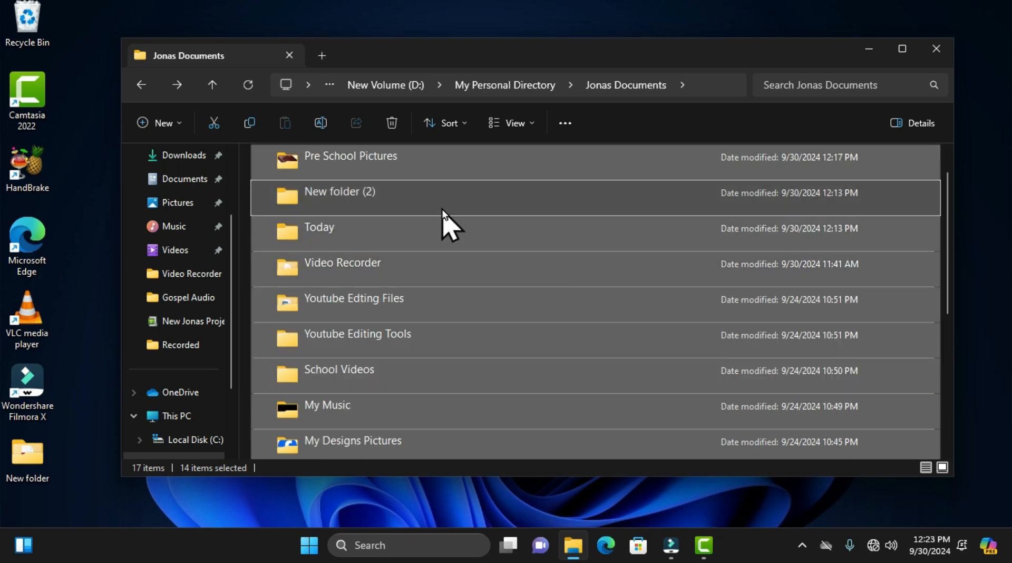
left_click(565, 123)
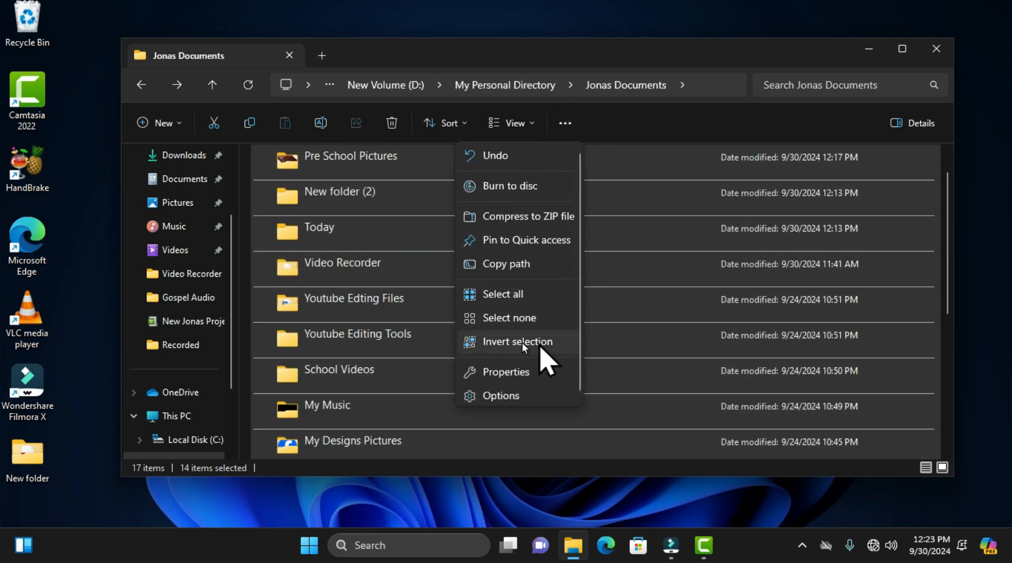
left_click(527, 318)
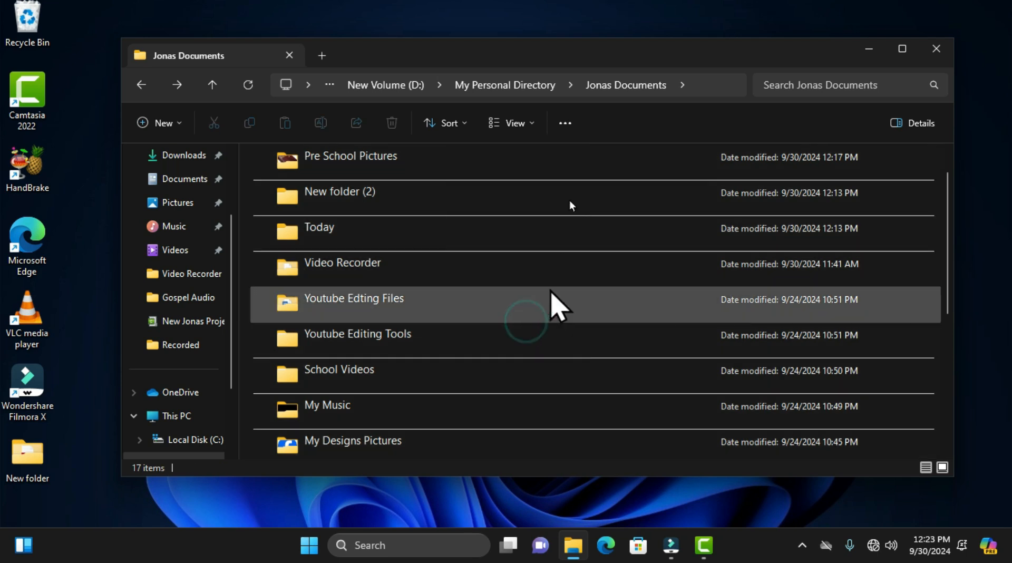
Step: Open the properties of the Jonas Documents folder
left_click(568, 125)
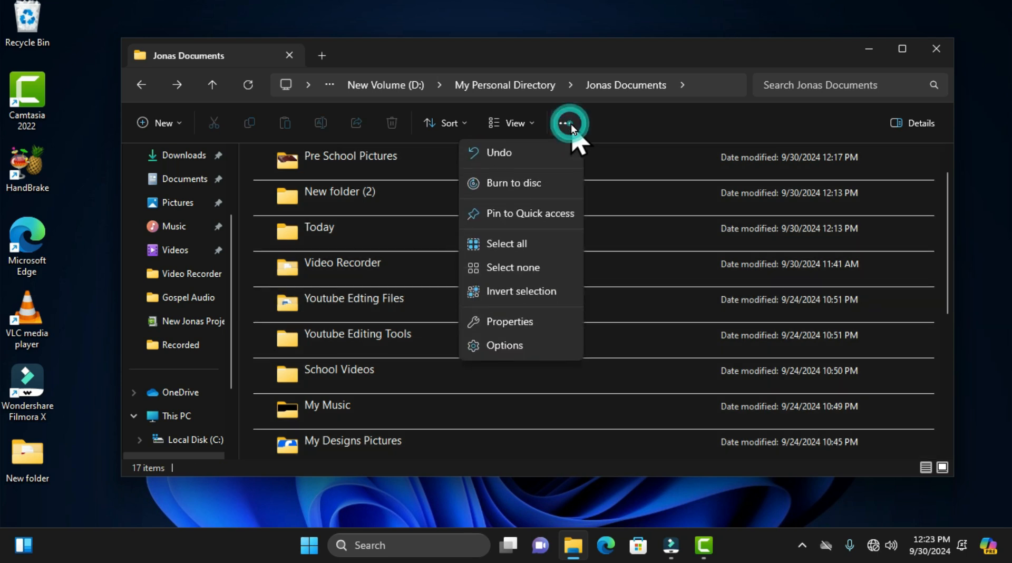
left_click(525, 323)
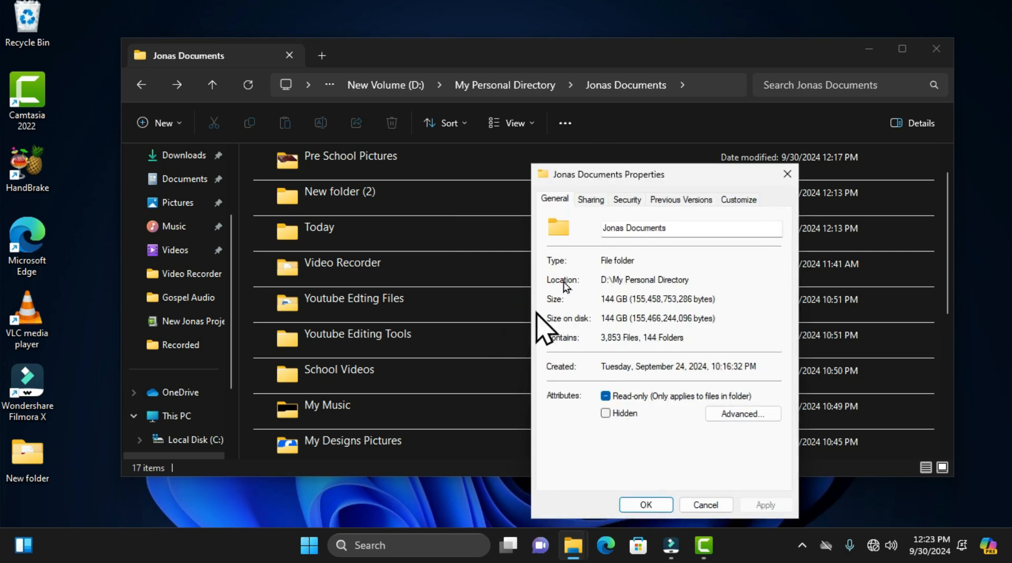
Step: Review the general properties of the Jonas Documents folder, and close its properties window
left_click_drag(636, 177, 598, 134)
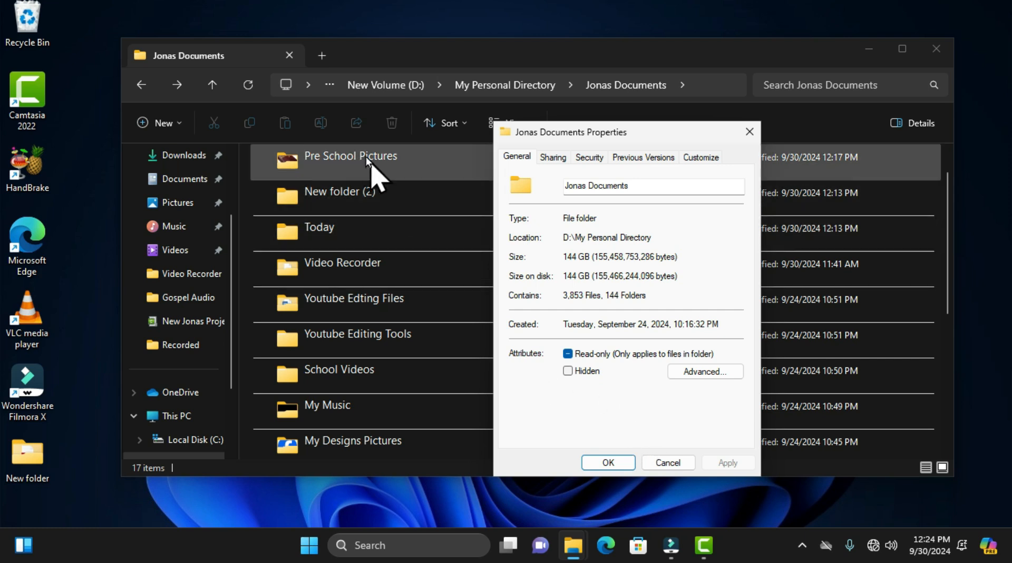
left_click(757, 134)
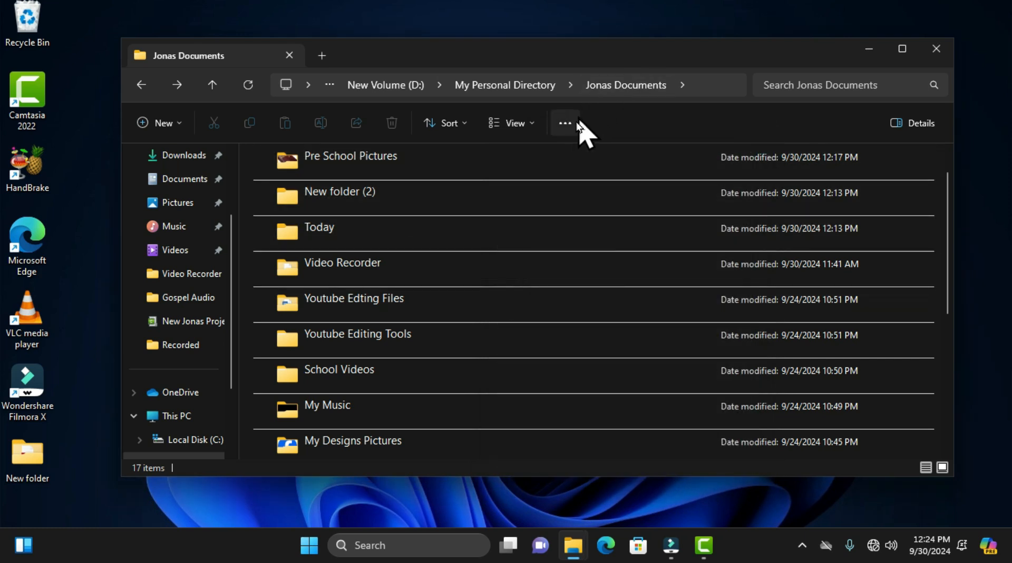
Step: Open Folder Options, look through its General, View and Search settings, and close it without changes
left_click(570, 123)
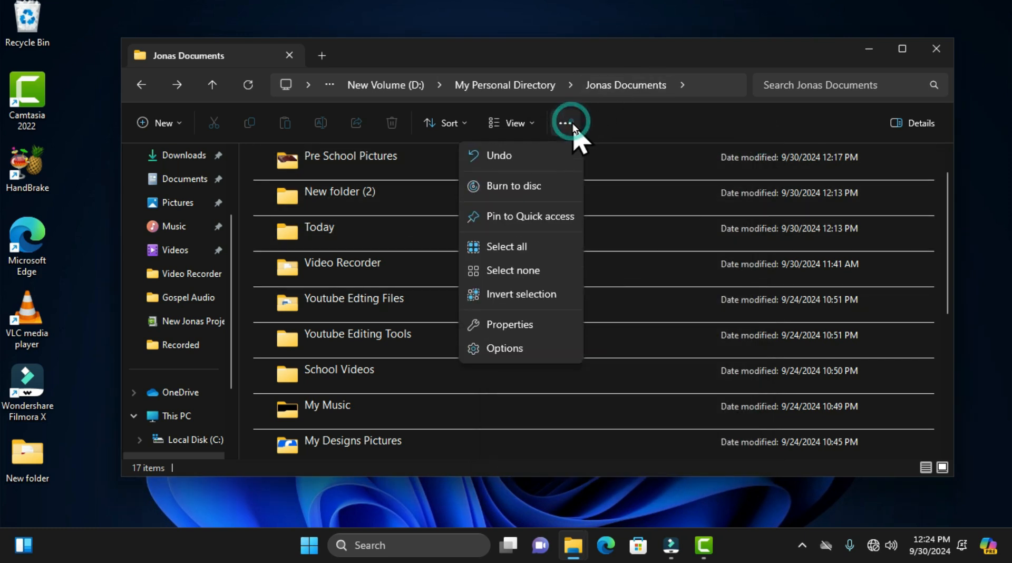
left_click(522, 350)
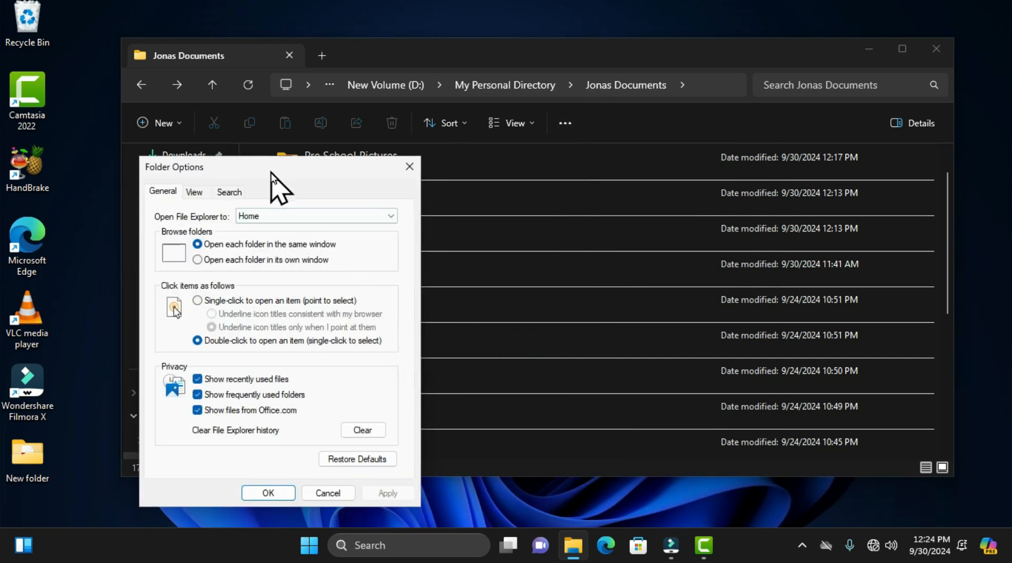
left_click_drag(271, 172, 547, 131)
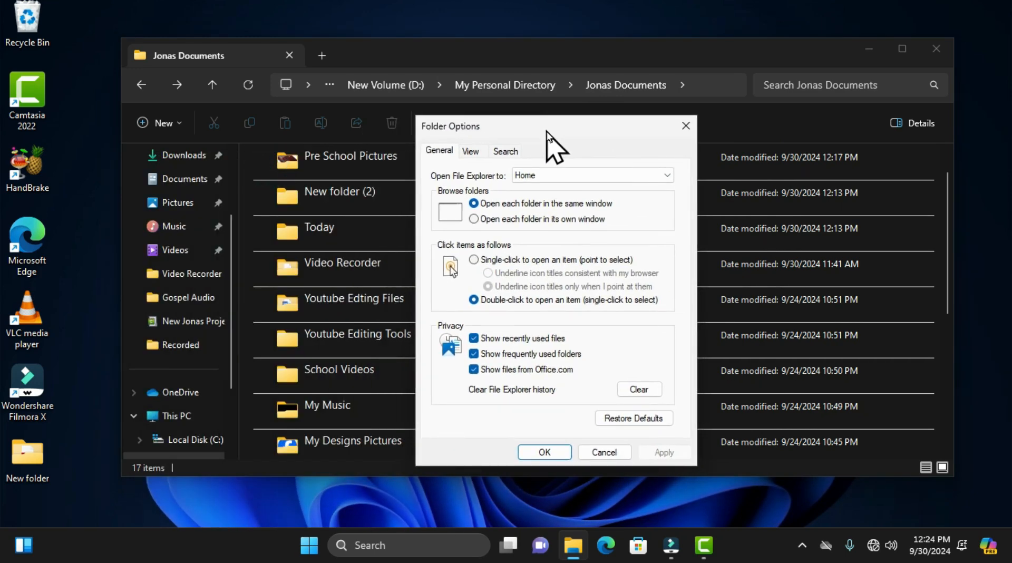
left_click(471, 151)
left_click(504, 151)
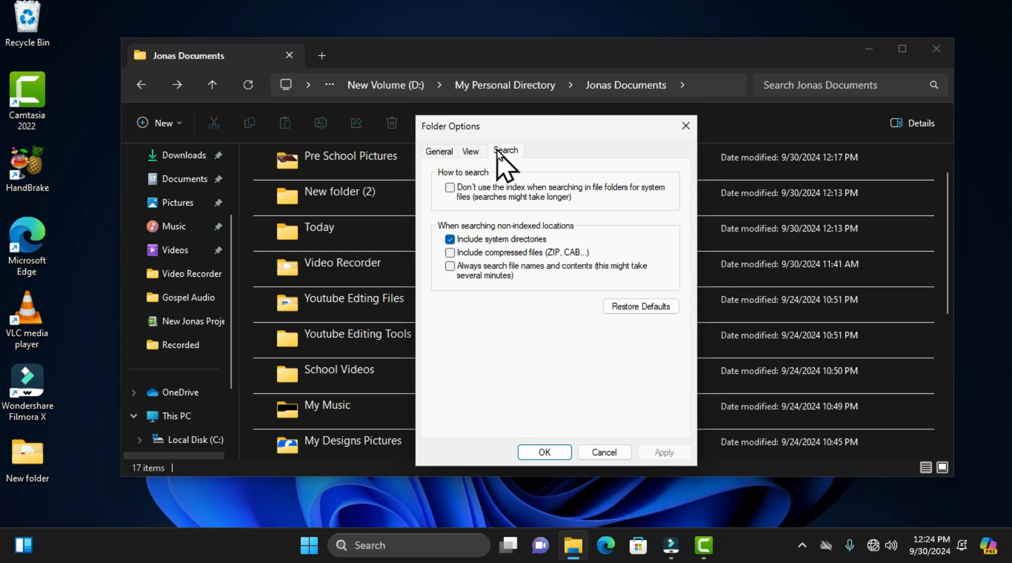
left_click(685, 127)
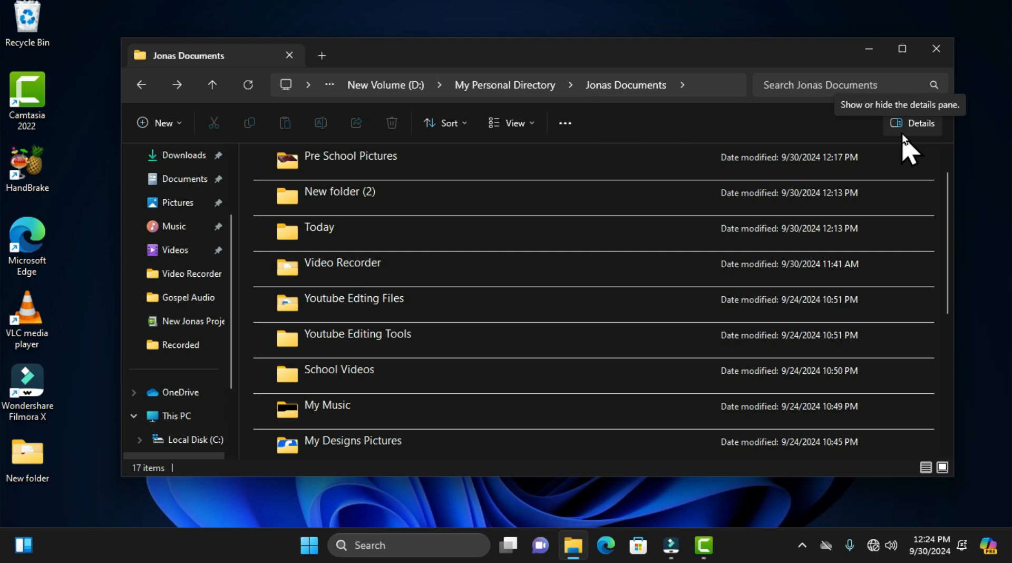
Step: Show the details pane and view the details of New folder (2) in it
left_click(917, 131)
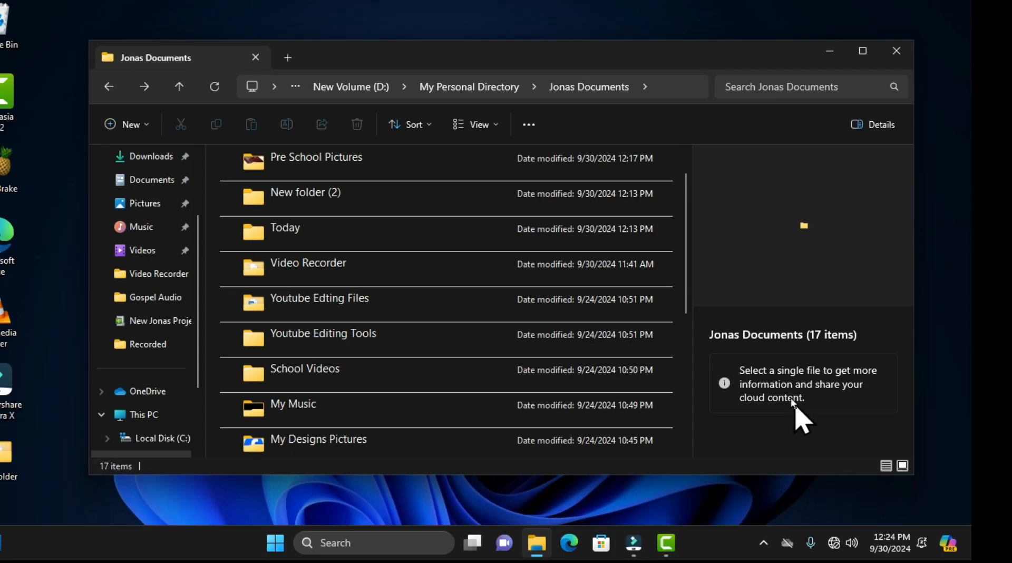
left_click(343, 203)
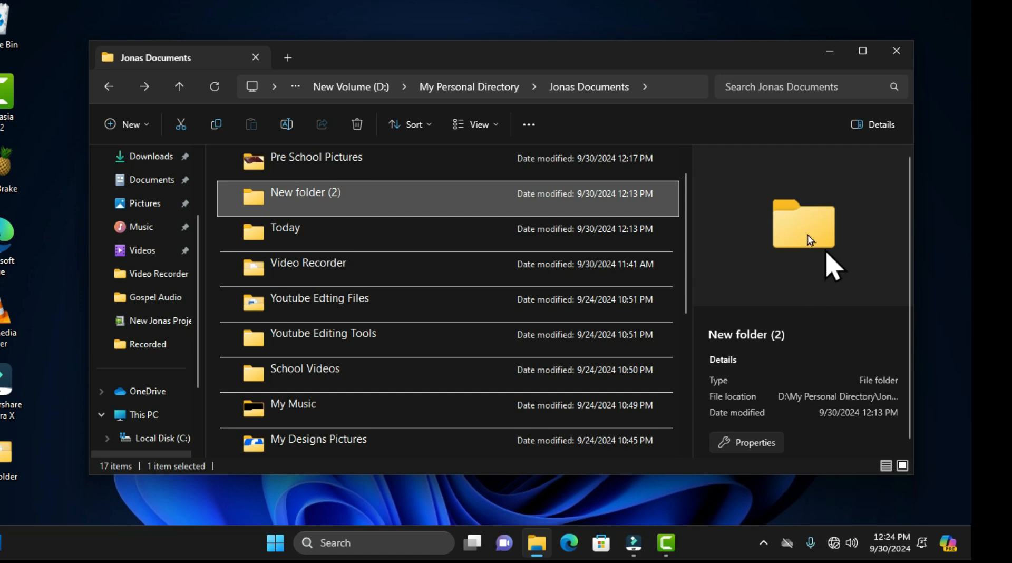
scroll(806, 352, "down", 1)
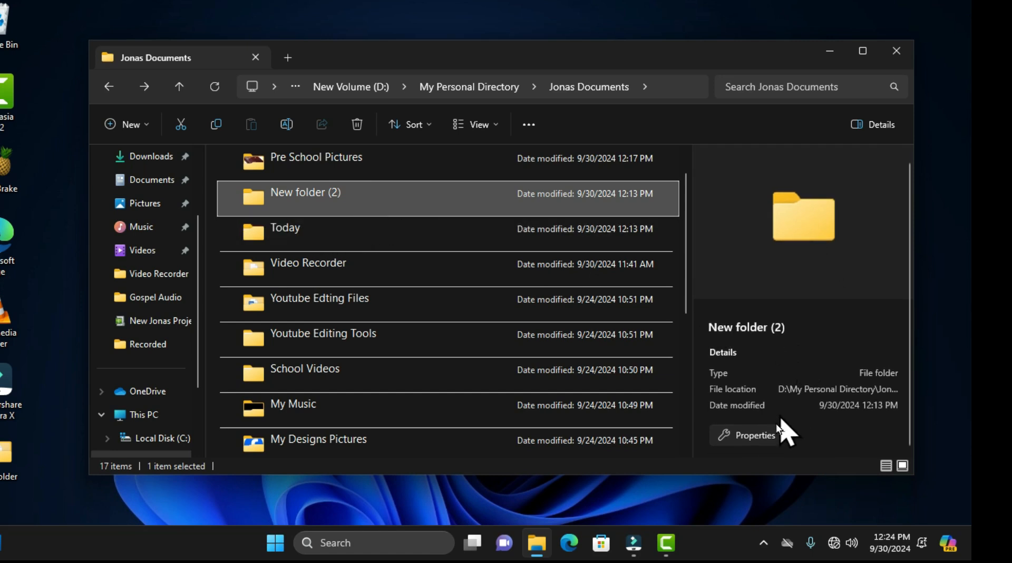
Step: Examine the properties of New folder (2) from the details pane, and close the properties window
left_click(743, 436)
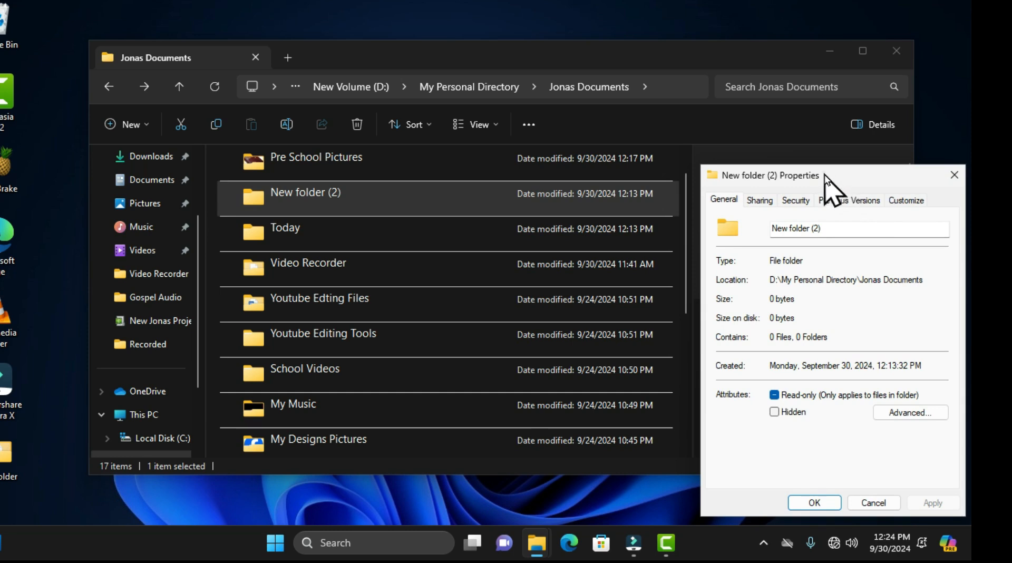
left_click_drag(824, 176, 733, 149)
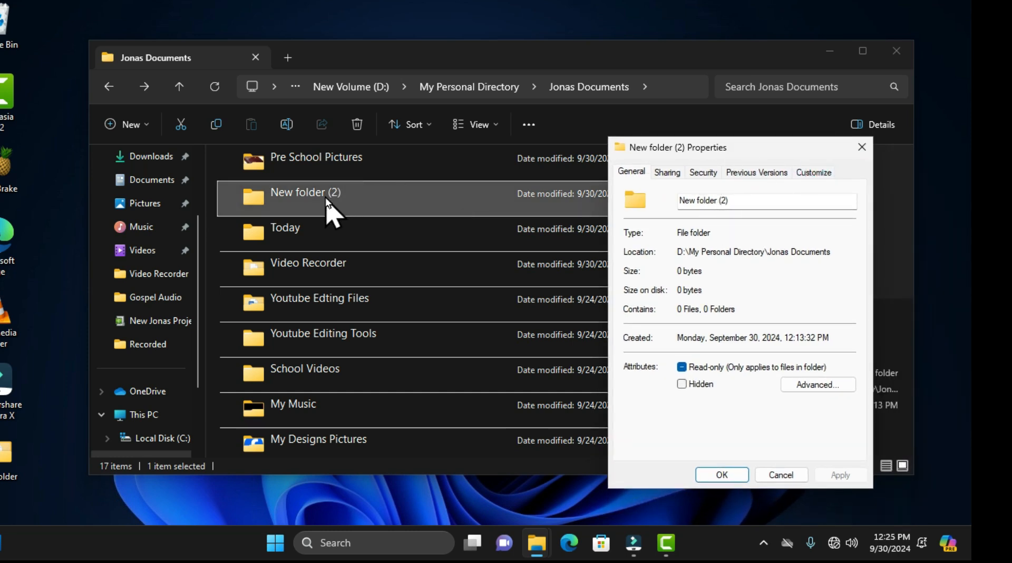
left_click(861, 147)
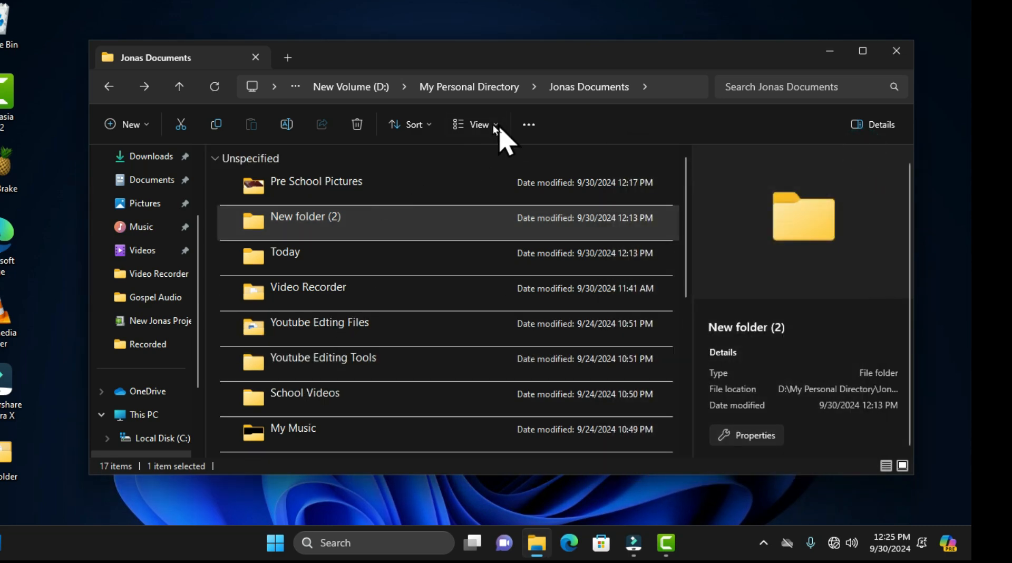
Step: Display the Jonas Documents folders as large icons, and open the Youtube Edting Files folder
left_click(477, 125)
left_click(485, 184)
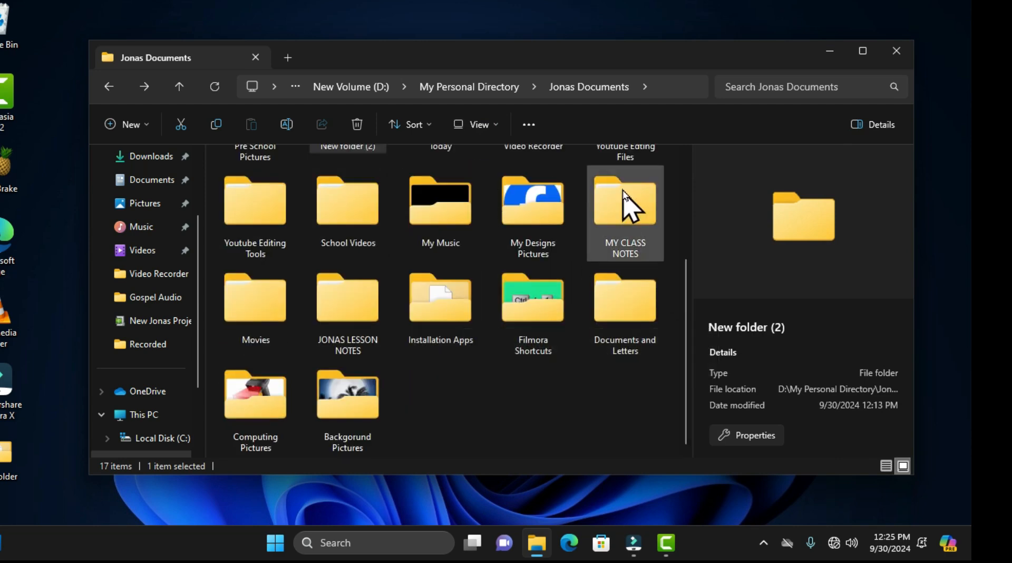
double_click(615, 216)
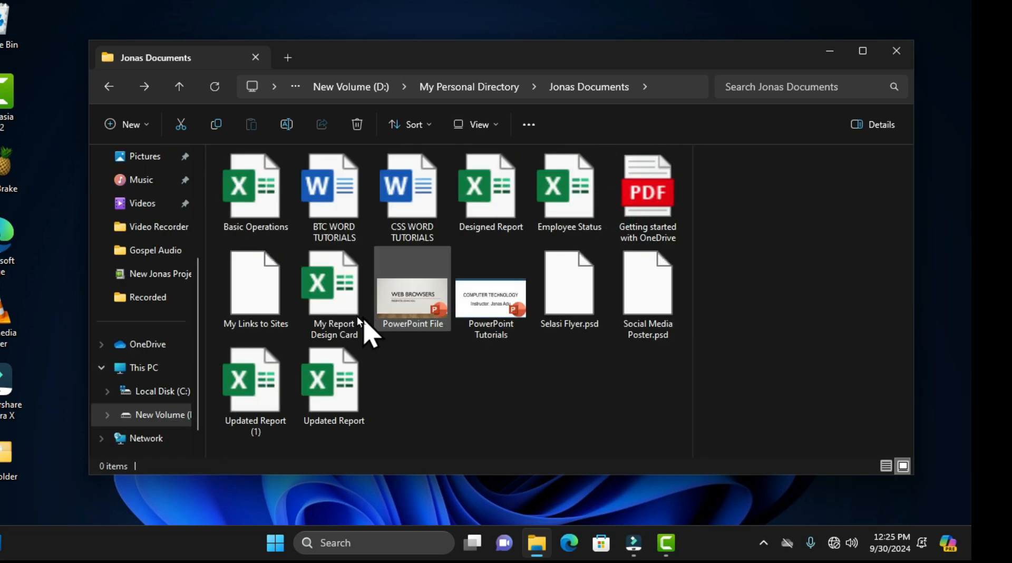
Step: Review the Basic Operations workbook's information in the details pane and its properties window, and close the window
left_click(253, 181)
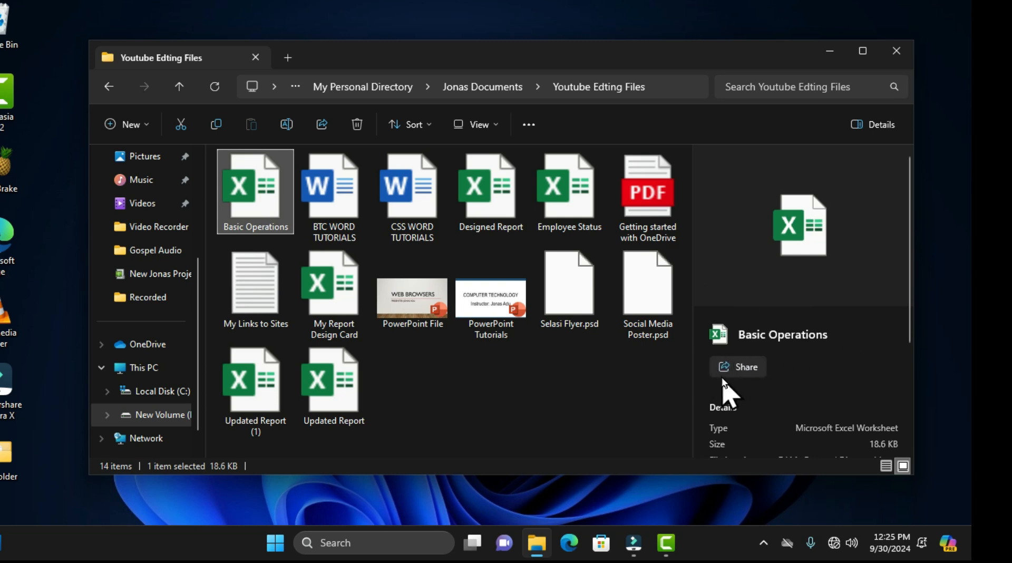
scroll(795, 372, "down", 3)
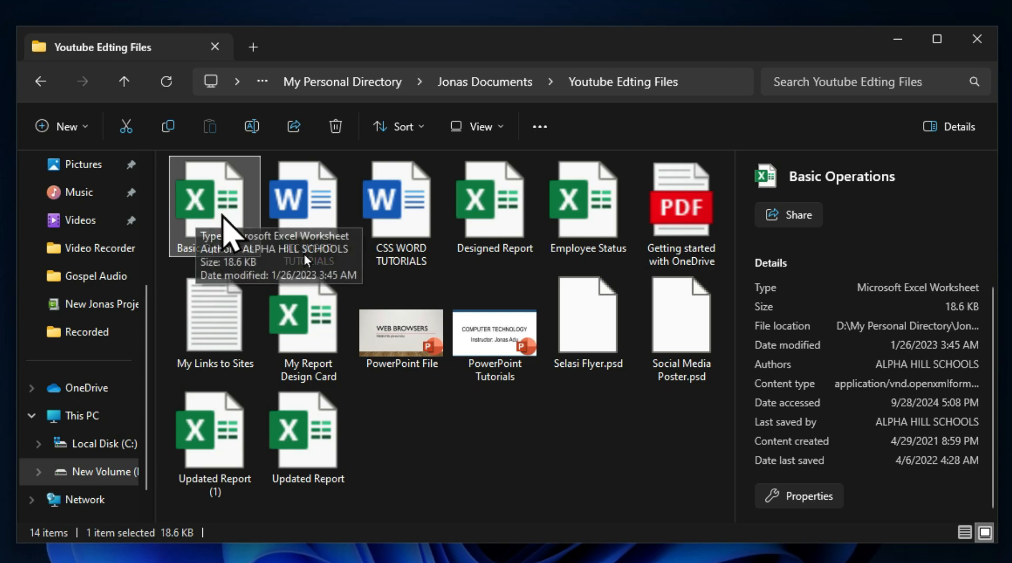
left_click(815, 501)
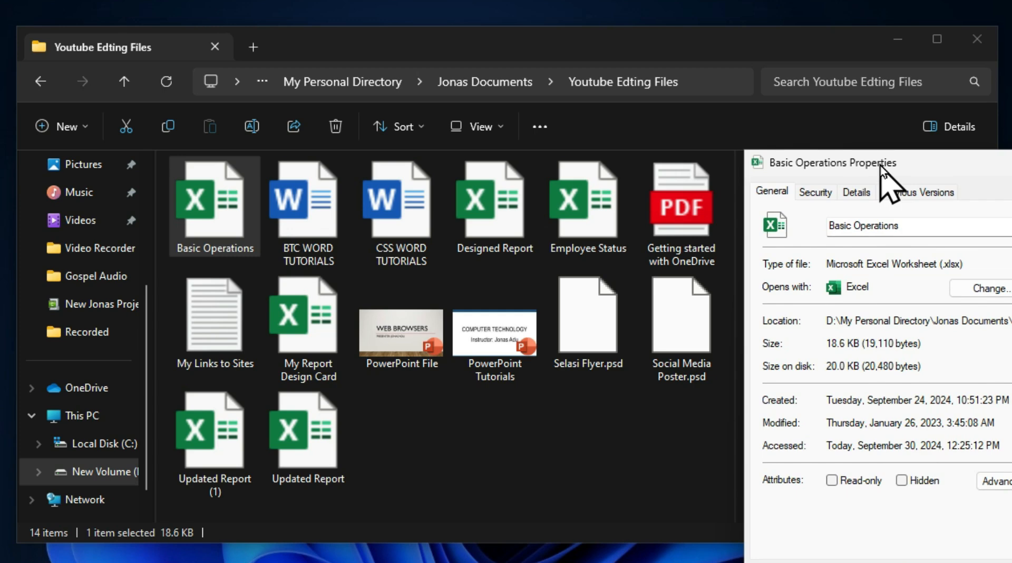
left_click_drag(880, 166, 752, 145)
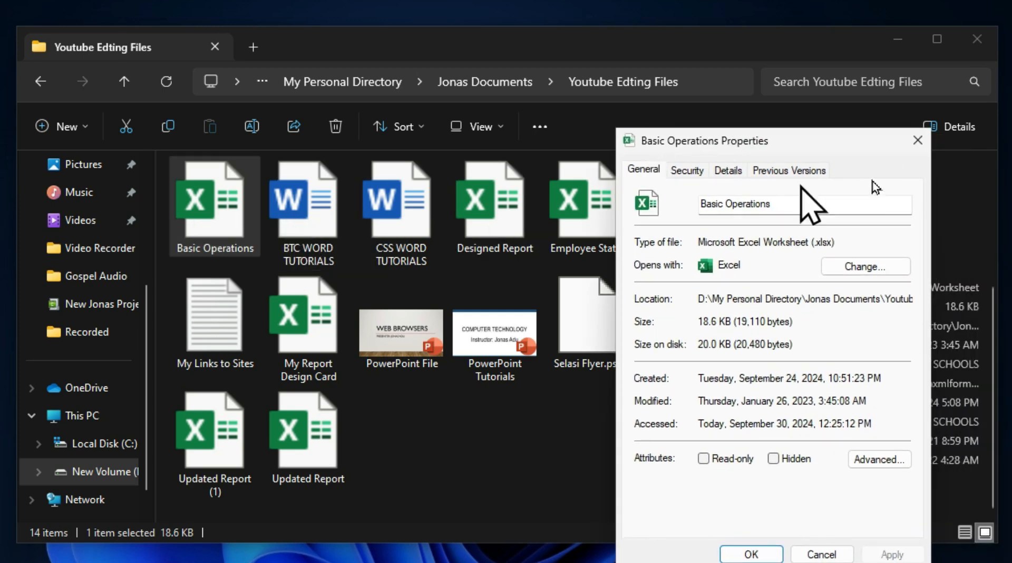
left_click(917, 140)
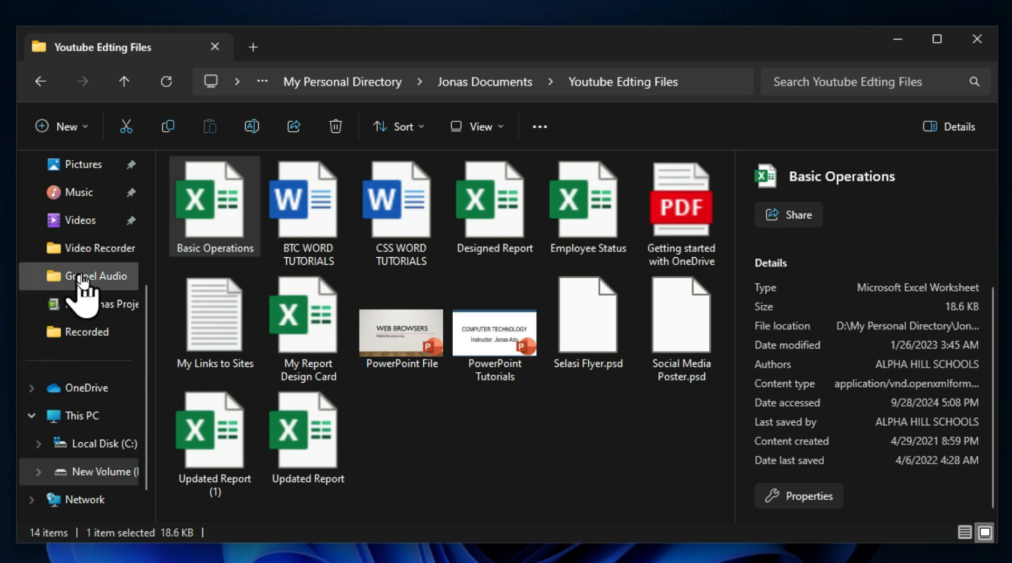
Step: Go to the Pictures folder and look through the details of the Worksheet video
left_click(98, 252)
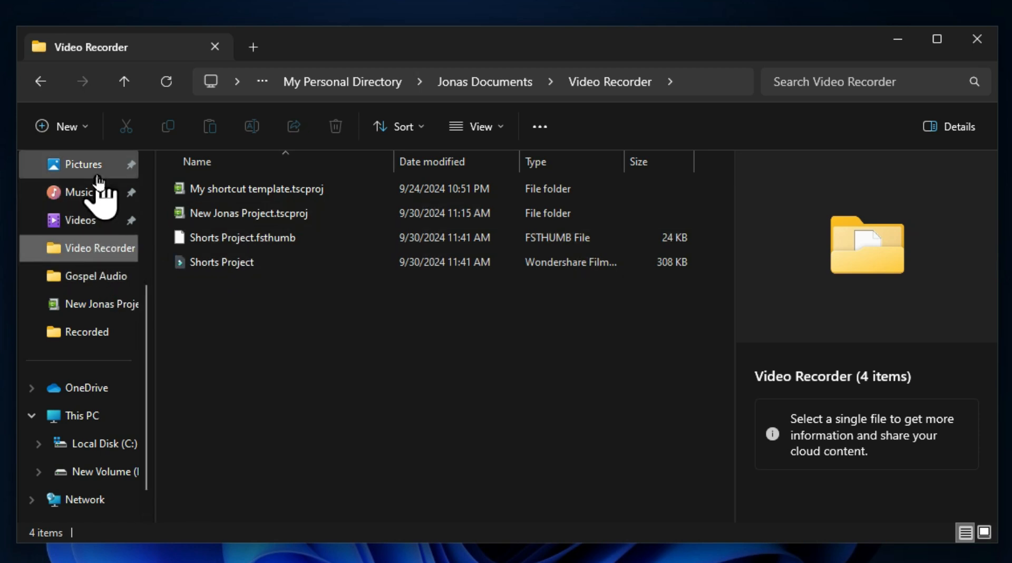
left_click(87, 164)
left_click(476, 329)
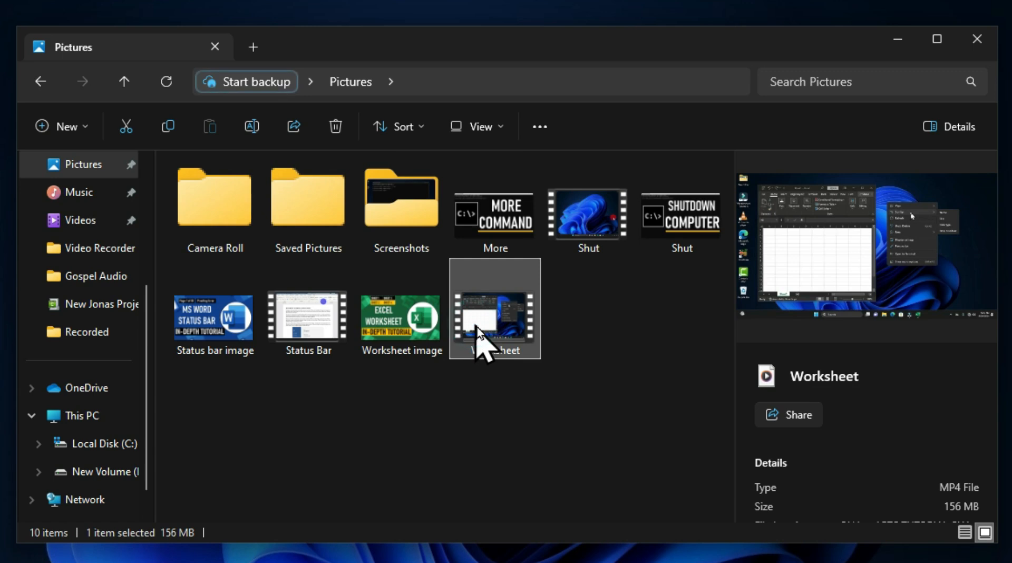
scroll(904, 364, "down", 4)
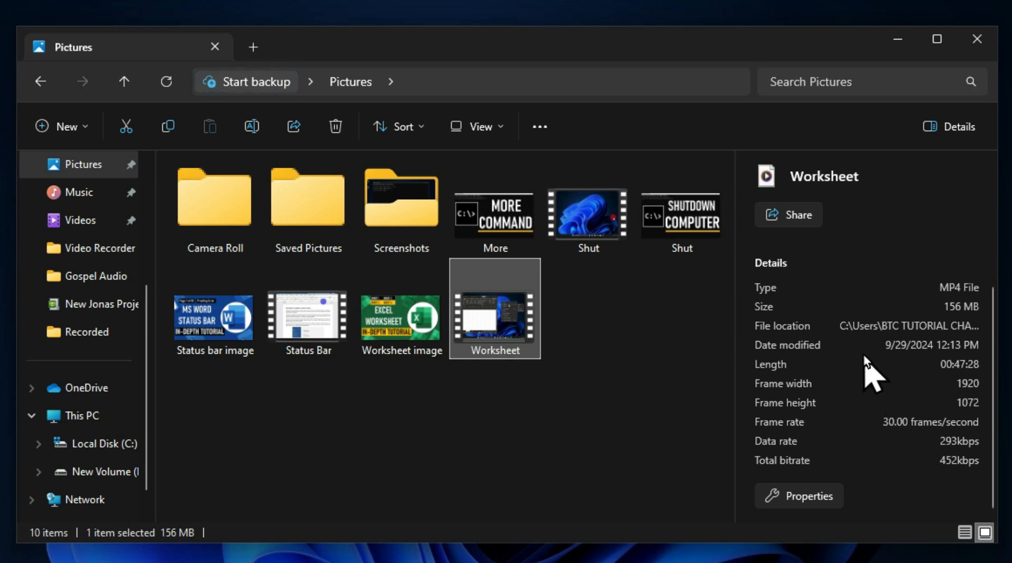
Step: Hide the details pane, and show the Shut video in the preview pane
left_click(953, 138)
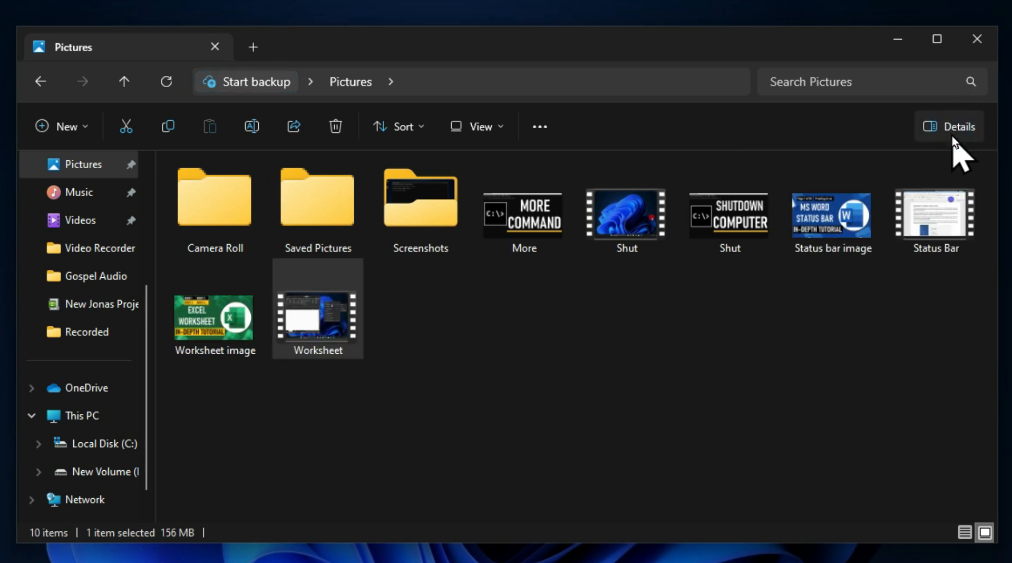
left_click(764, 234)
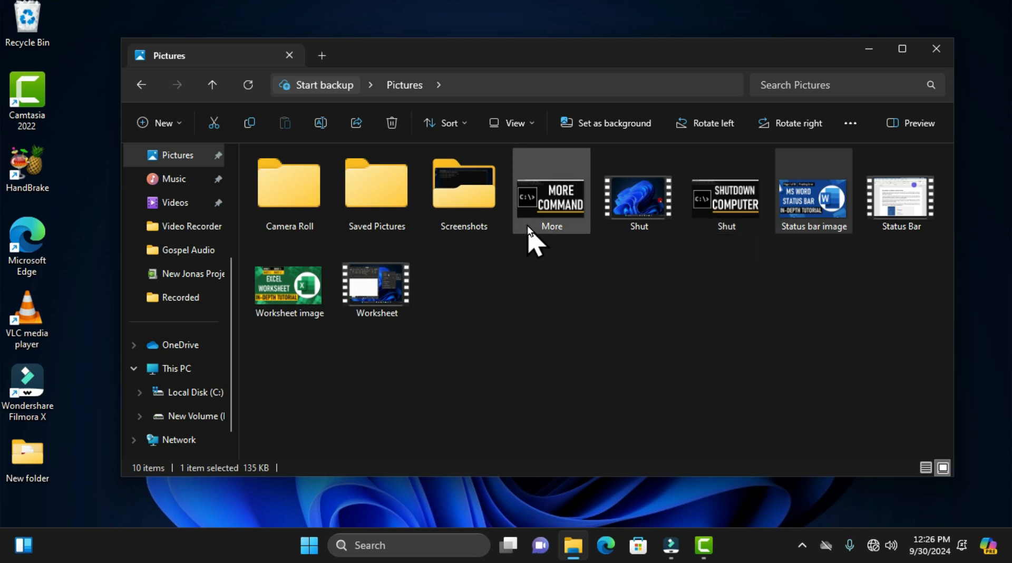
left_click(632, 197)
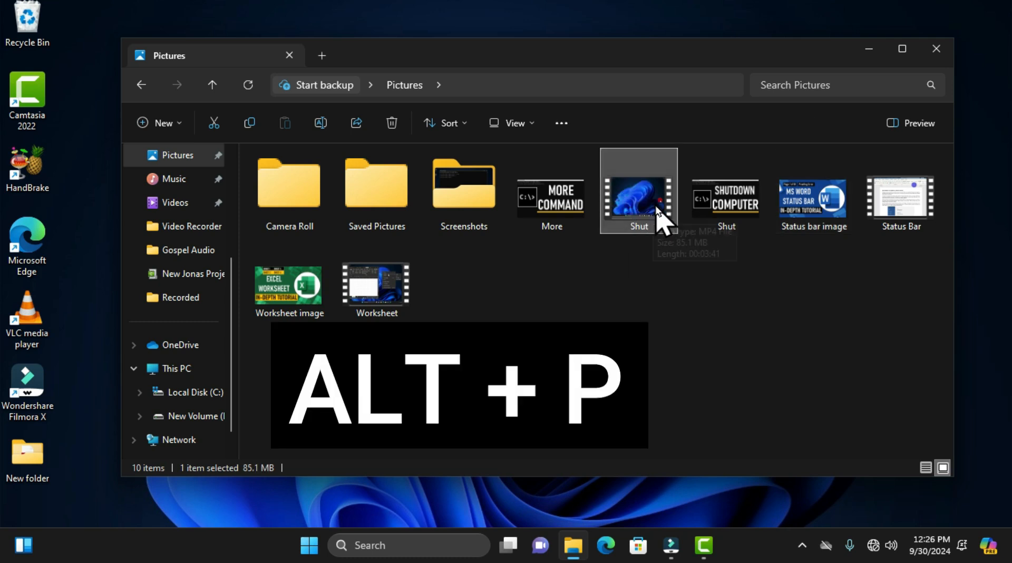
key("alt+p")
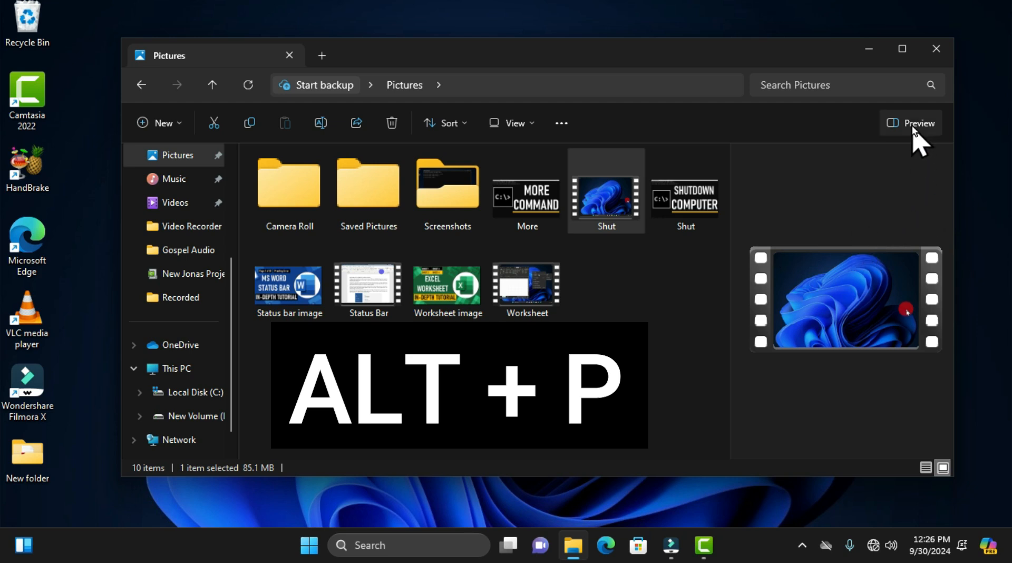
Step: Switch from the preview pane to the details pane, and look through the Shut video's details
key("shift+alt+p")
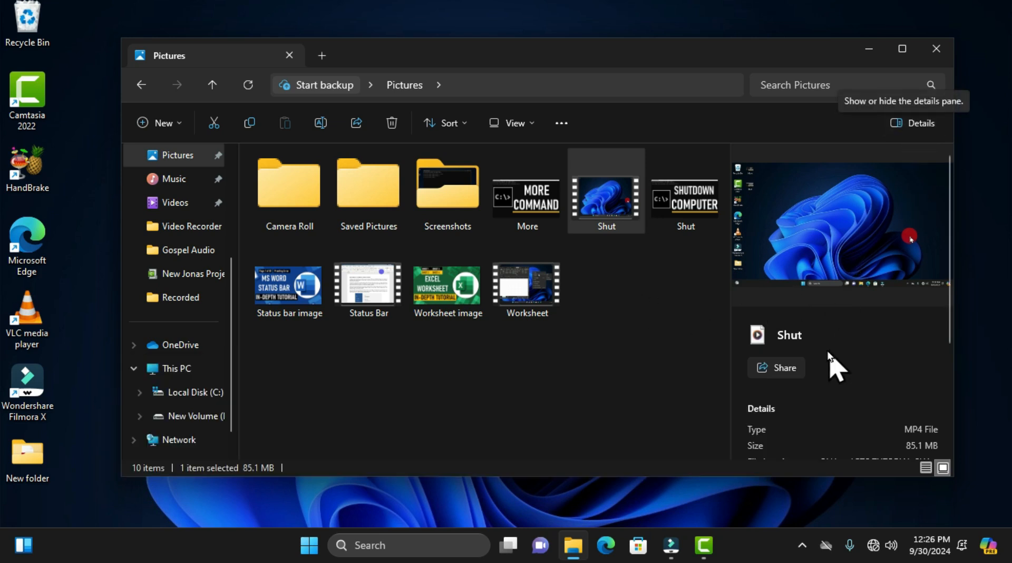
scroll(836, 366, "down", 3)
scroll(831, 354, "up", 3)
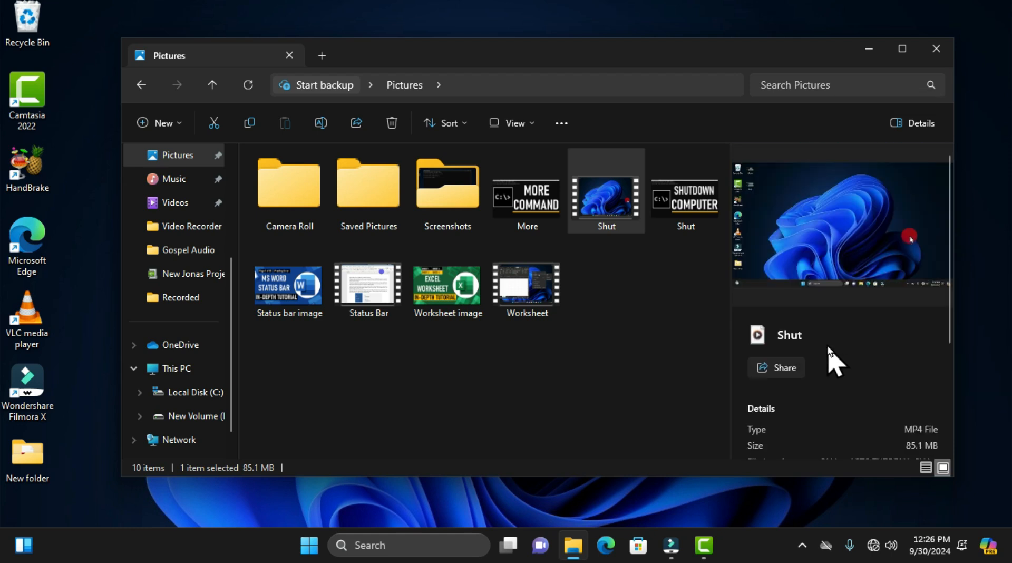
Step: Switch to the preview pane and back to the details pane, and hide the details pane
key("alt+p")
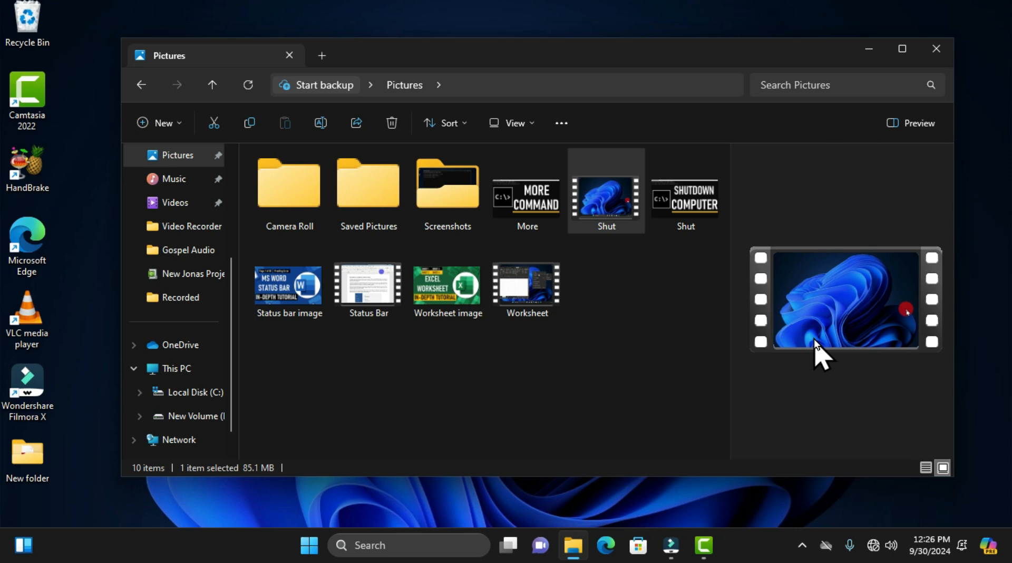
key("alt+shift+p")
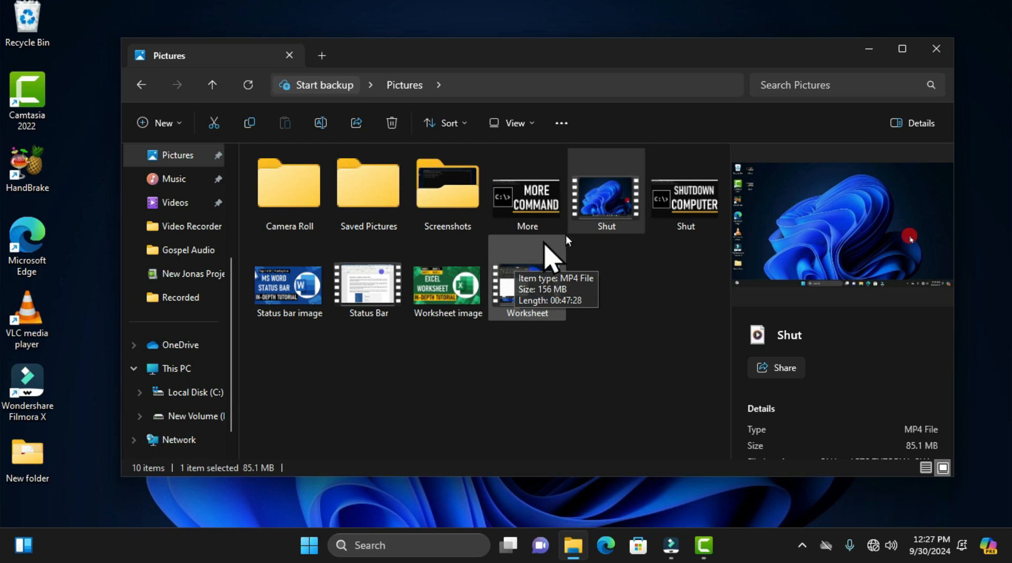
left_click(936, 127)
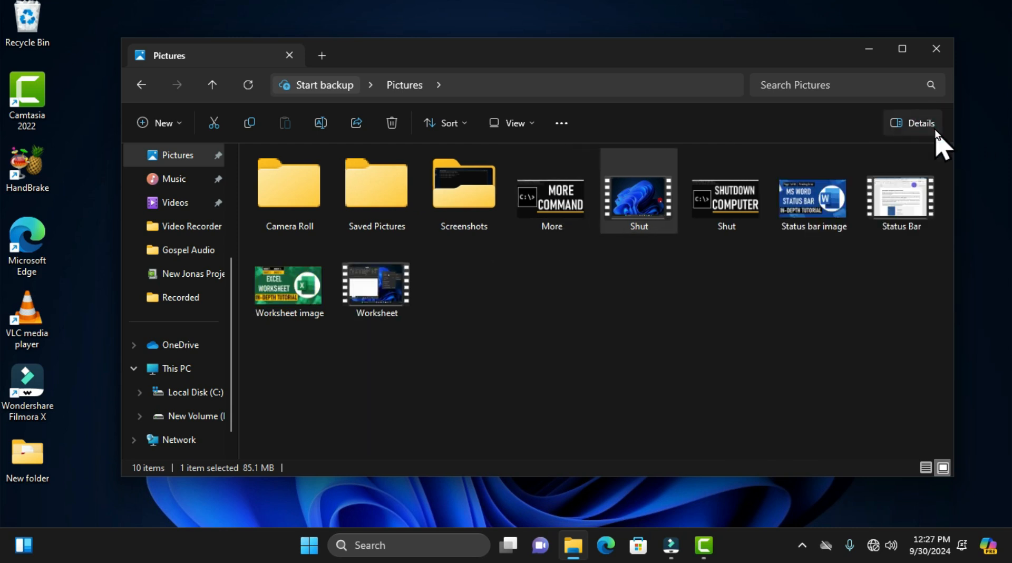
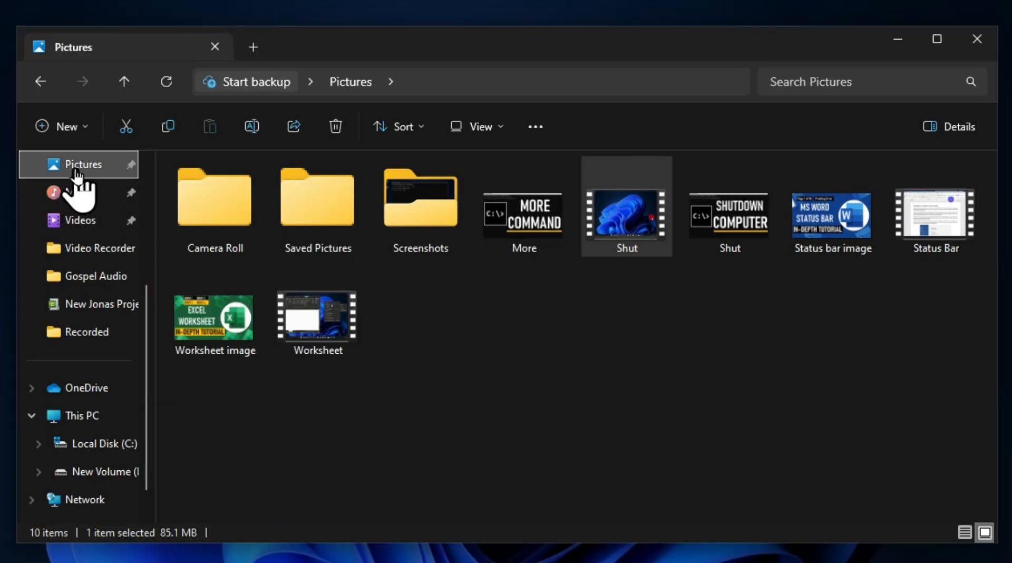
Step: Go to the Documents folder and look over the remaining locations in the navigation pane
scroll(78, 258, "up", 3)
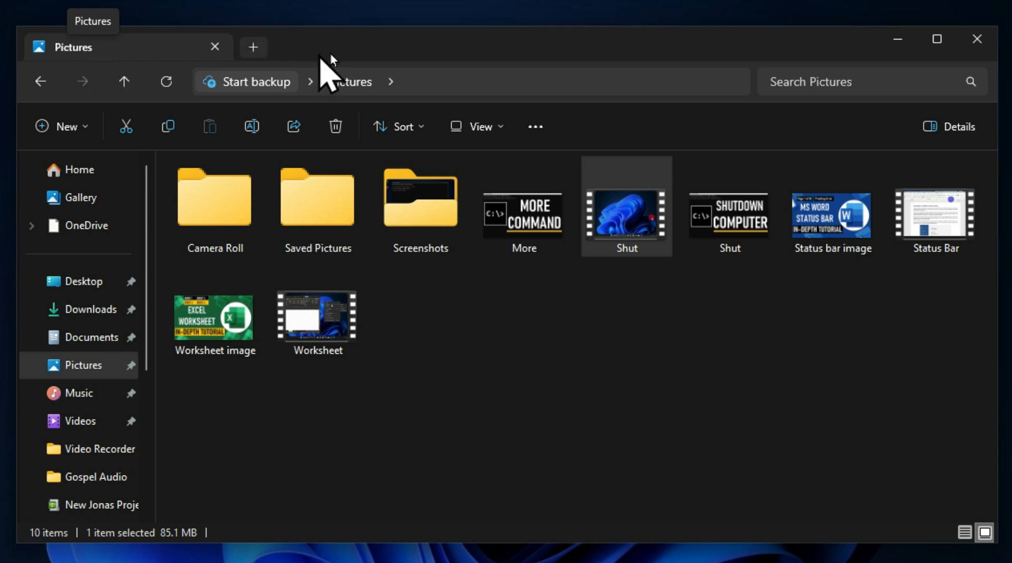
left_click(85, 362)
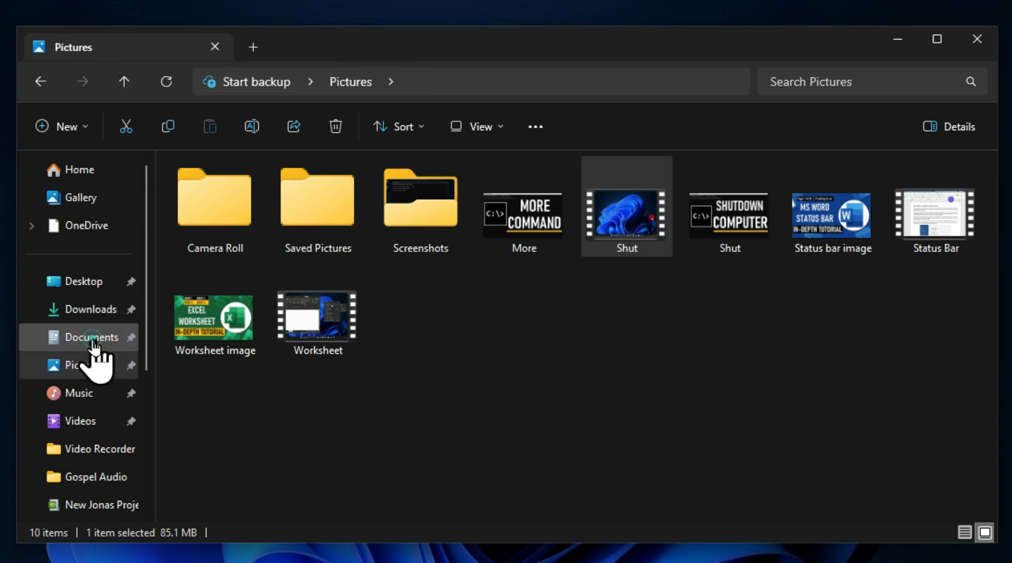
left_click(92, 340)
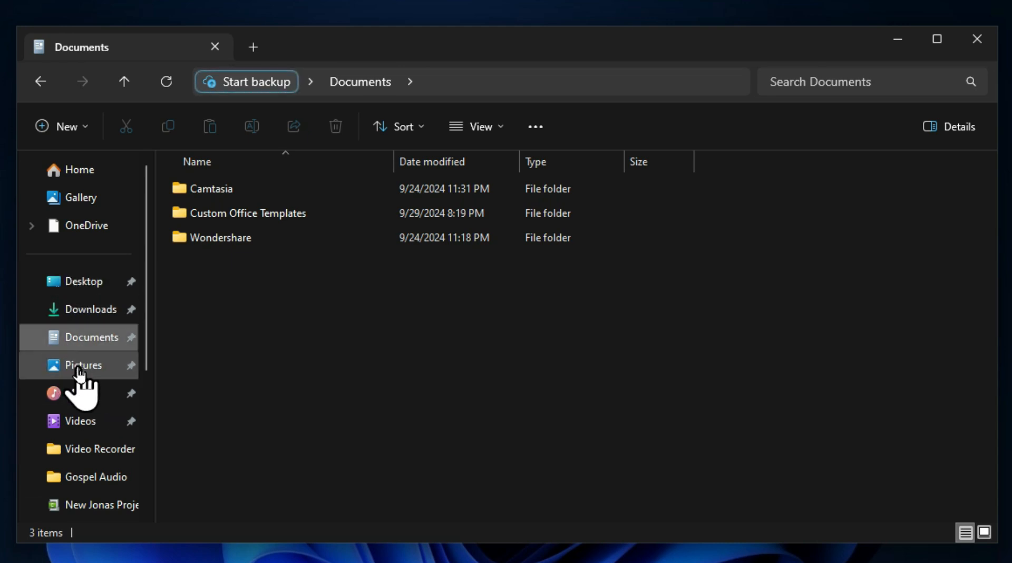
left_click(87, 340)
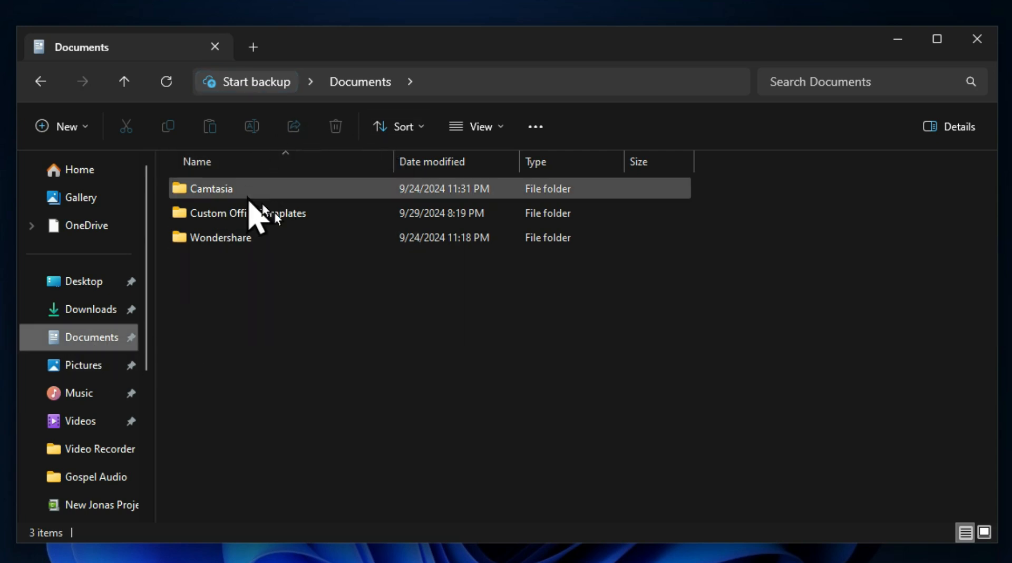
left_click(100, 339)
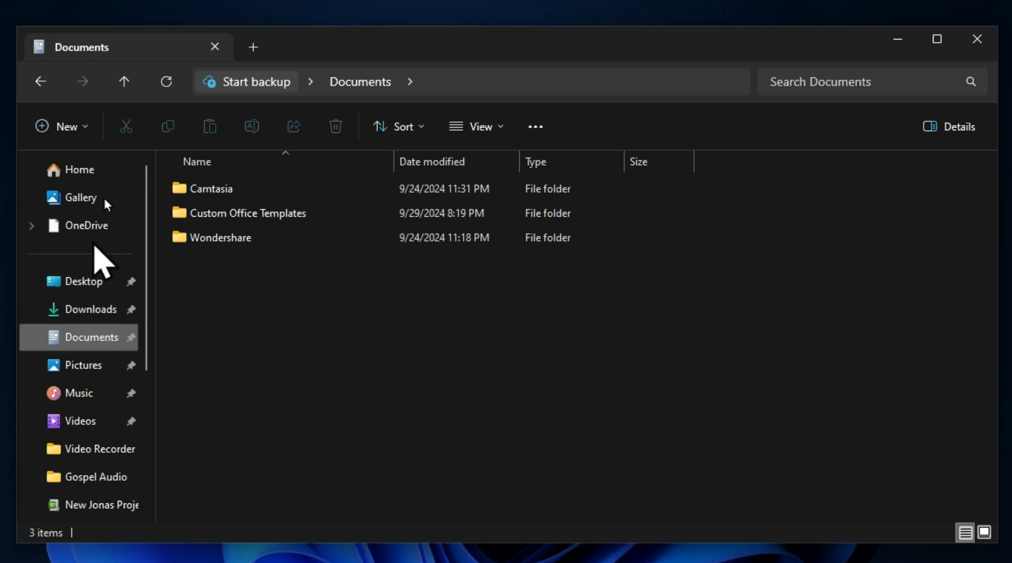
scroll(86, 358, "down", 4)
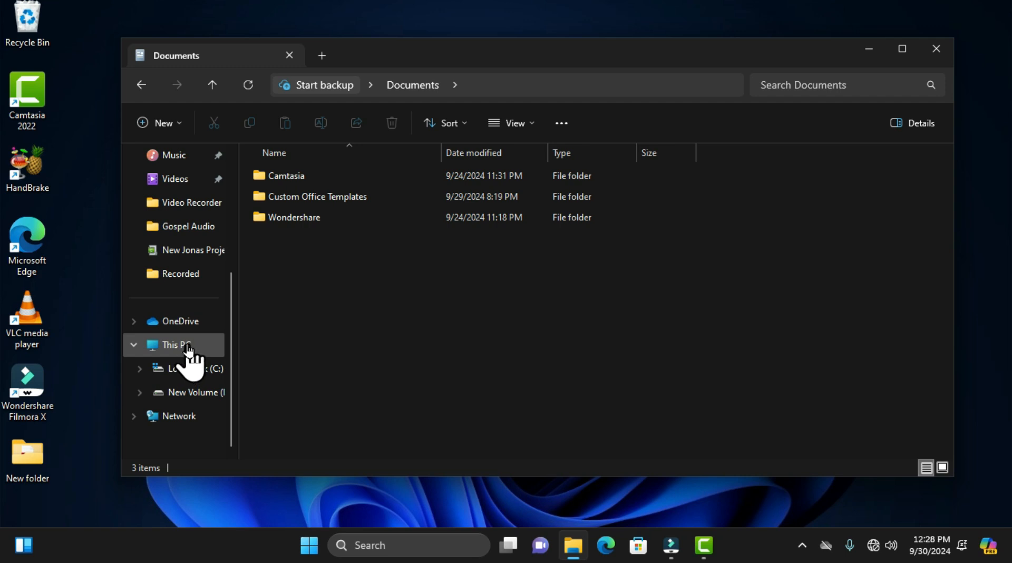
scroll(189, 348, "up", 2)
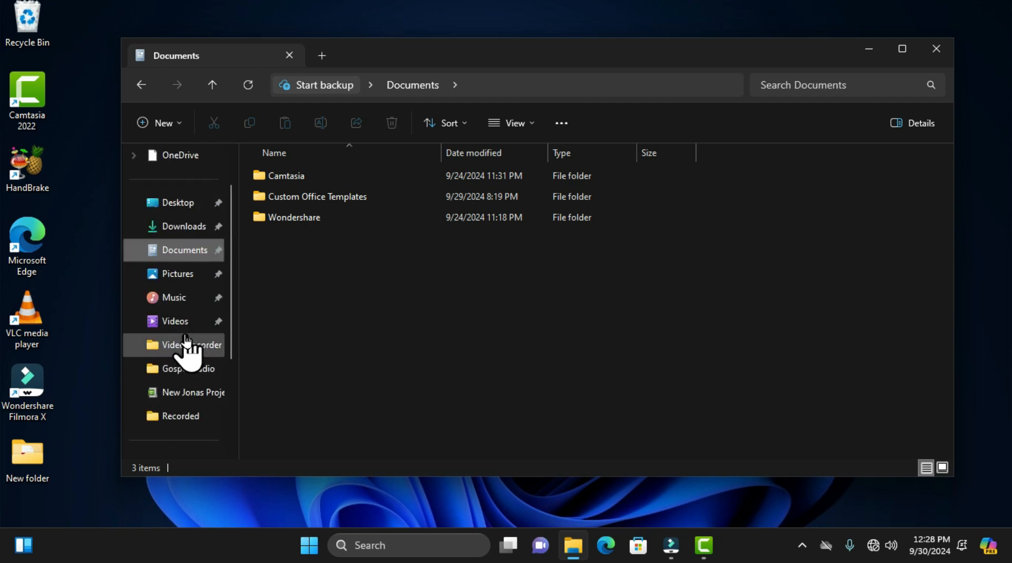
Step: Visit the Desktop, Downloads, Documents, Pictures, Music, Videos and Video Recorder folders one after another
left_click(177, 209)
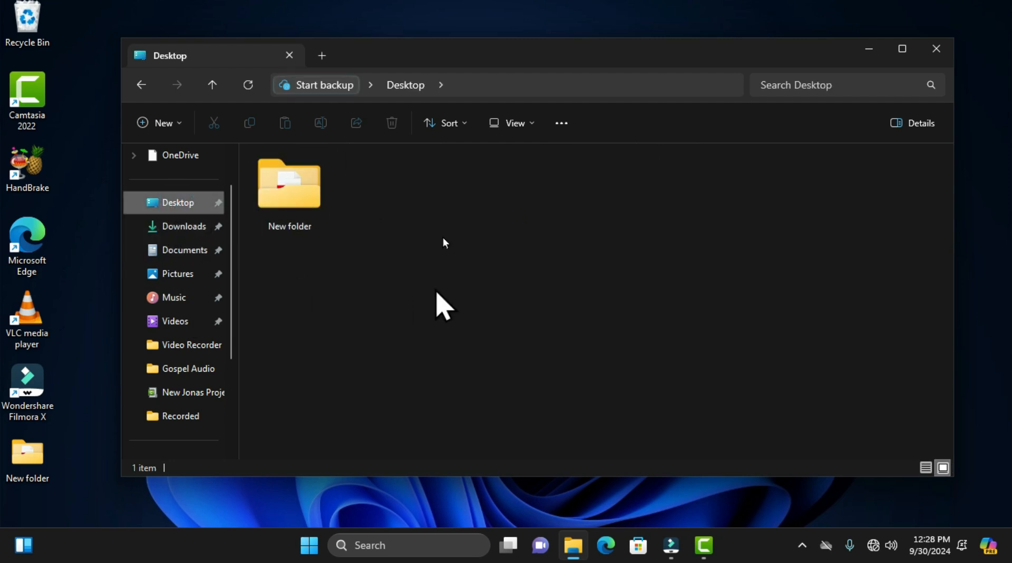
left_click(183, 231)
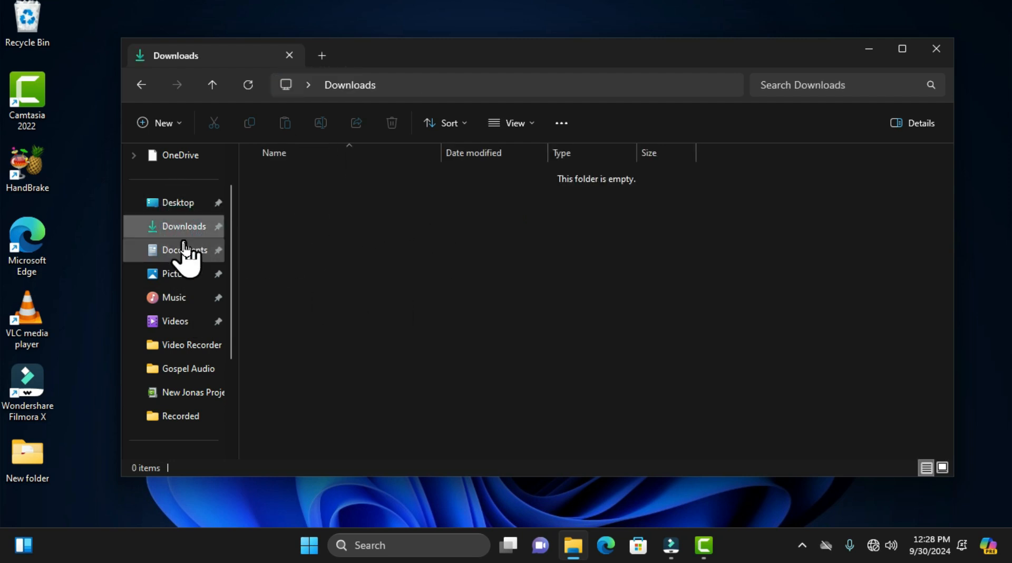
left_click(187, 253)
left_click(174, 276)
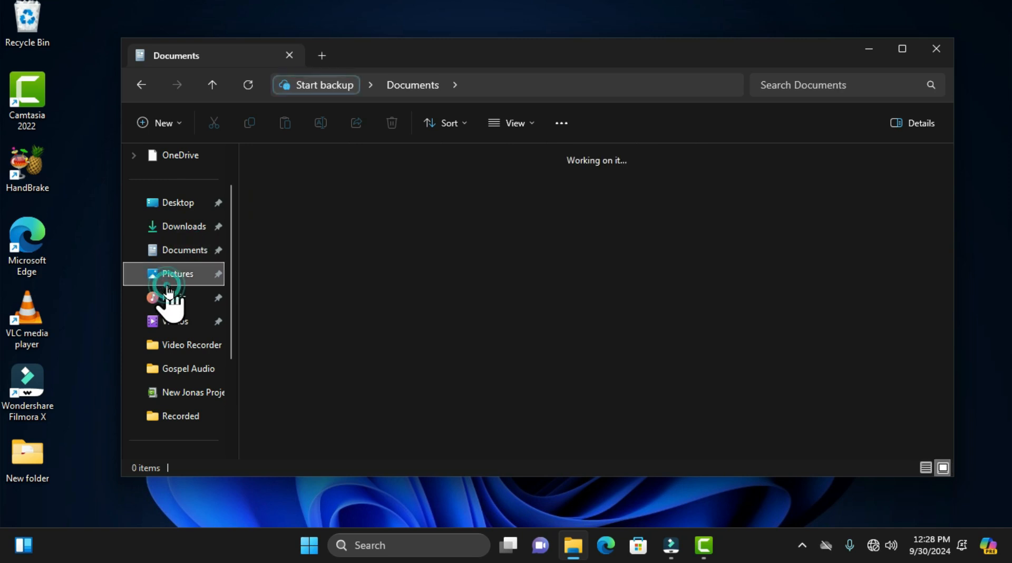
left_click(187, 309)
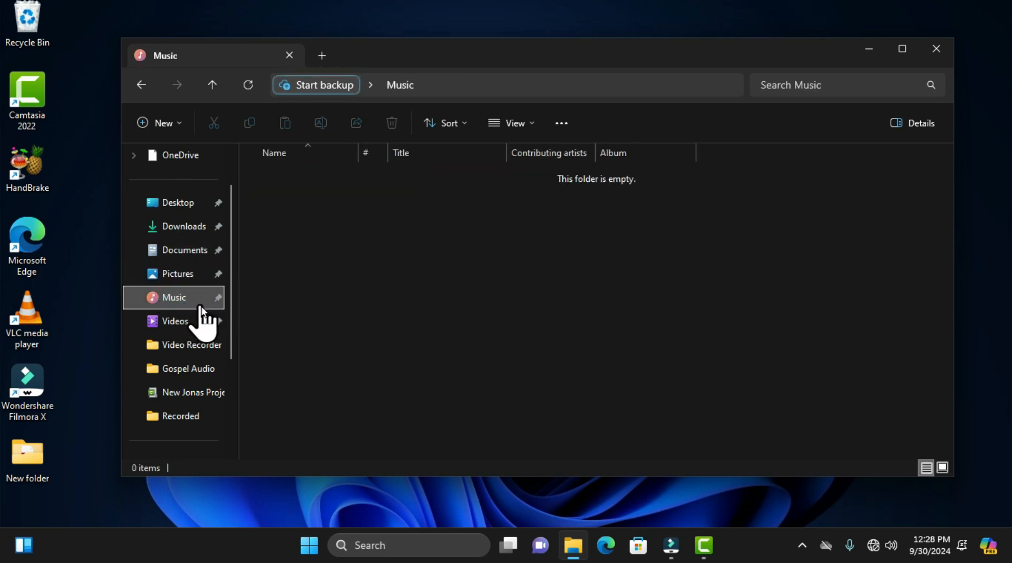
left_click(188, 327)
left_click(199, 350)
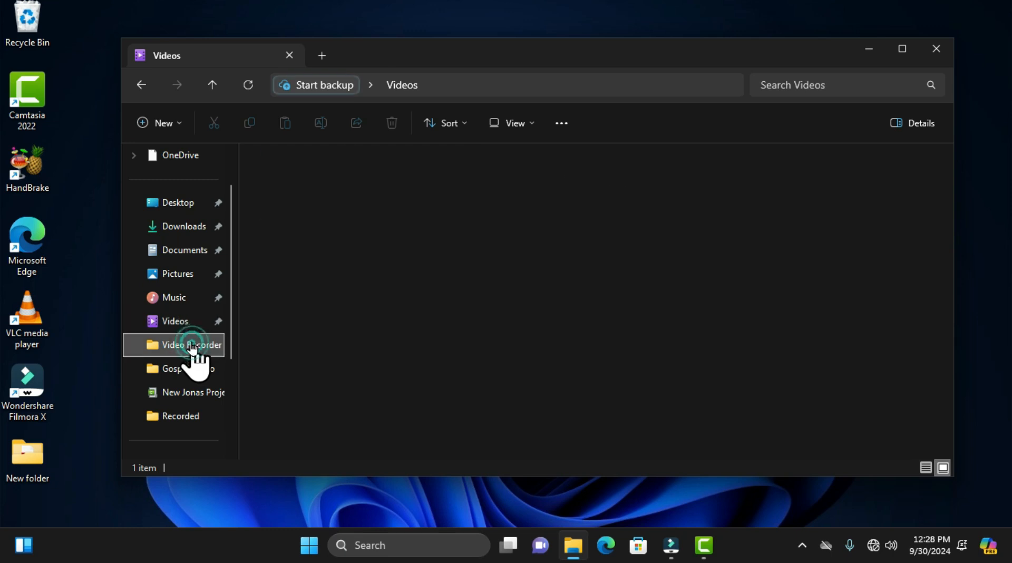
Step: Visit the Gospel Audio folder, the .tscproj project folder and the Recorded folder, and look over the navigation pane
scroll(196, 348, "down", 3)
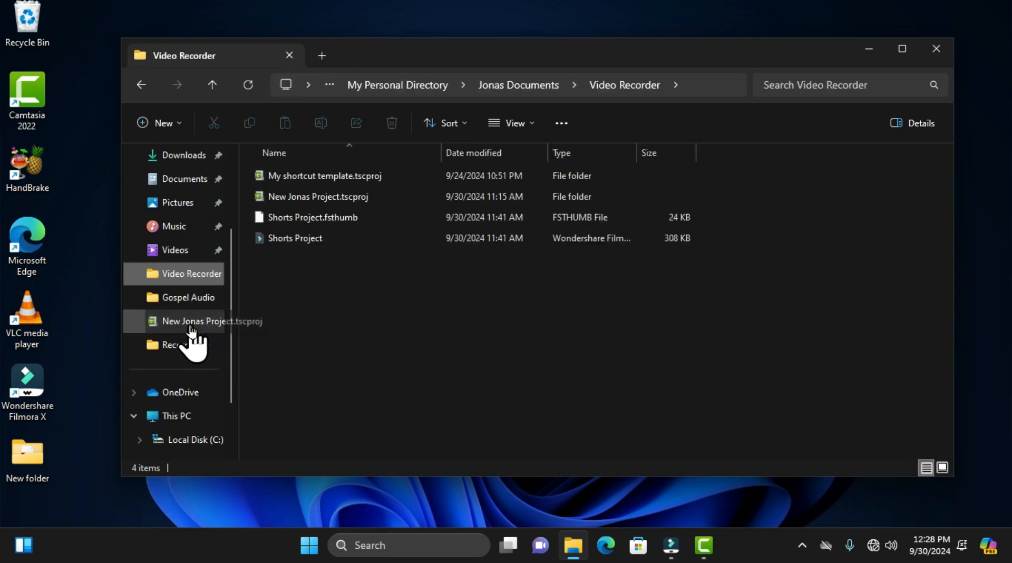
left_click(180, 232)
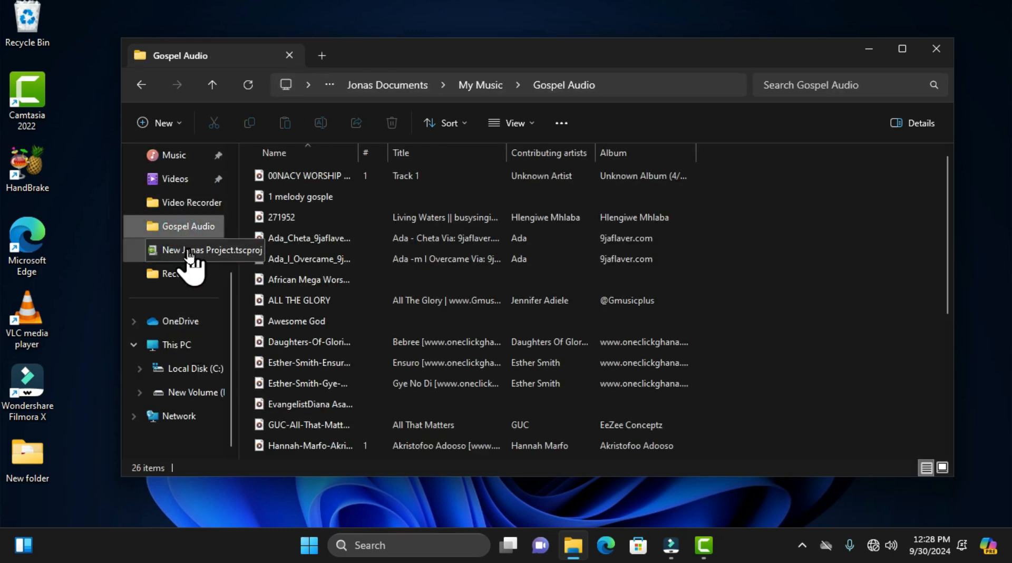
left_click(184, 252)
left_click(180, 273)
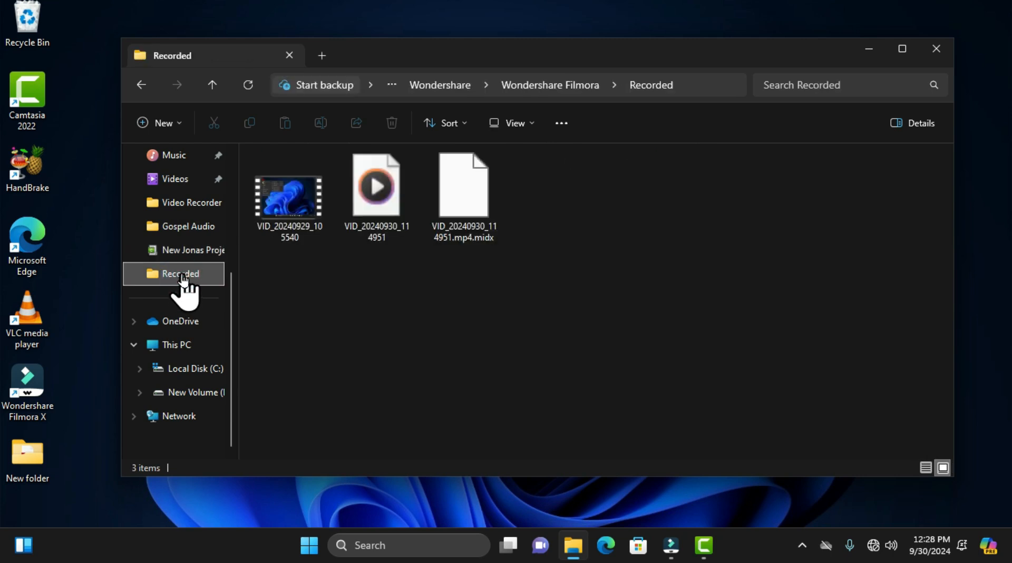
scroll(184, 284, "up", 3)
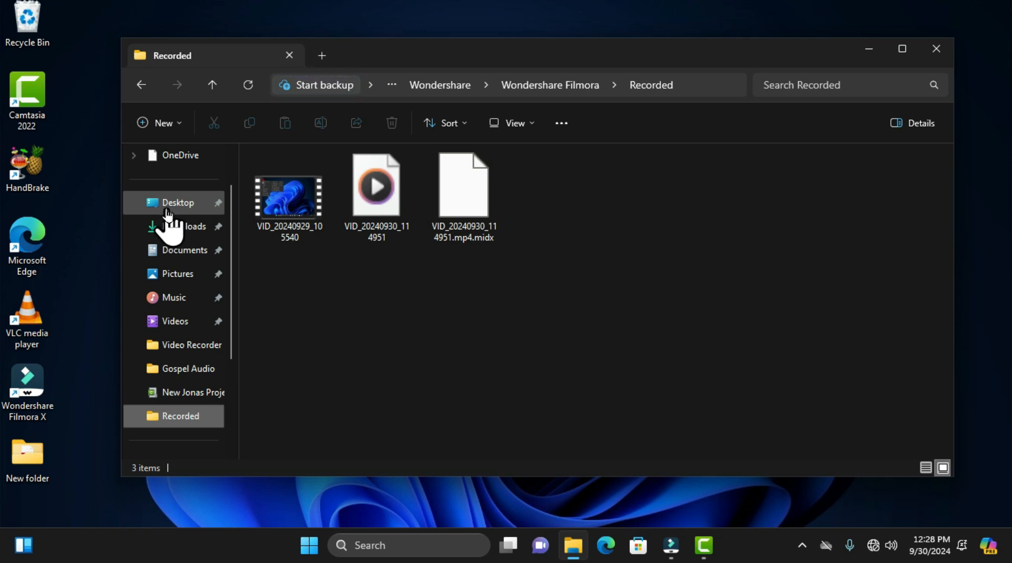
scroll(181, 279, "down", 3)
scroll(182, 280, "down", 3)
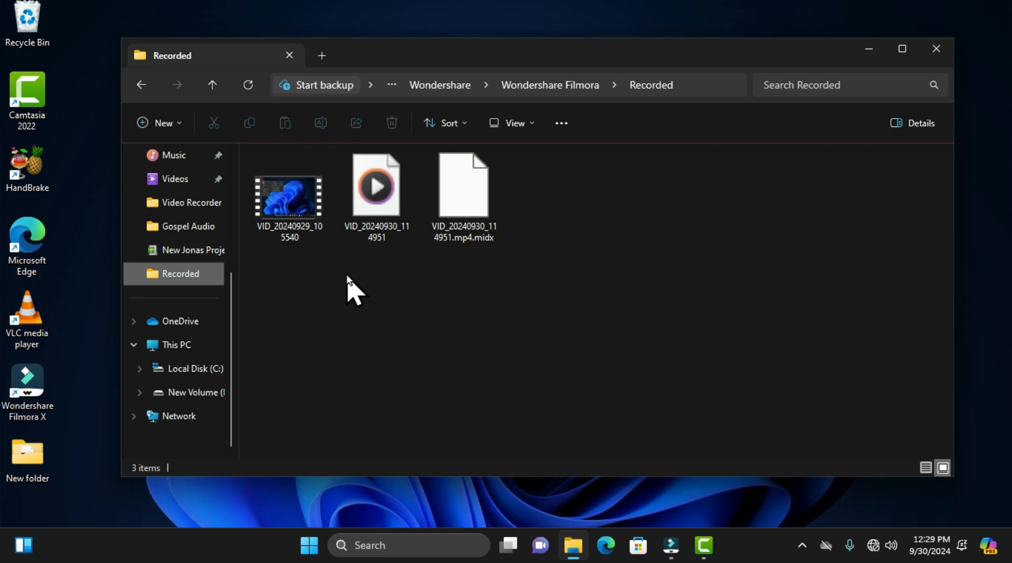
Step: Go through the Video Recorder and Videos folders to New Volume (D:), and select the My Personal Directory folder
left_click(188, 209)
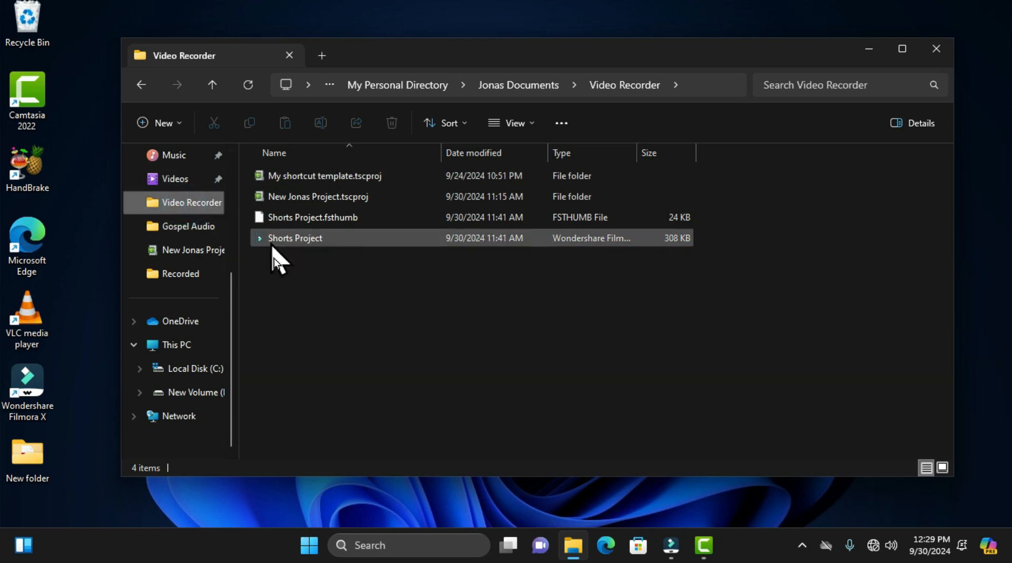
left_click(189, 181)
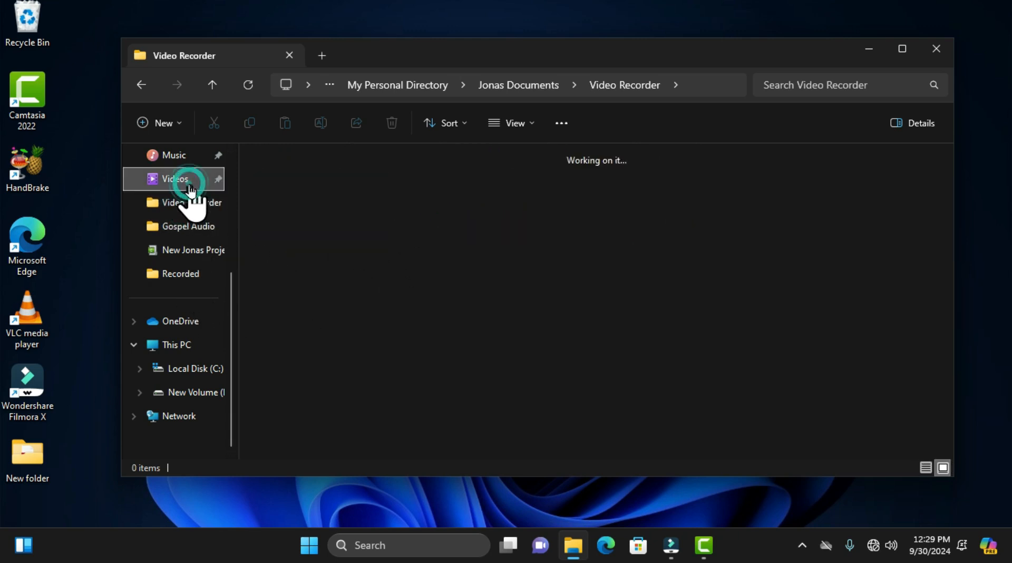
left_click(194, 400)
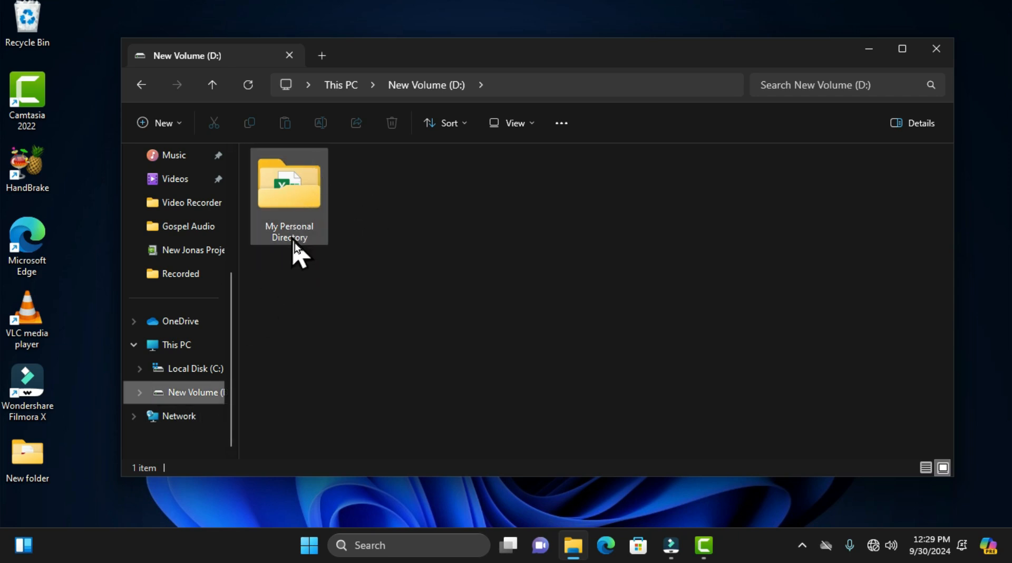
mouse_move(299, 211)
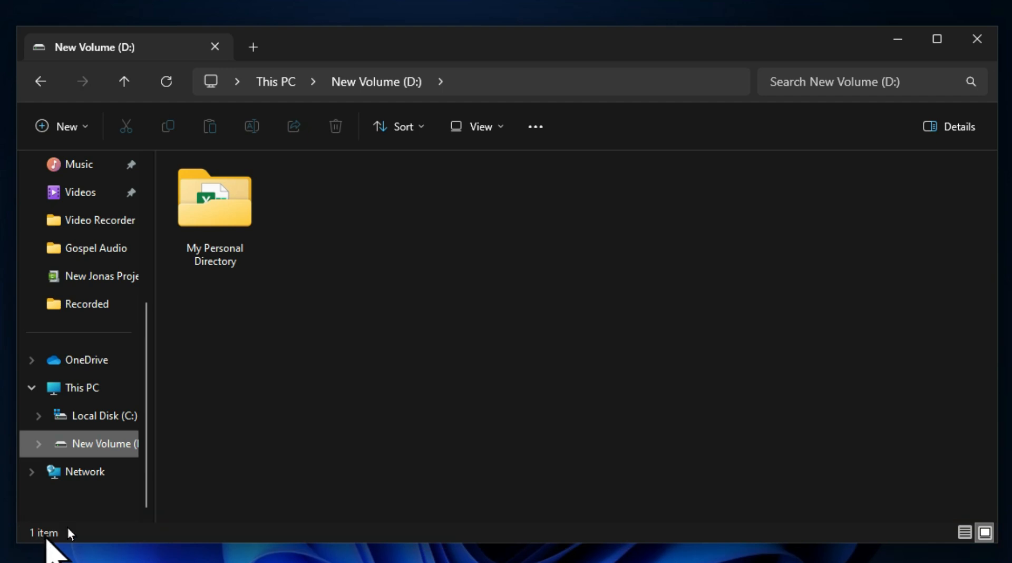
left_click(204, 243)
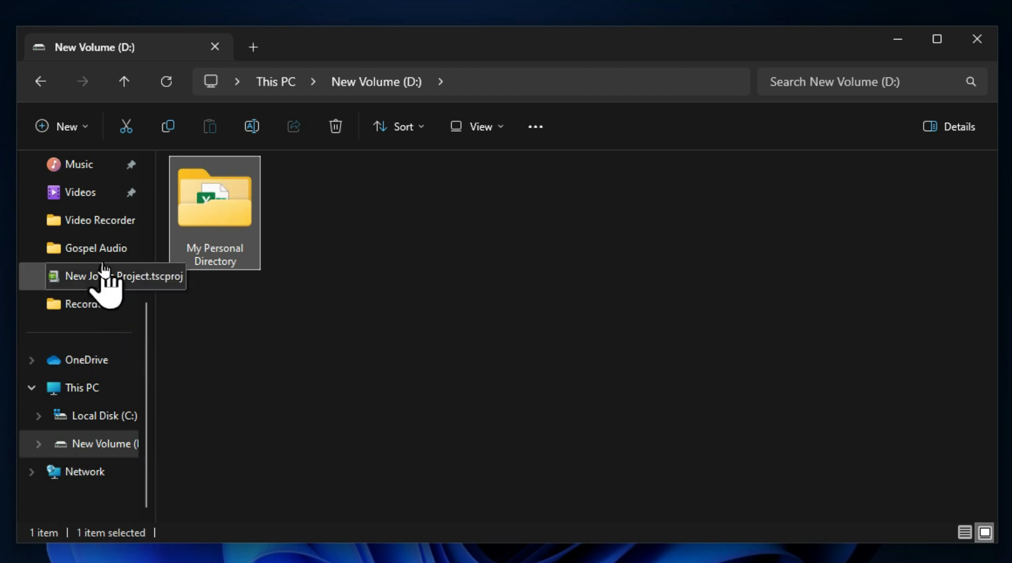
Step: In the Video Recorder folder, check the status bar for all items selected, for Shorts Project.fsthumb alone and for Shorts Project alone
left_click(107, 232)
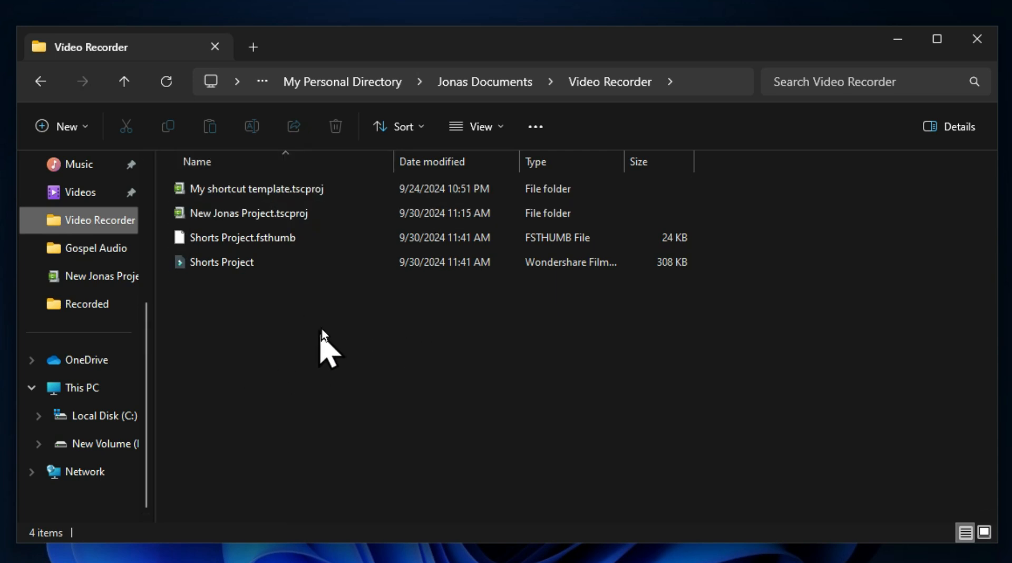
left_click_drag(320, 326, 249, 187)
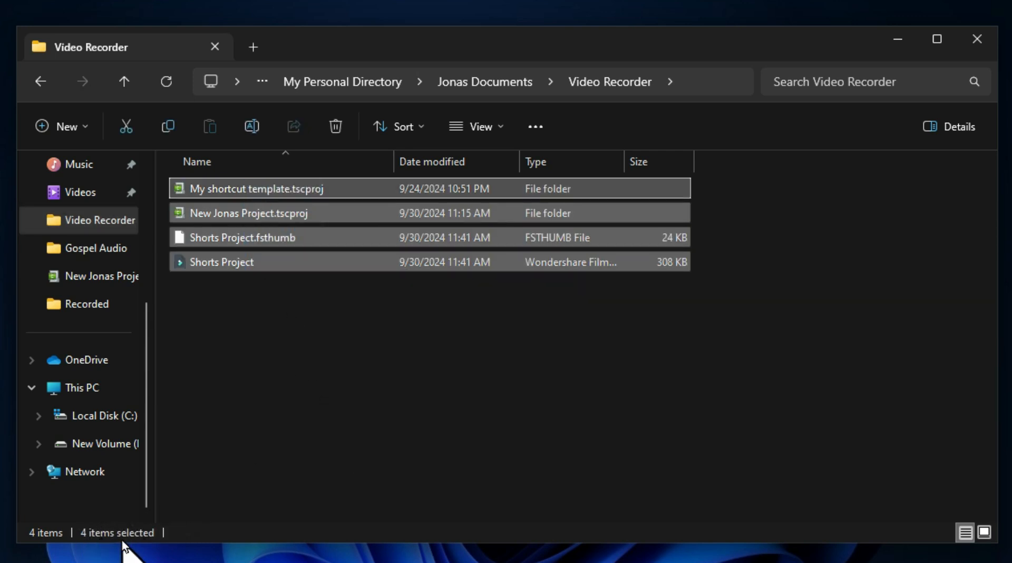
left_click(269, 240)
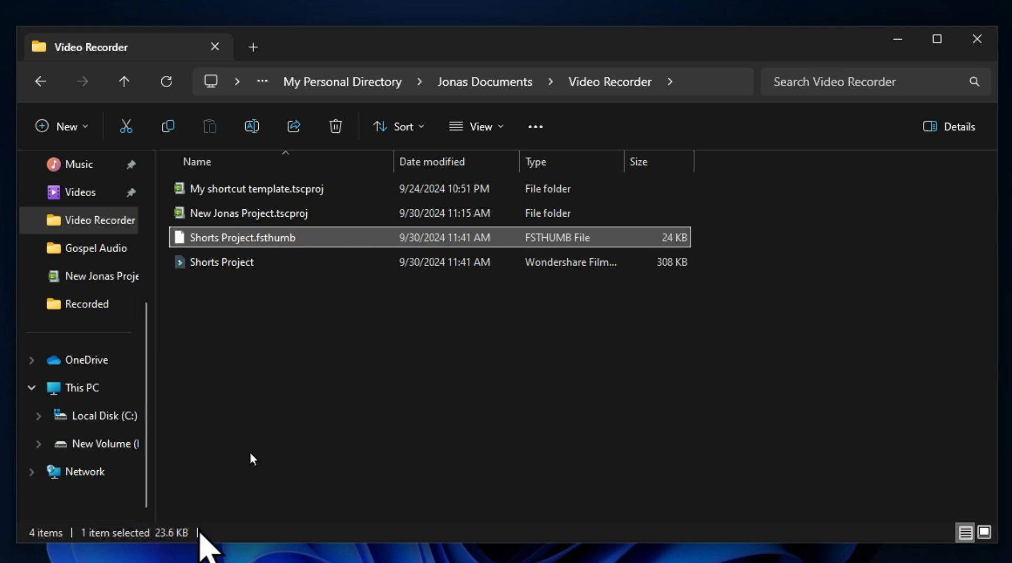
left_click(247, 268)
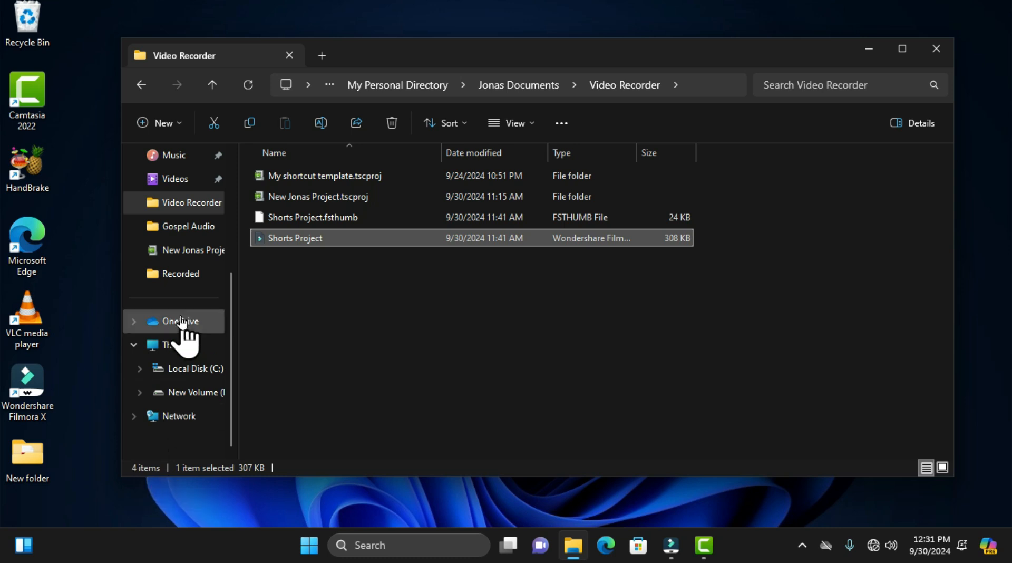
Step: In the Recorded folder, check the status bar sizes of the VID_20240930_114951 and VID_20240929_105540 videos
left_click(180, 281)
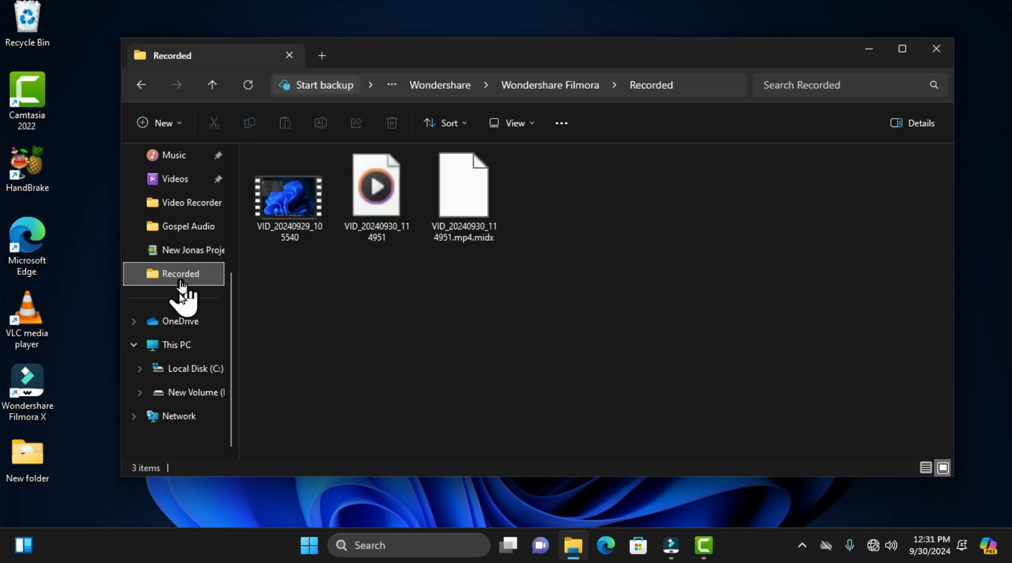
left_click(369, 212)
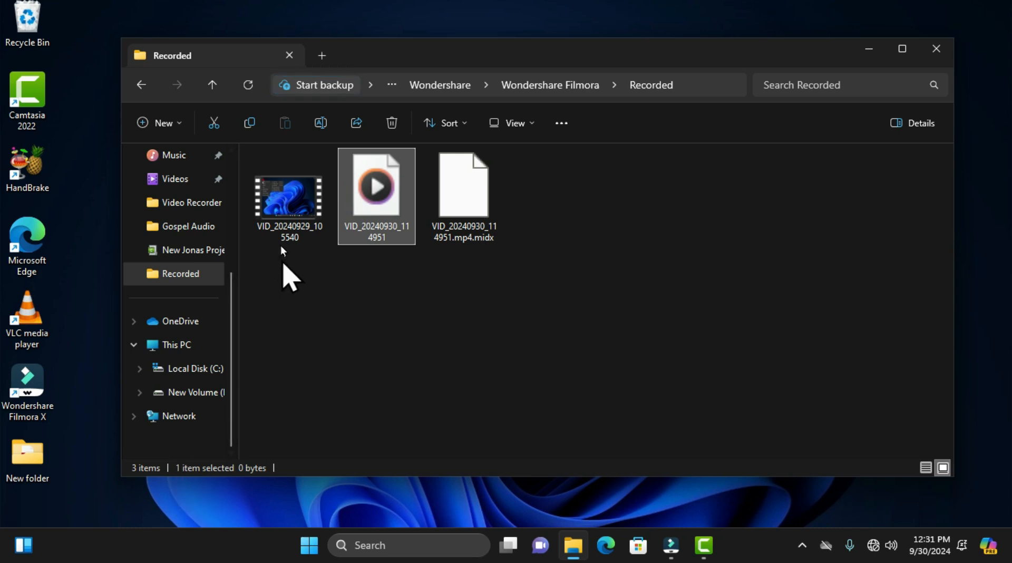
left_click(293, 205)
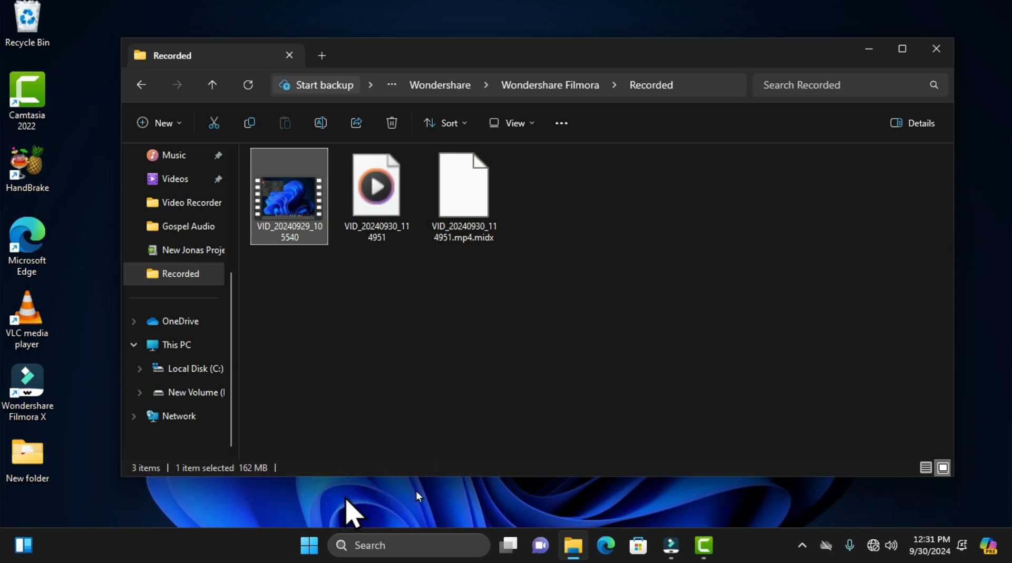
Step: Alternate the Recorded folder between the details and large thumbnails layouts, ending on large thumbnails, and clear the selection
left_click(926, 468)
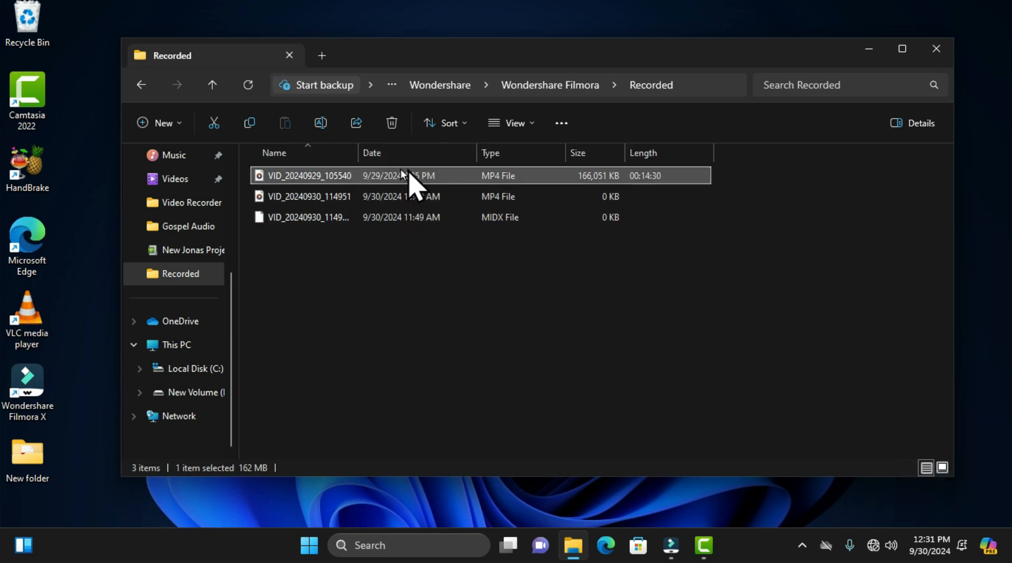
left_click(943, 467)
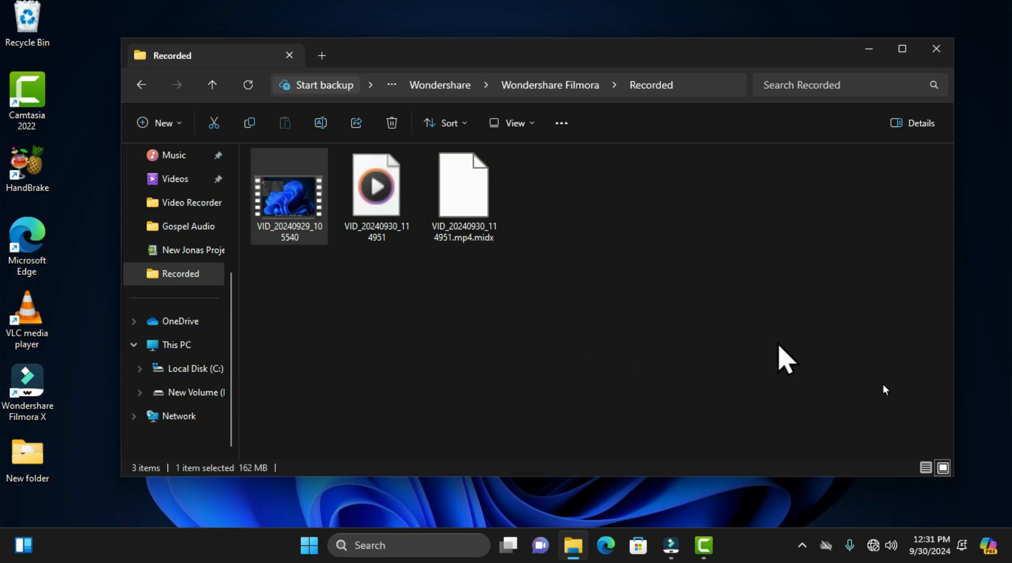
left_click(925, 468)
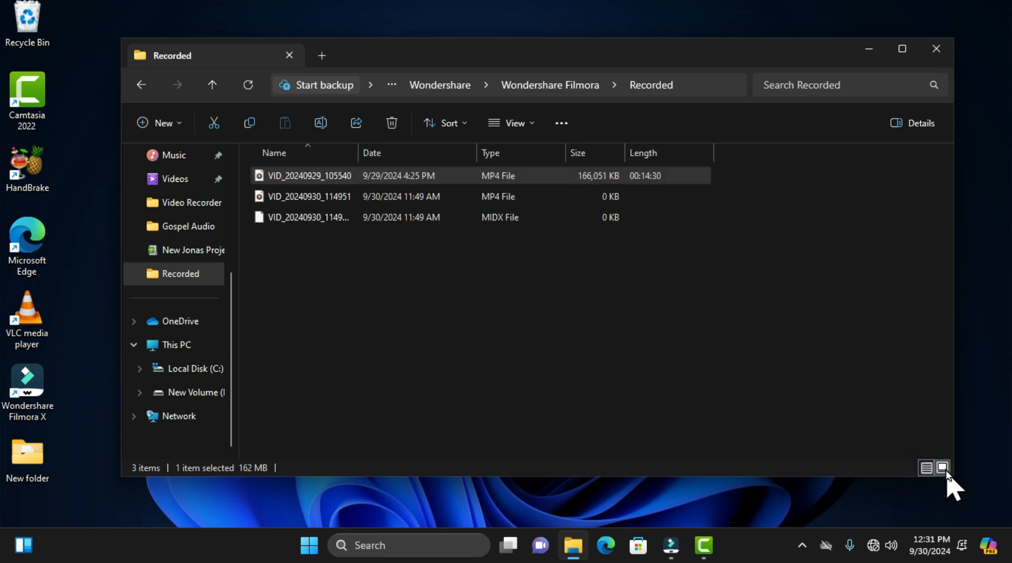
left_click(943, 467)
left_click(926, 467)
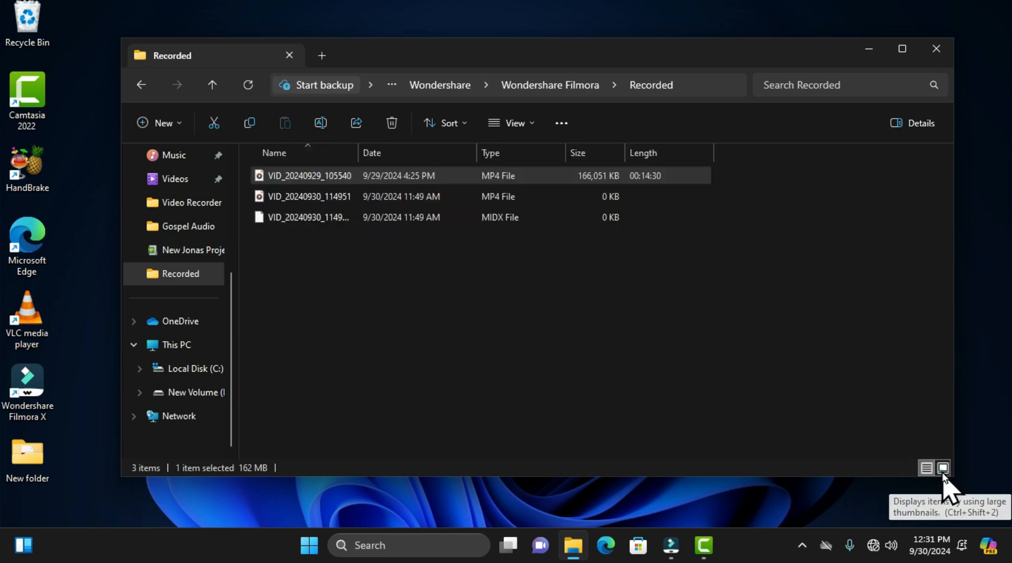
left_click(942, 468)
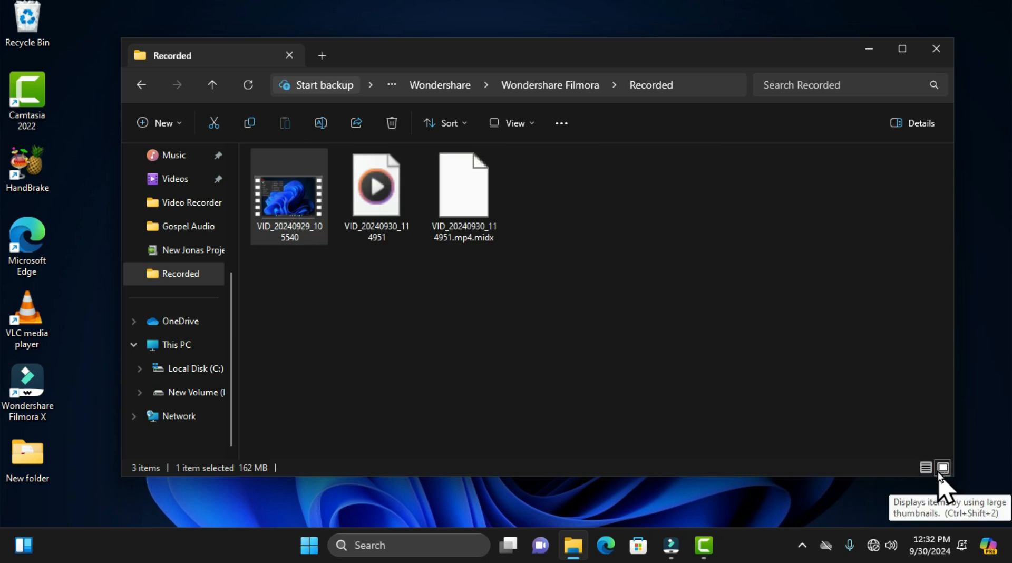
left_click(690, 247)
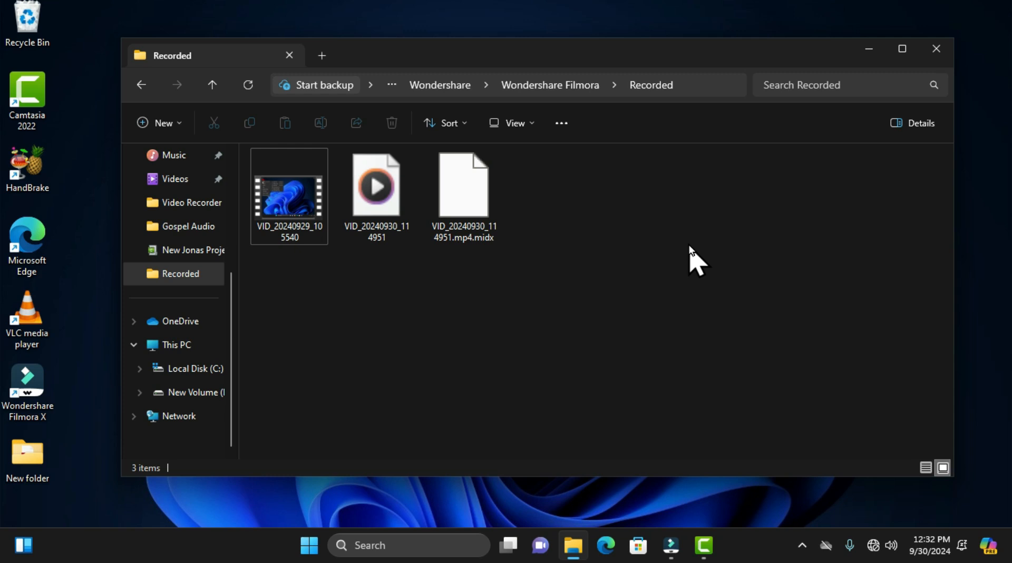
Step: Show the Recorded folder in the details layout and return it to large icons
key("ctrl+shift+6")
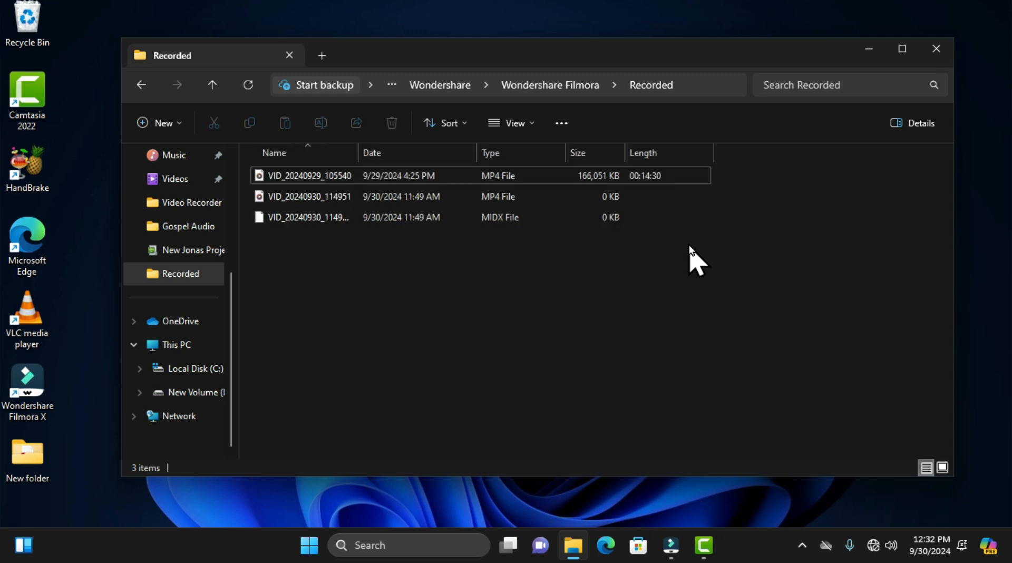
key("ctrl+shift+2")
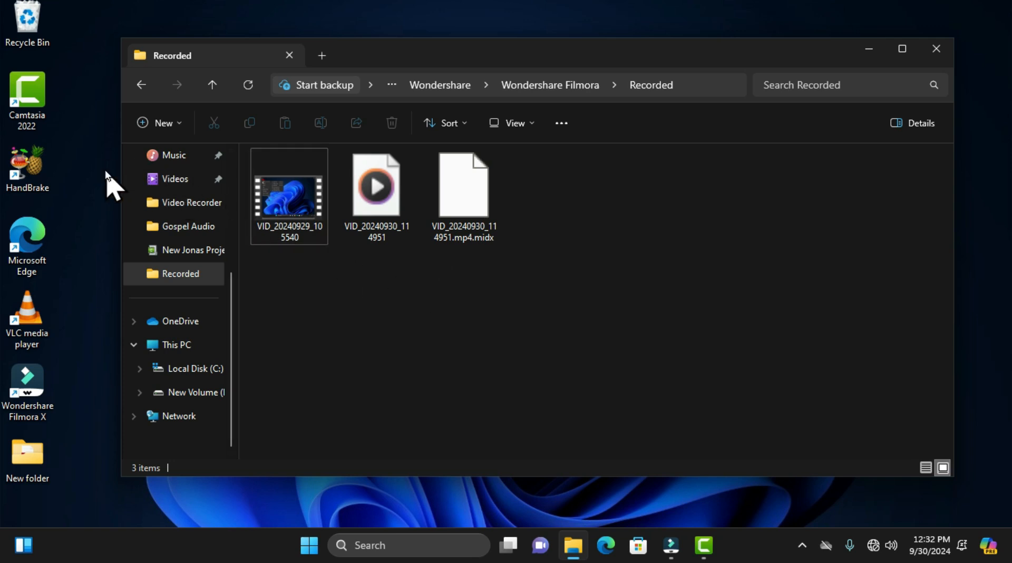
Step: Narrow the Recorded window from both sides and move it to the middle of the desktop
left_click_drag(120, 171, 135, 228)
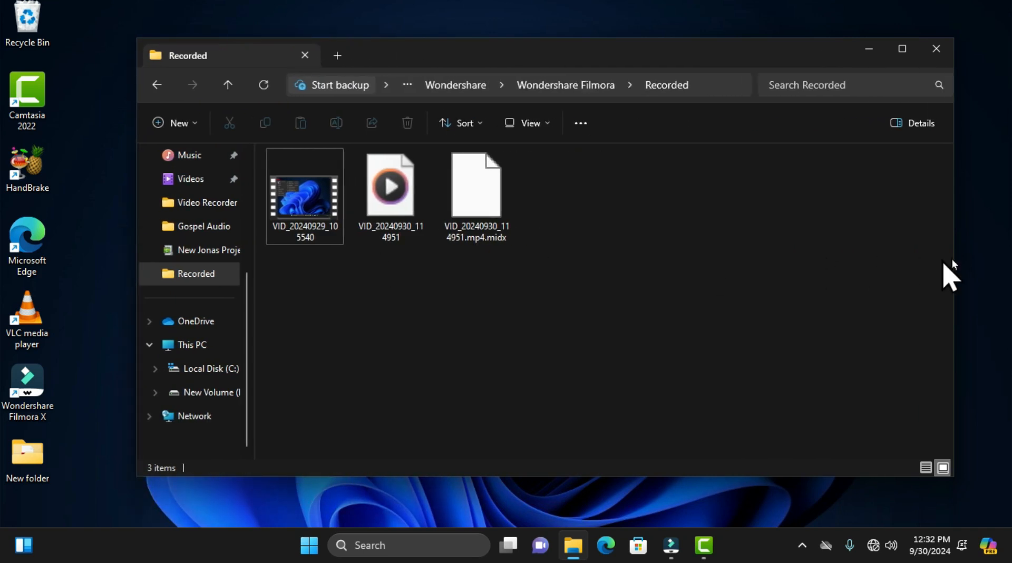
left_click_drag(953, 264, 772, 242)
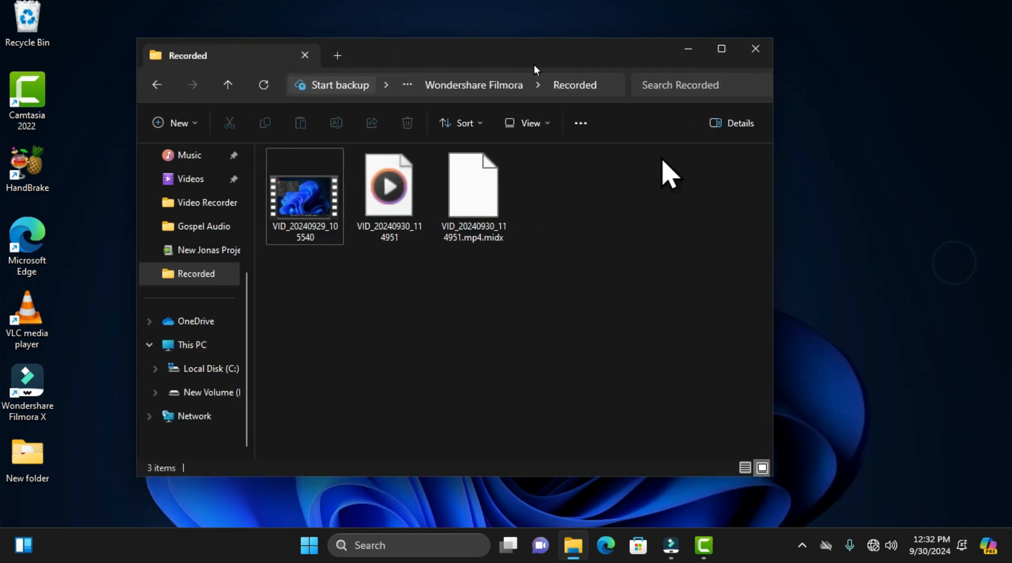
left_click_drag(513, 40, 538, 73)
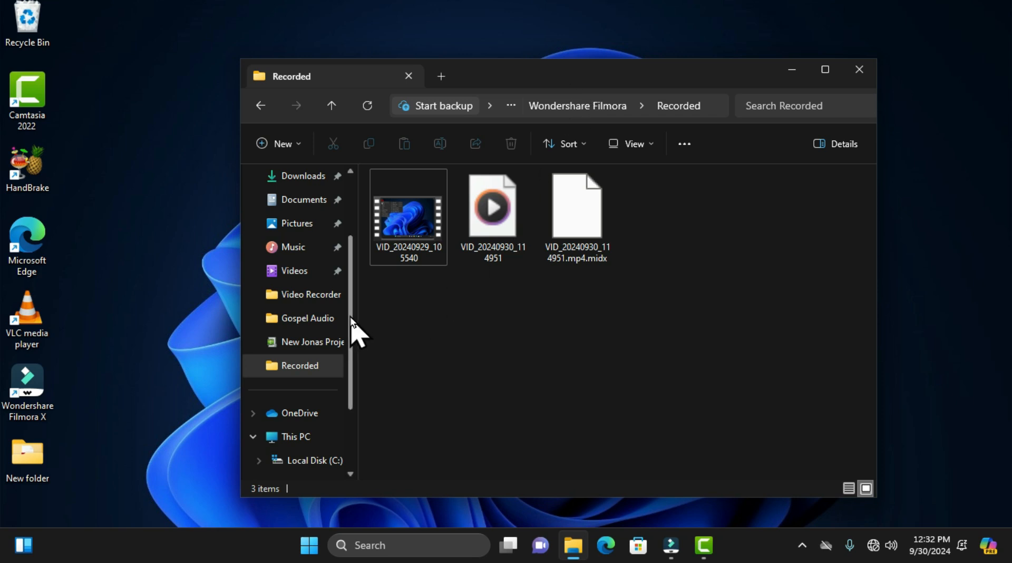
Step: Look through the navigation pane, go to New Volume (D:) and open the documents folder inside My Personal Directory
scroll(350, 311, "up", 2)
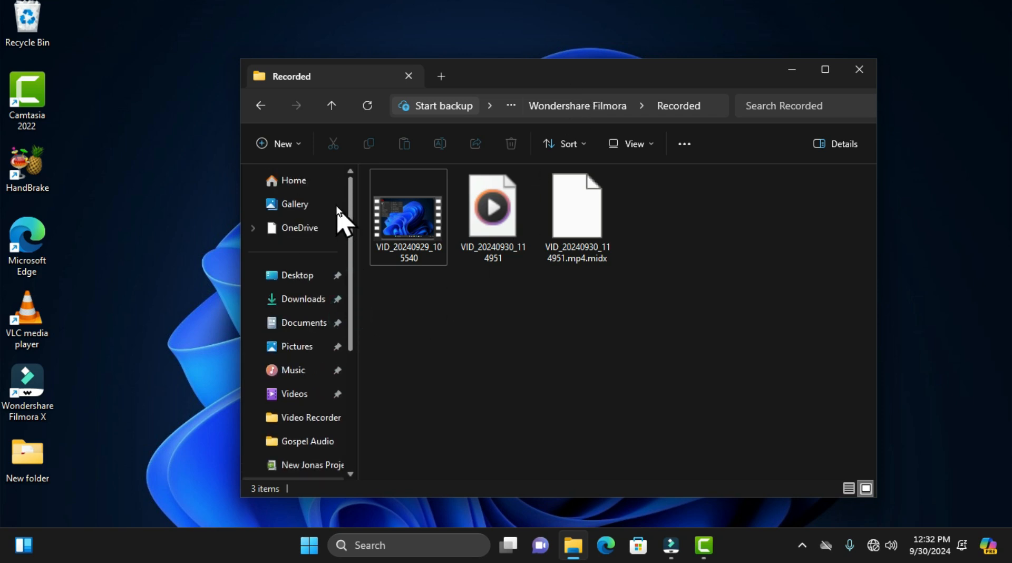
scroll(342, 295, "down", 3)
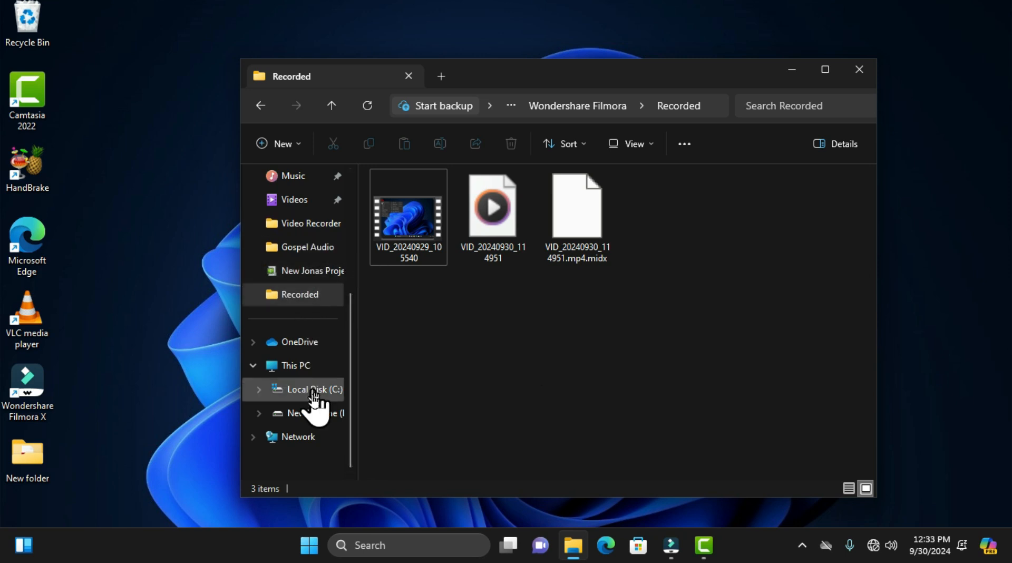
left_click(313, 412)
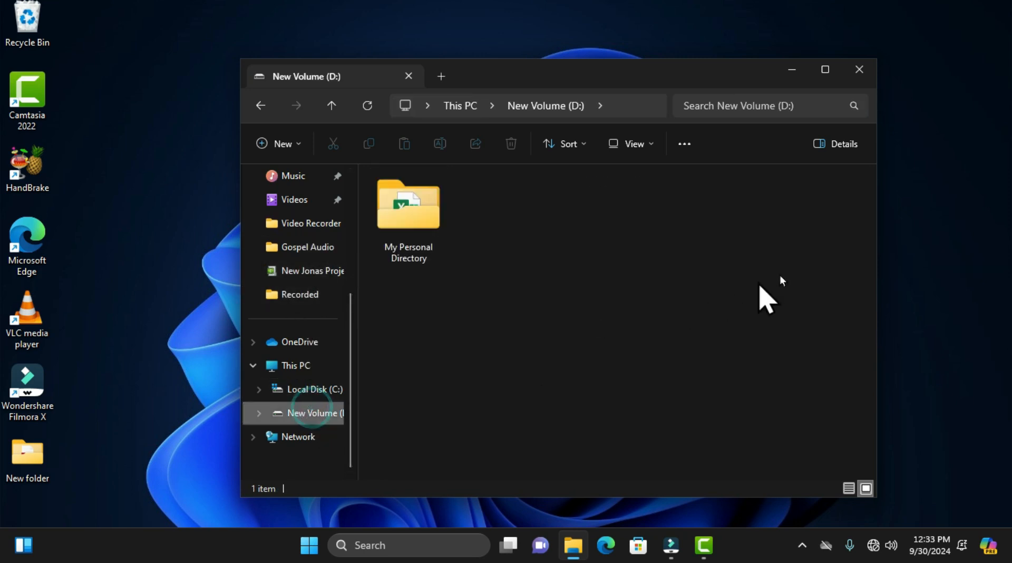
double_click(410, 226)
double_click(466, 199)
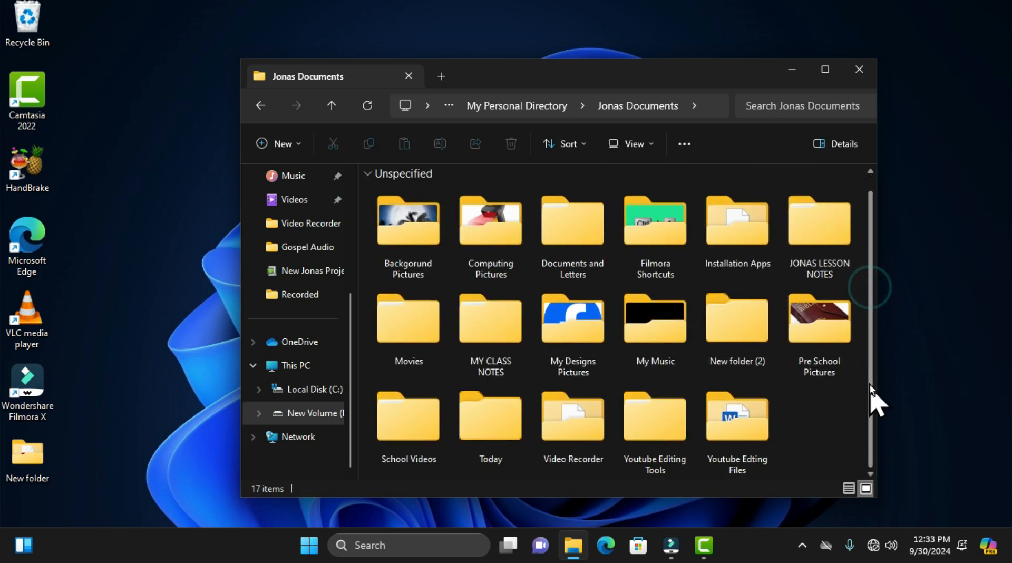
Step: Narrow the window to four folder columns and look through the folder down to Youtube Edting Files
left_click_drag(867, 251, 718, 287)
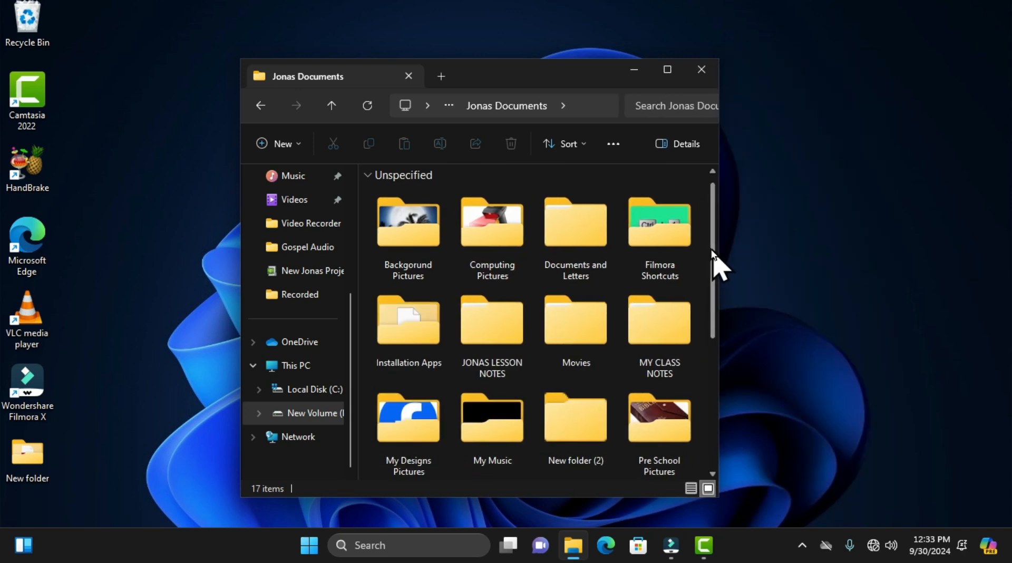
left_click_drag(712, 248, 713, 325)
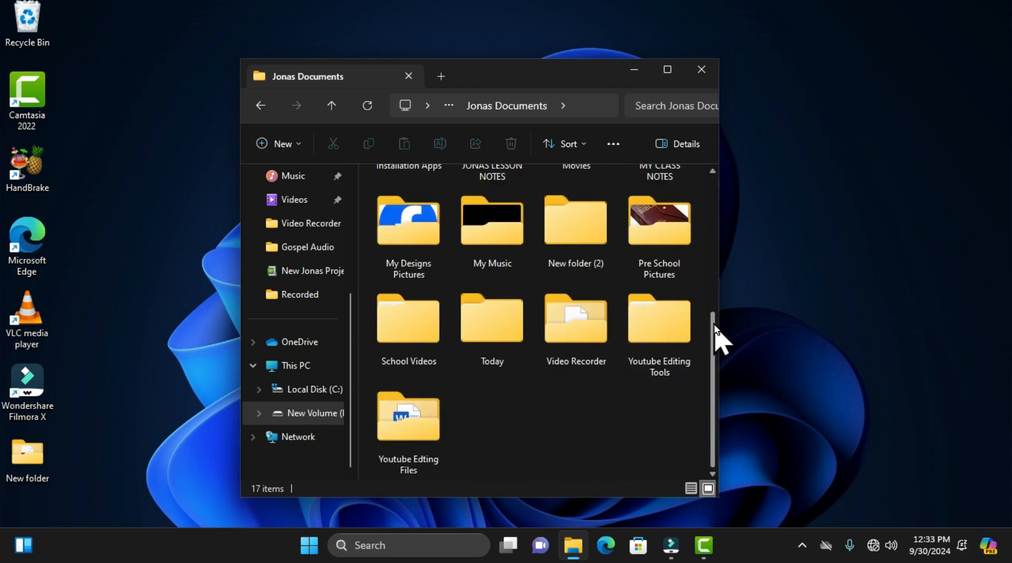